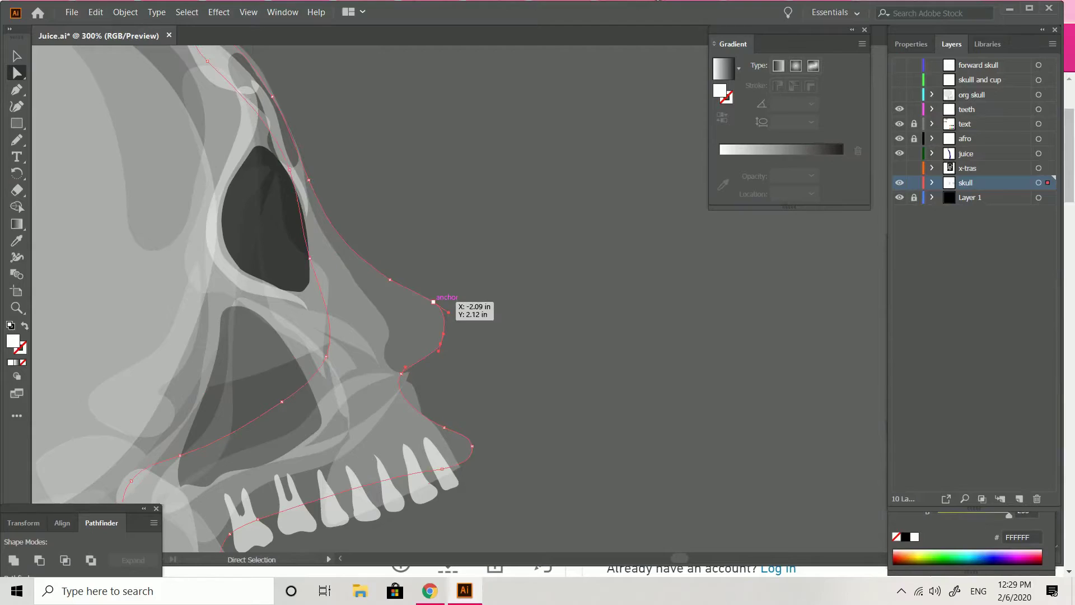
Reshape the nose tip of the face silhouette by repositioning its upper and lower anchor points outward.
{"action": "left_click_drag", "start_coordinate": [439, 300], "coordinate": [447, 344]}
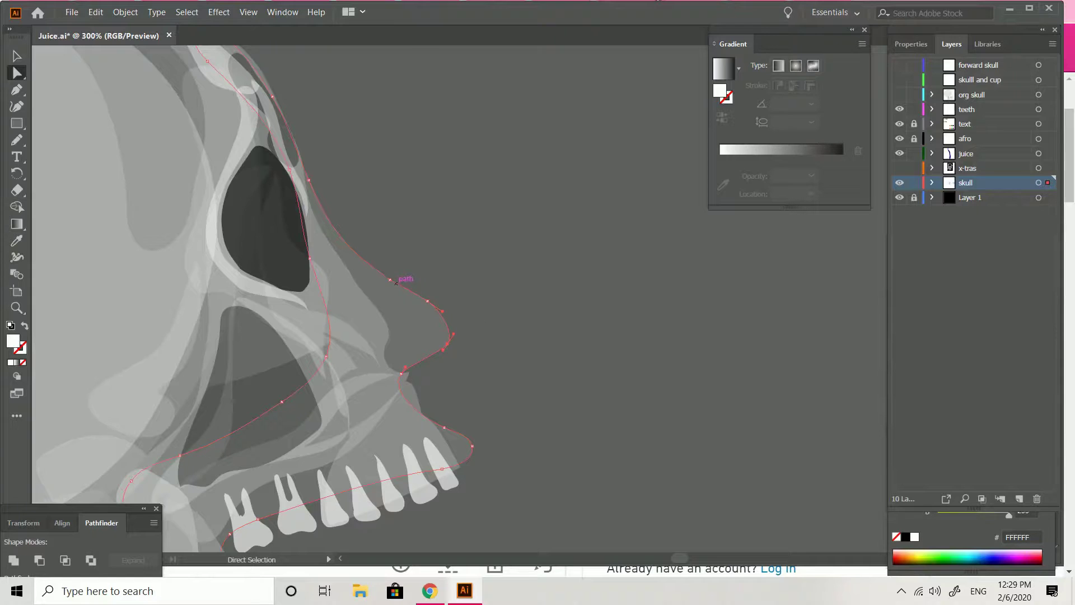
{"action": "left_click_drag", "start_coordinate": [391, 279], "coordinate": [427, 301]}
{"action": "left_click_drag", "start_coordinate": [447, 344], "coordinate": [454, 344]}
{"action": "left_click_drag", "start_coordinate": [428, 301], "coordinate": [427, 291]}
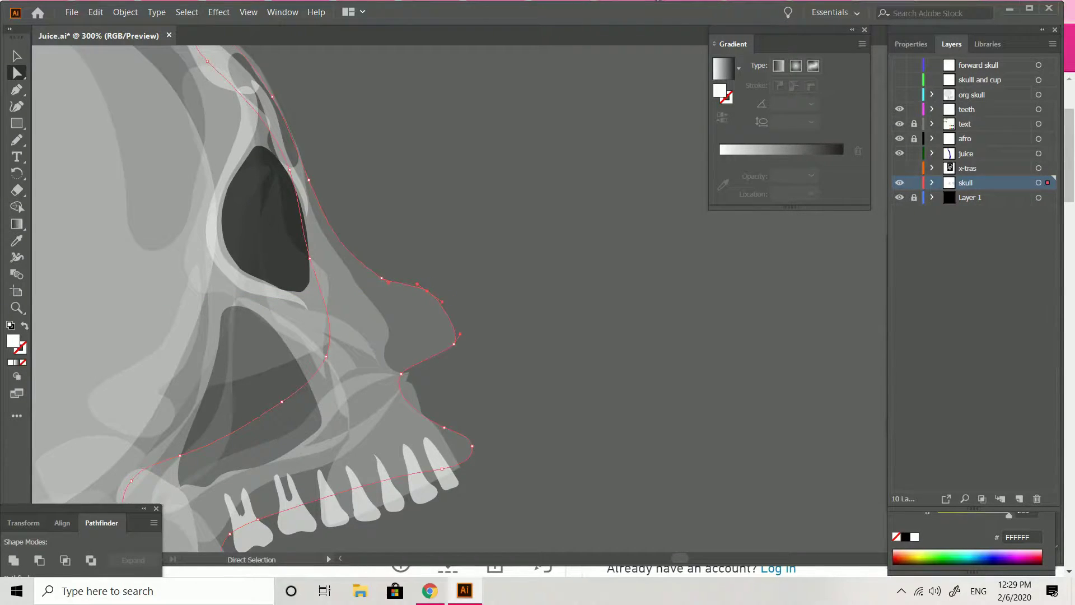
Add an anchor point on the front curve of the nose tip and pull it slightly outward.
{"action": "left_click", "coordinate": [17, 139]}
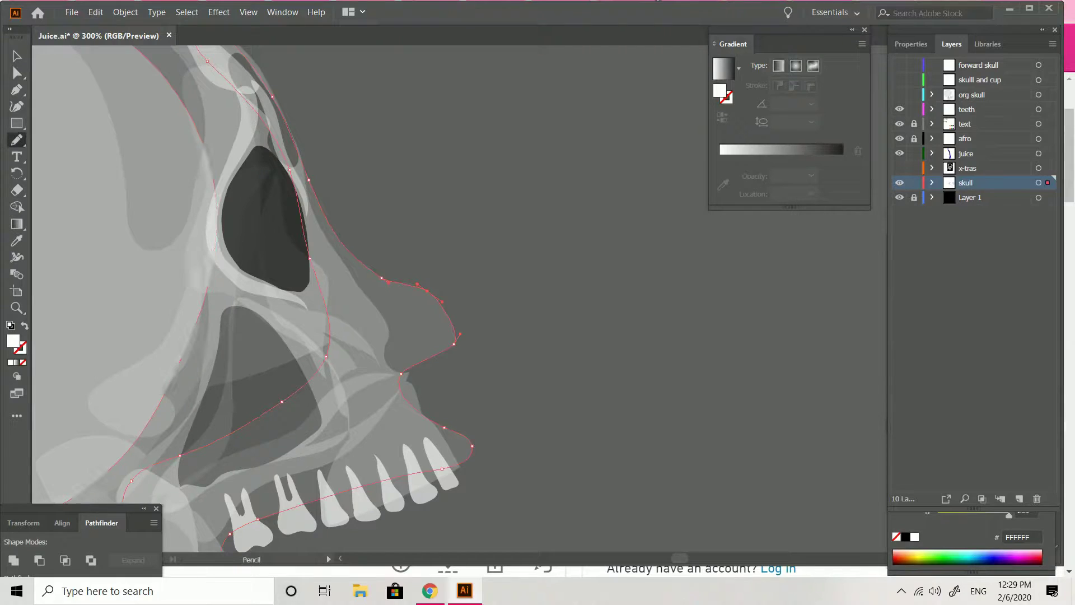
{"action": "key", "text": "p"}
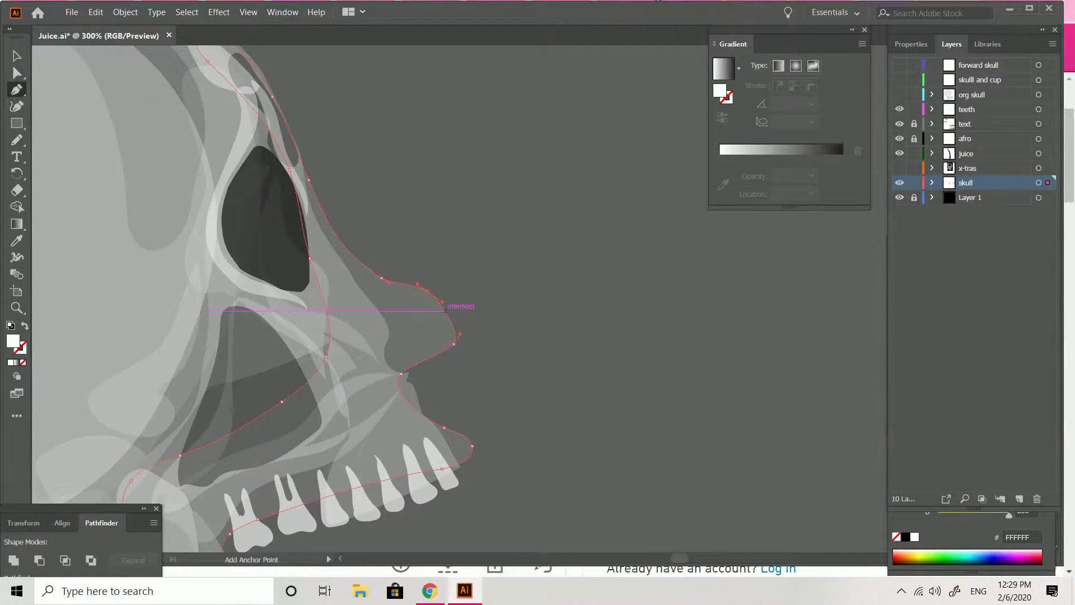
{"action": "left_click", "coordinate": [446, 312]}
{"action": "key", "text": "a"}
{"action": "left_click_drag", "start_coordinate": [444, 311], "coordinate": [456, 311]}
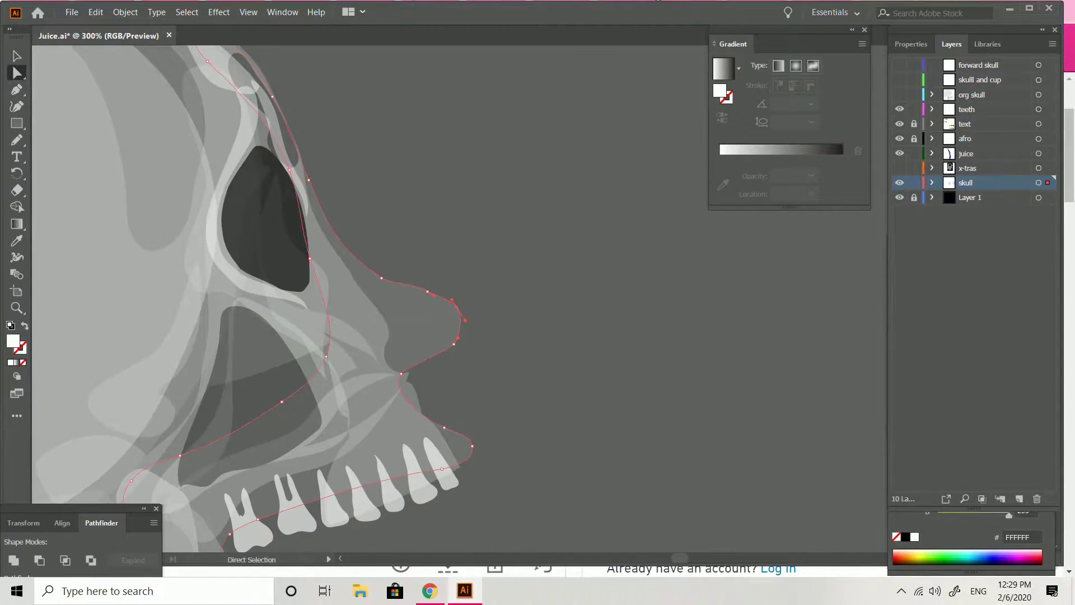
Refine the nose profile by shifting the bridge anchor inward and adjusting the anchors around the tip.
{"action": "left_click_drag", "start_coordinate": [382, 279], "coordinate": [374, 277]}
{"action": "left_click_drag", "start_coordinate": [457, 308], "coordinate": [451, 351]}
{"action": "left_click_drag", "start_coordinate": [461, 323], "coordinate": [463, 324]}
{"action": "left_click_drag", "start_coordinate": [429, 293], "coordinate": [426, 295]}
{"action": "key", "text": "ctrl+z"}
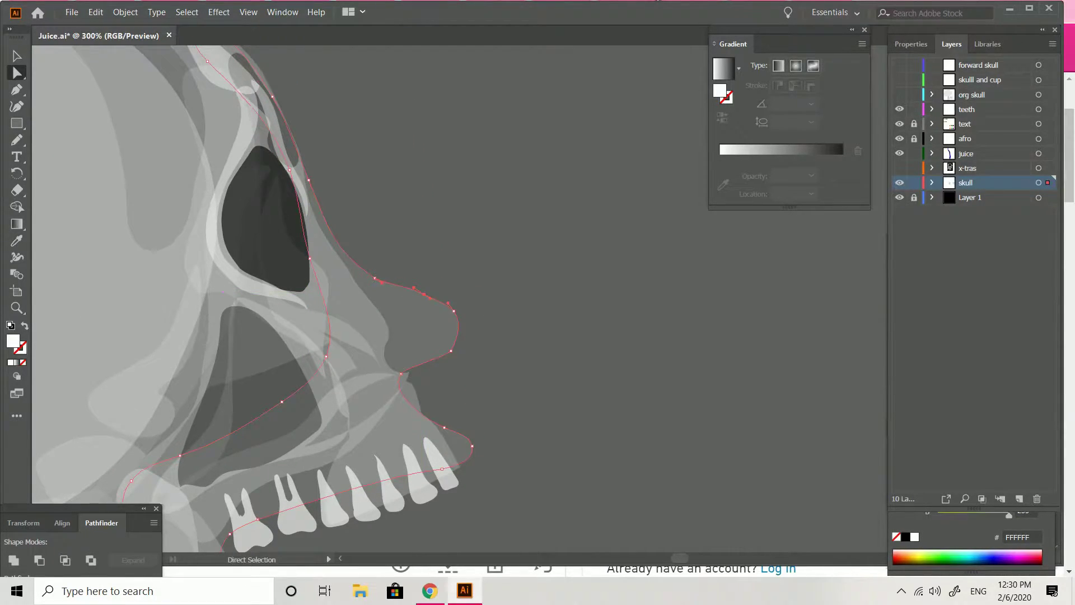
{"action": "key", "text": "ctrl+z"}
{"action": "left_click_drag", "start_coordinate": [450, 351], "coordinate": [453, 347]}
{"action": "key", "text": "ctrl+z"}
Nudge the anchor where the nose bridge meets the tip slightly inward to deepen the dip.
{"action": "key", "text": "ctrl+1"}
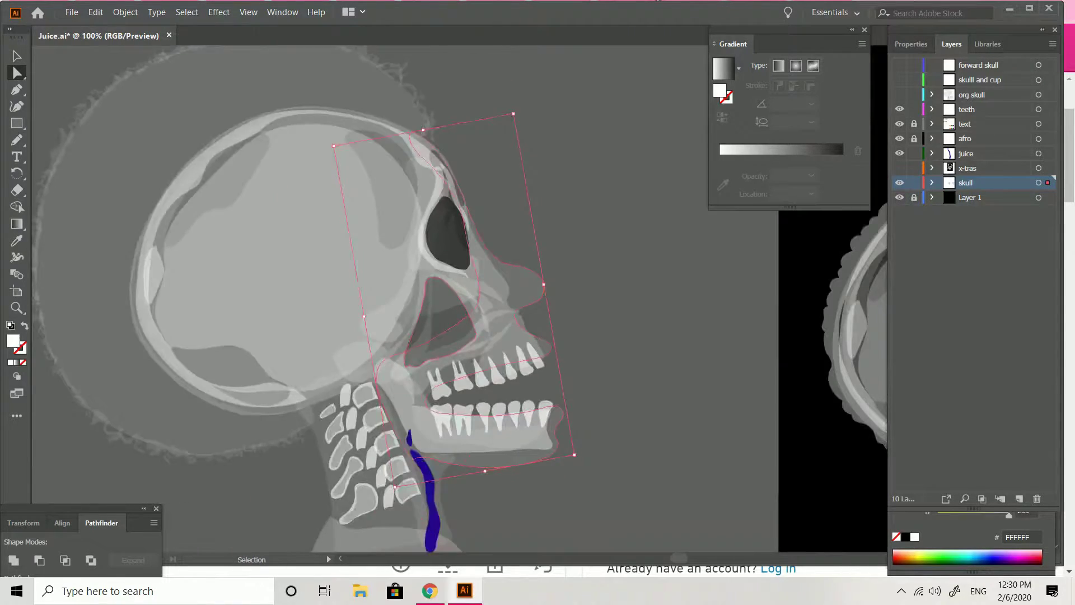
{"action": "key", "text": "ctrl+plus"}
{"action": "key", "text": "ctrl+plus"}
{"action": "key", "text": "ctrl+plus"}
{"action": "key", "text": "ctrl+plus"}
{"action": "key", "text": "ctrl+plus"}
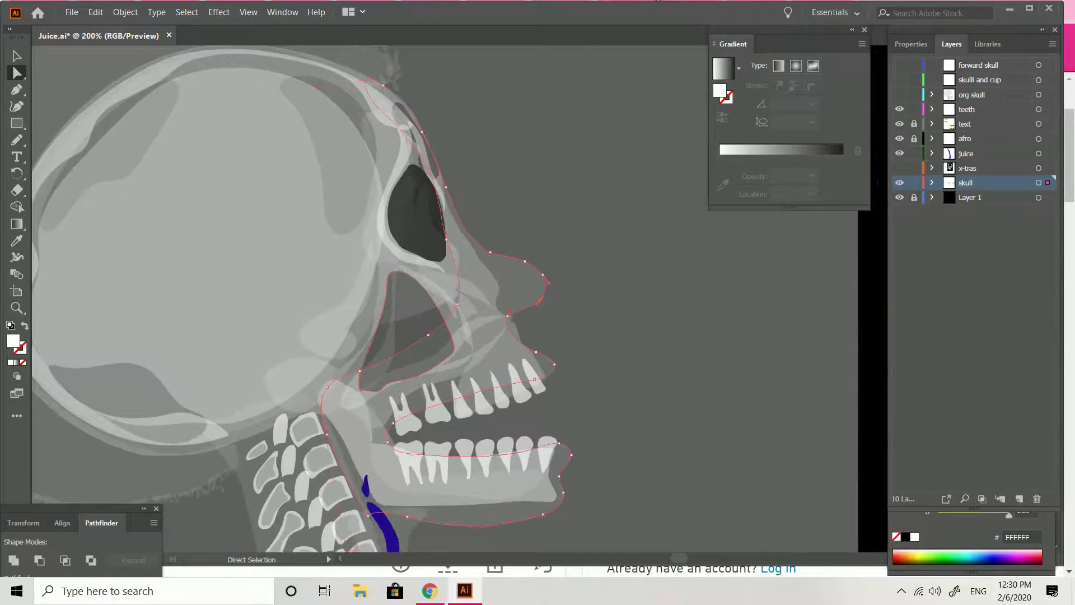
{"action": "left_click", "coordinate": [387, 156]}
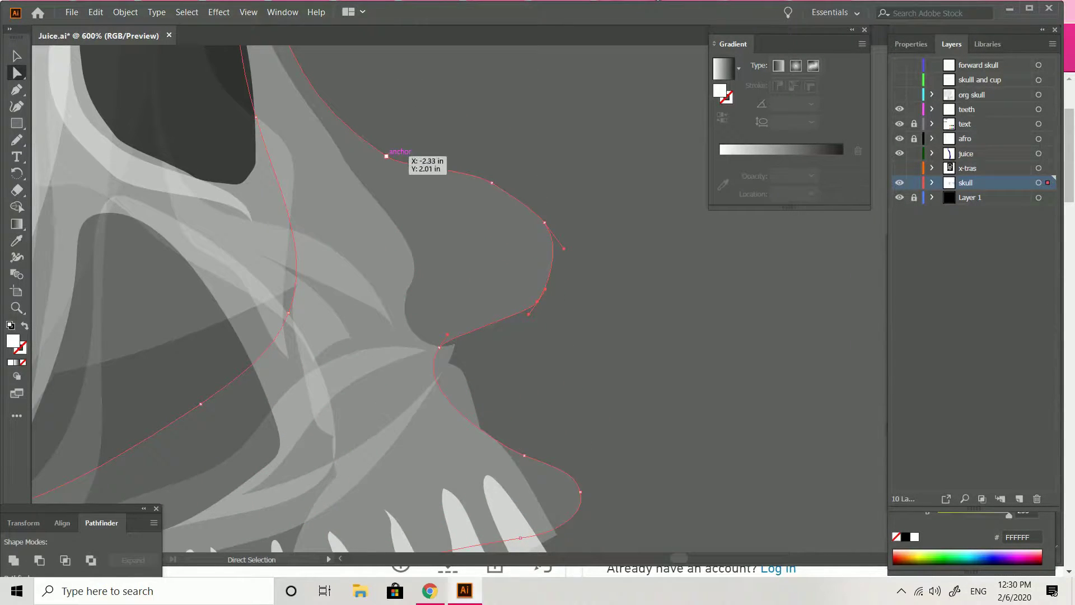
{"action": "left_click_drag", "start_coordinate": [386, 156], "coordinate": [380, 157]}
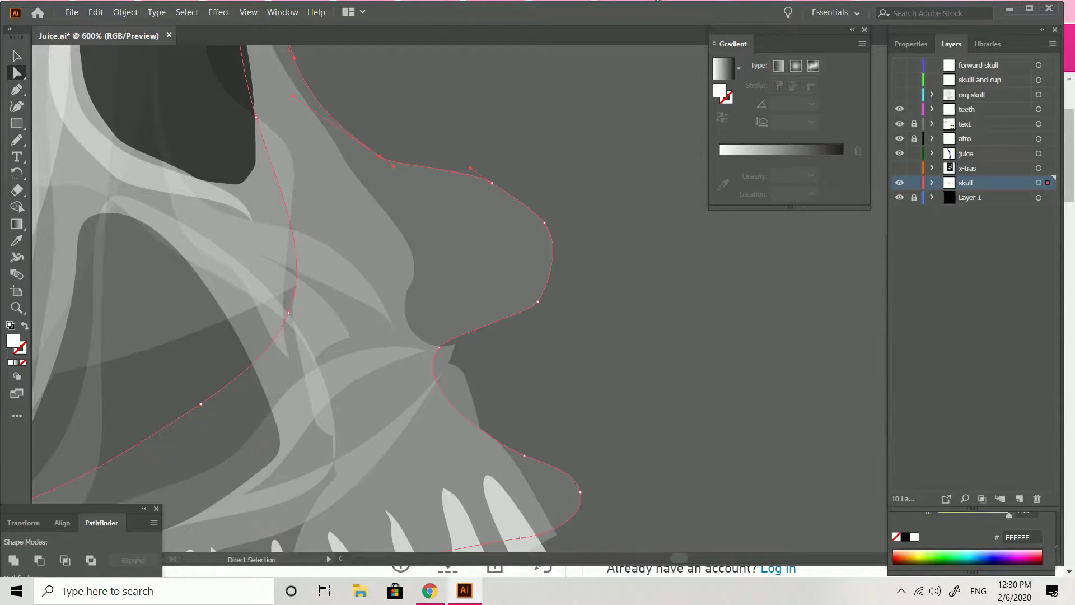
Round off the nose tip by moving its upper, front and lower anchors inward and adjusting the front curve handle.
{"action": "left_click", "coordinate": [537, 302]}
{"action": "left_click_drag", "start_coordinate": [528, 314], "coordinate": [532, 303]}
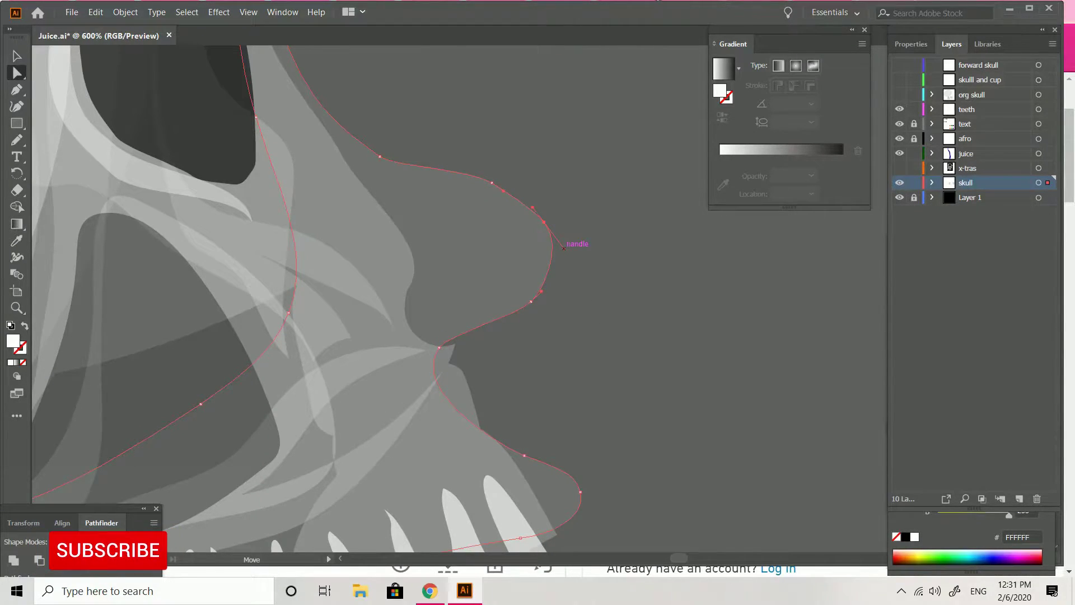
{"action": "left_click_drag", "start_coordinate": [564, 249], "coordinate": [557, 249]}
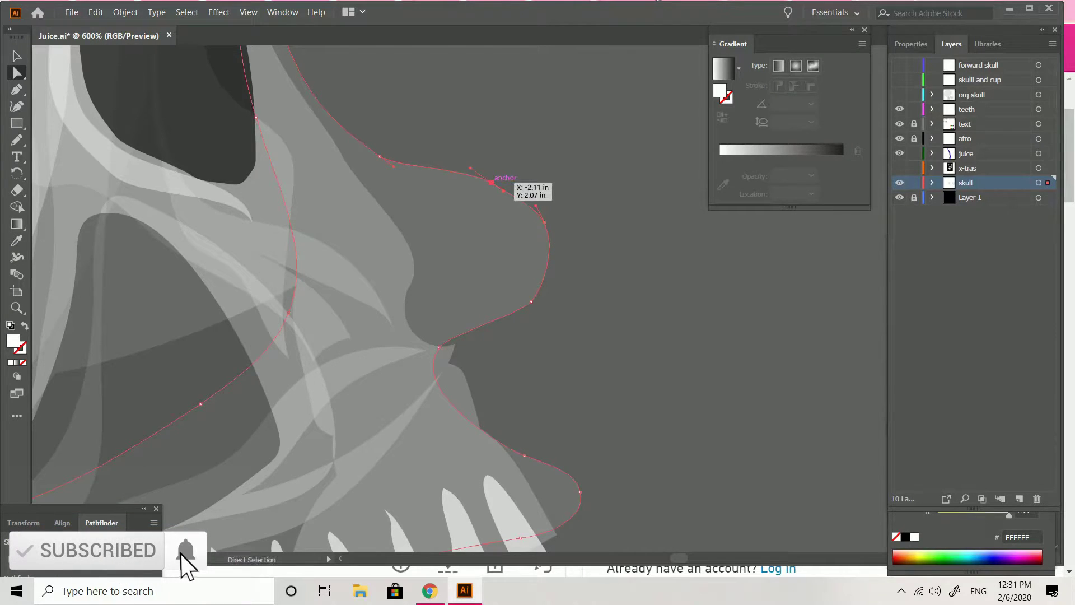
{"action": "left_click_drag", "start_coordinate": [492, 182], "coordinate": [485, 182]}
{"action": "left_click_drag", "start_coordinate": [545, 222], "coordinate": [525, 196]}
{"action": "left_click_drag", "start_coordinate": [485, 182], "coordinate": [478, 182]}
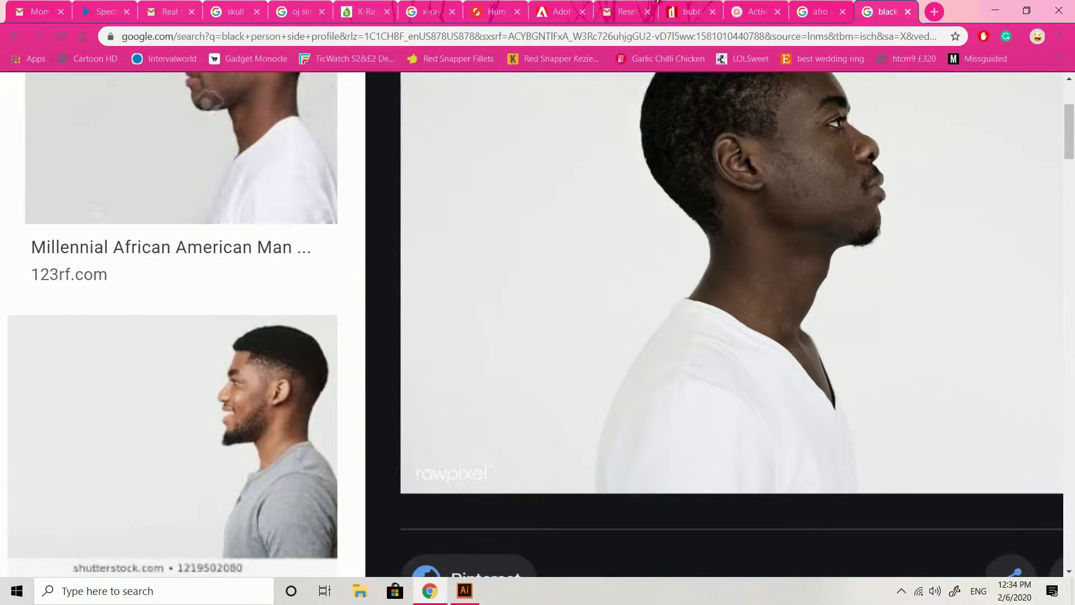
Examine the nose in the side-profile reference photo in Chrome, and return to Illustrator.
{"action": "scroll", "coordinate": [659, 324], "scroll_direction": "right", "scroll_amount": 2}
{"action": "scroll", "coordinate": [658, 325], "scroll_direction": "up", "scroll_amount": 1}
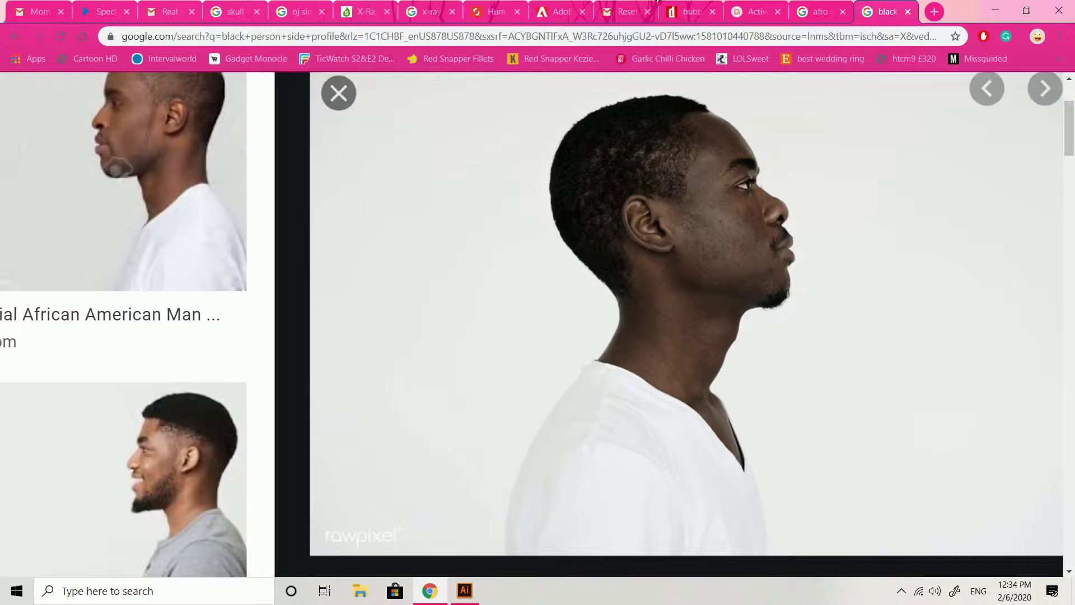
{"action": "left_click", "coordinate": [465, 591]}
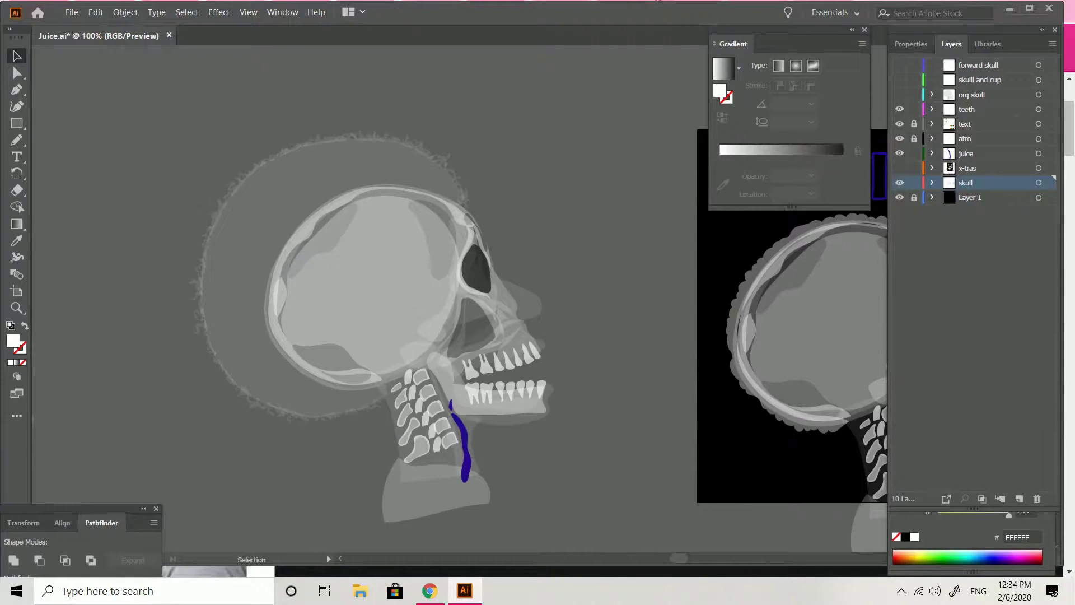
Draw a closed nose outline with the Pencil tool over the nose of the skull outside the artboard, and deselect it.
{"action": "key", "text": "n"}
{"action": "left_click_drag", "start_coordinate": [493, 279], "coordinate": [496, 272]}
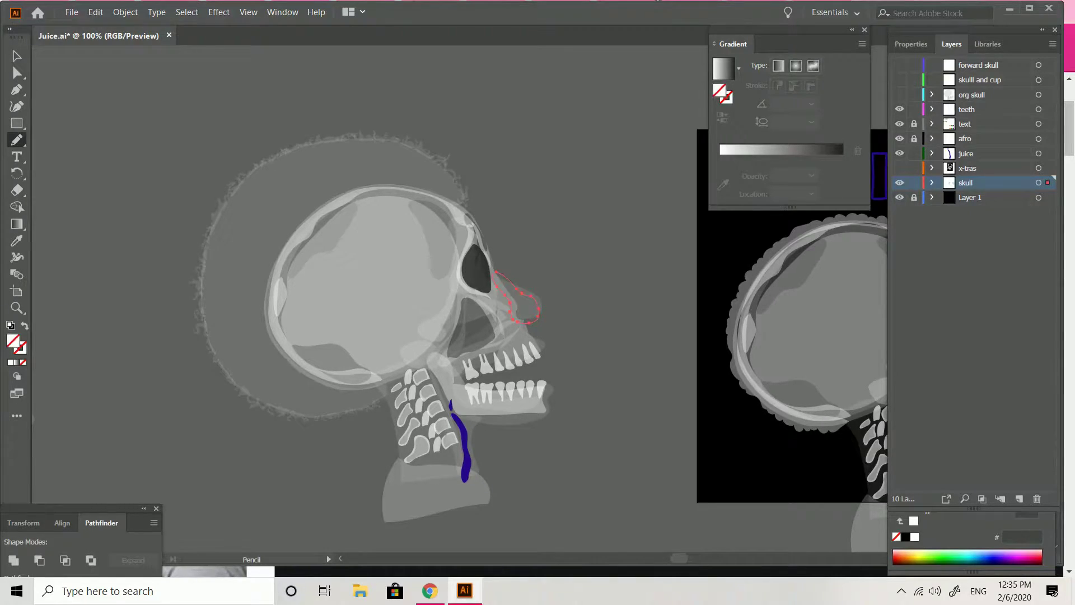
{"action": "key", "text": "v"}
{"action": "key", "text": "ctrl+shift+a"}
Compare the skull on the black artboard with the side-profile reference photo in Chrome, and return to Illustrator.
{"action": "scroll", "coordinate": [460, 313], "scroll_direction": "right", "scroll_amount": 8}
{"action": "scroll", "coordinate": [460, 314], "scroll_direction": "left", "scroll_amount": 2}
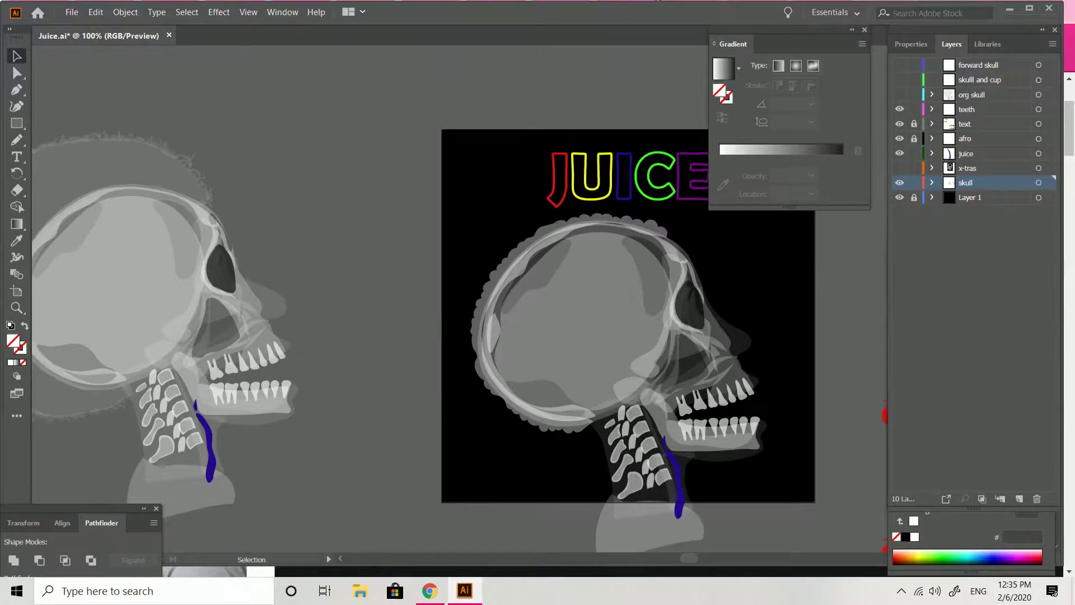
{"action": "scroll", "coordinate": [459, 313], "scroll_direction": "right", "scroll_amount": 10}
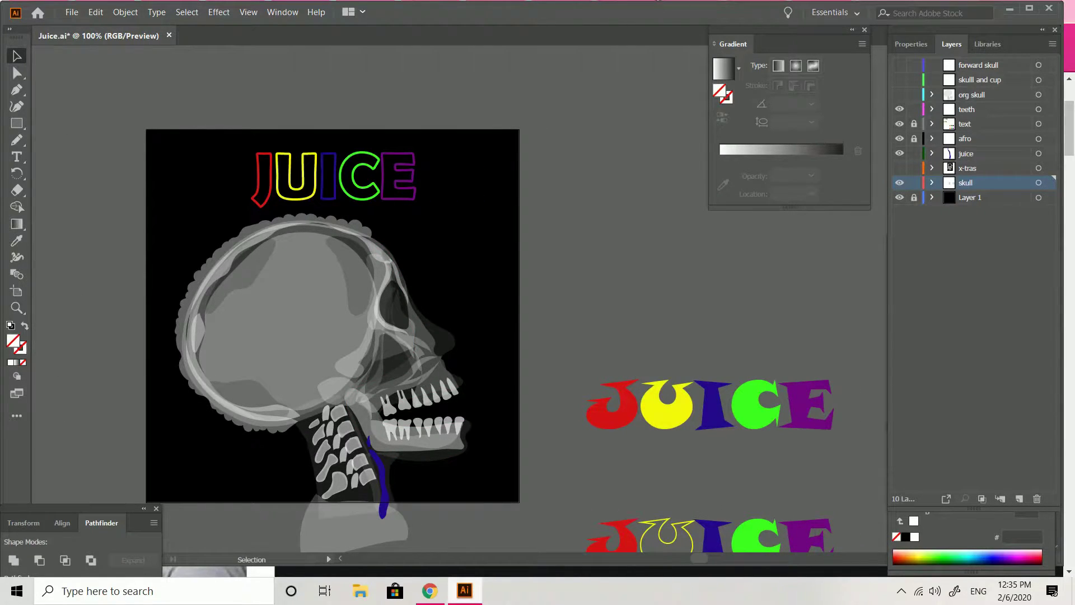
{"action": "key", "text": "alt+Tab"}
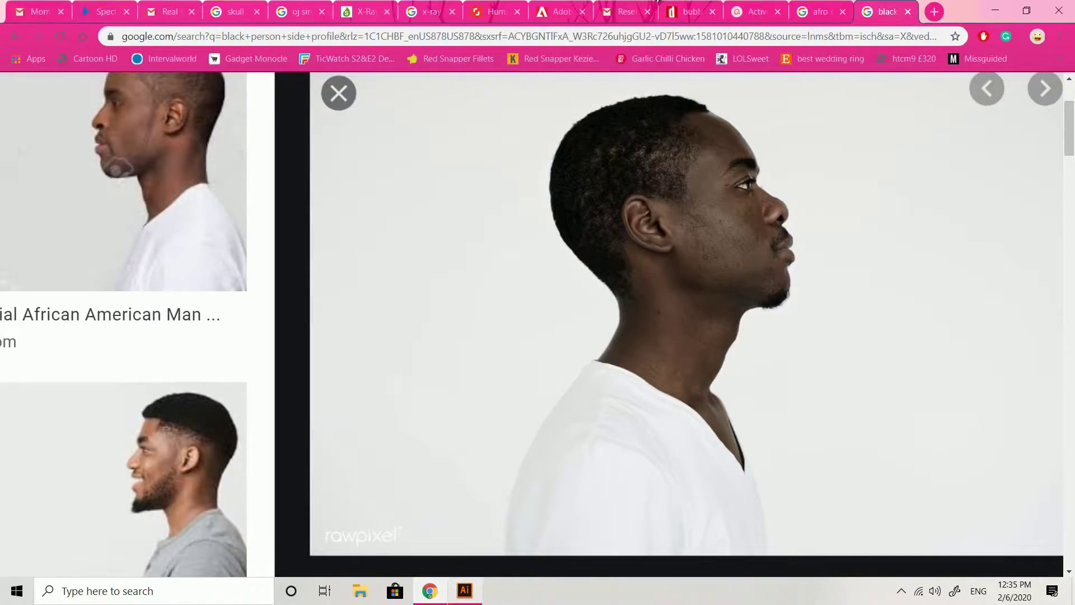
{"action": "mouse_move", "coordinate": [464, 591]}
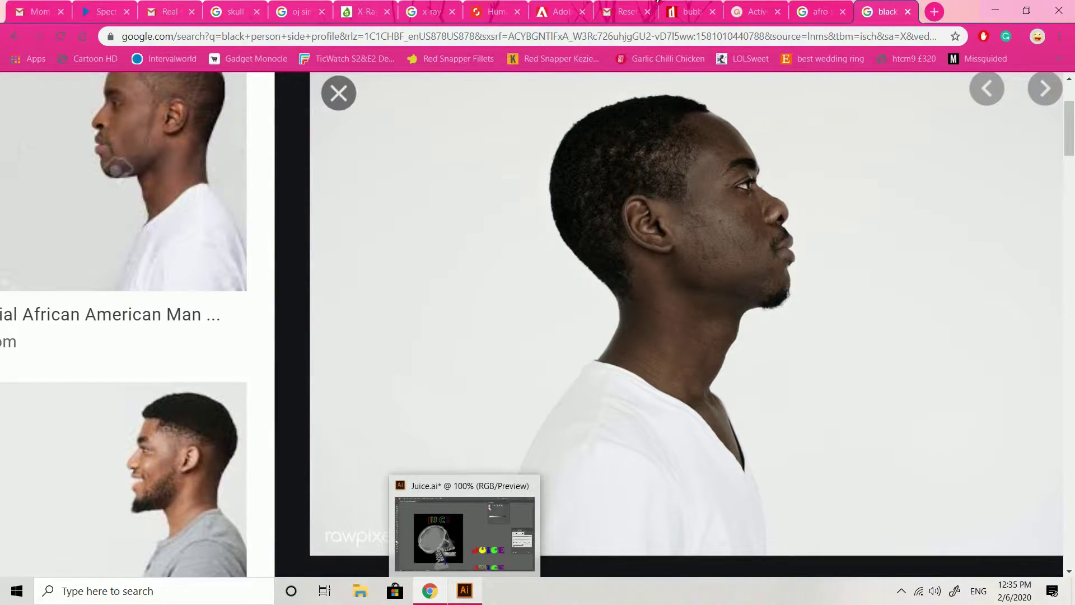
{"action": "left_click", "coordinate": [465, 591]}
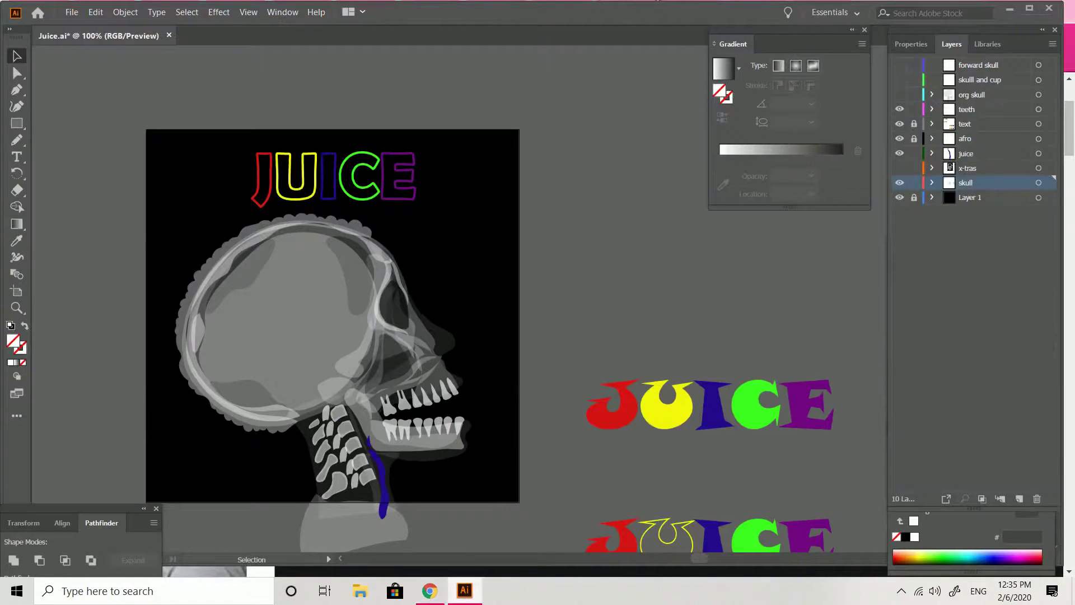
Draw a closed nose shape with the Pencil tool over the artboard skull's nose and give it the face silhouette's fill using the Eyedropper.
{"action": "left_click", "coordinate": [16, 140]}
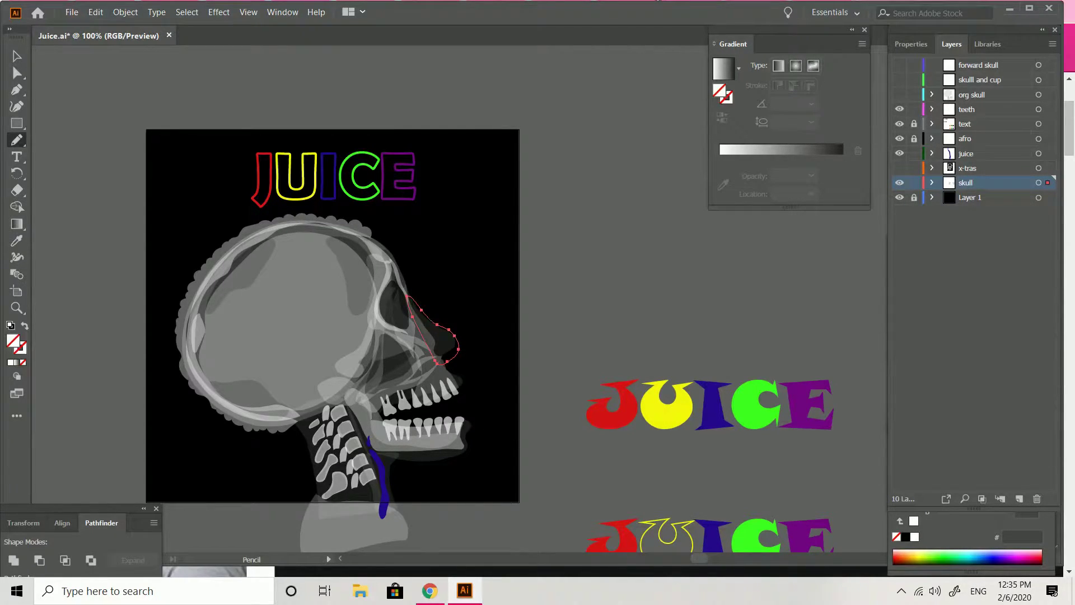
{"action": "key", "text": "v"}
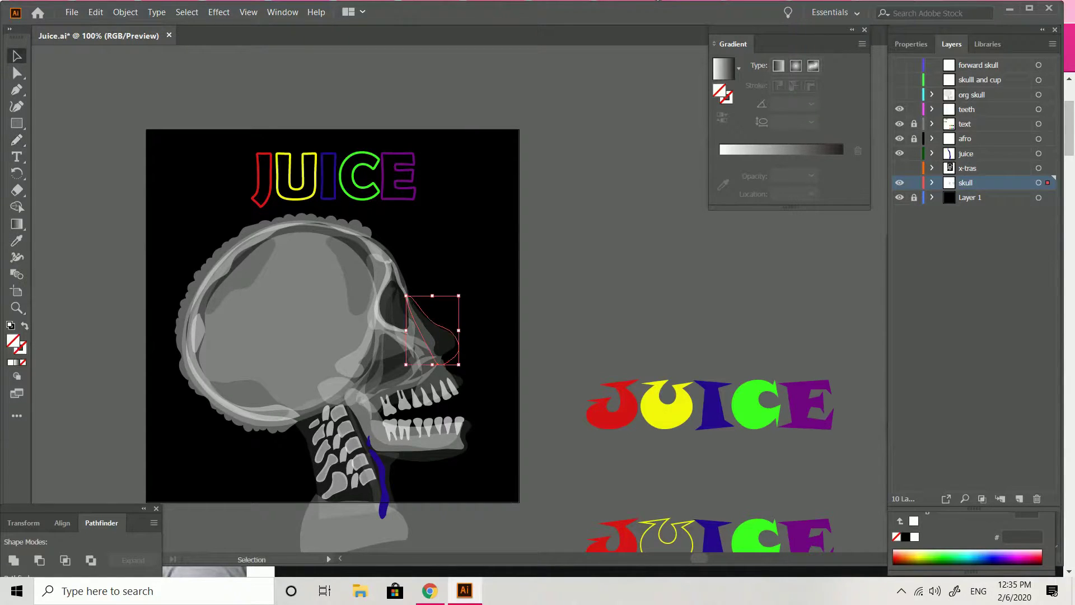
{"action": "left_click", "coordinate": [17, 241]}
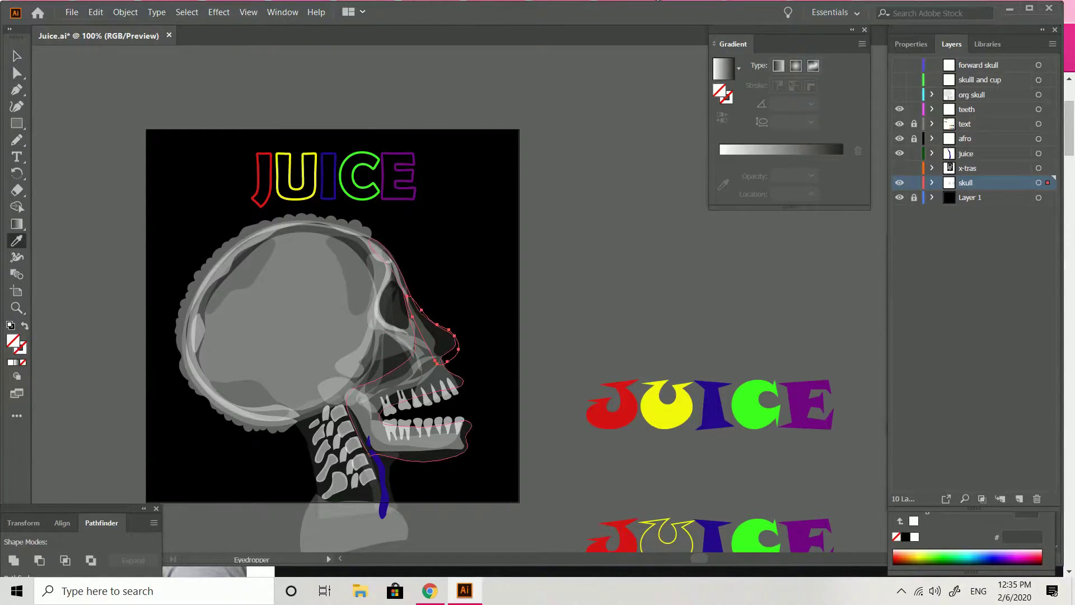
{"action": "left_click", "coordinate": [443, 342]}
{"action": "key", "text": "v"}
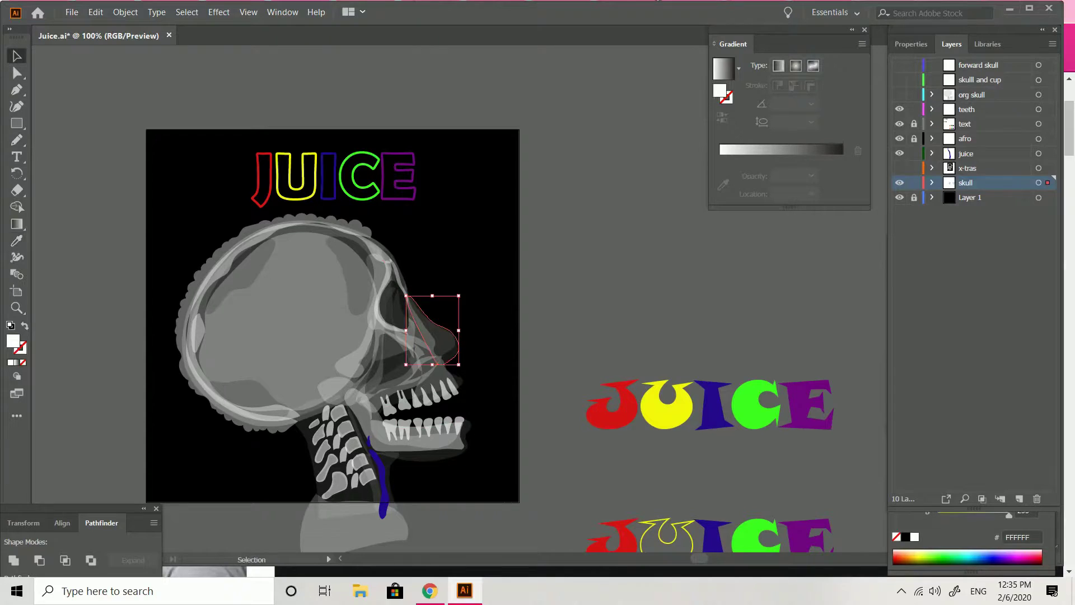
Move the new nose shape off the artboard into the empty area between the two skulls.
{"action": "left_click_drag", "start_coordinate": [442, 342], "coordinate": [82, 308]}
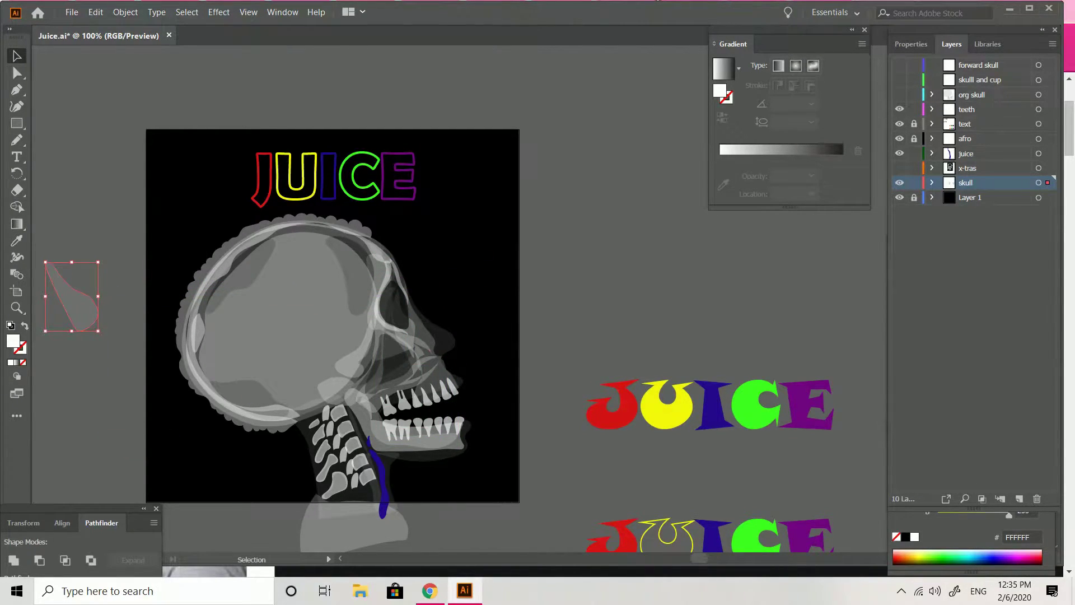
{"action": "scroll", "coordinate": [383, 340], "scroll_direction": "left", "scroll_amount": 5}
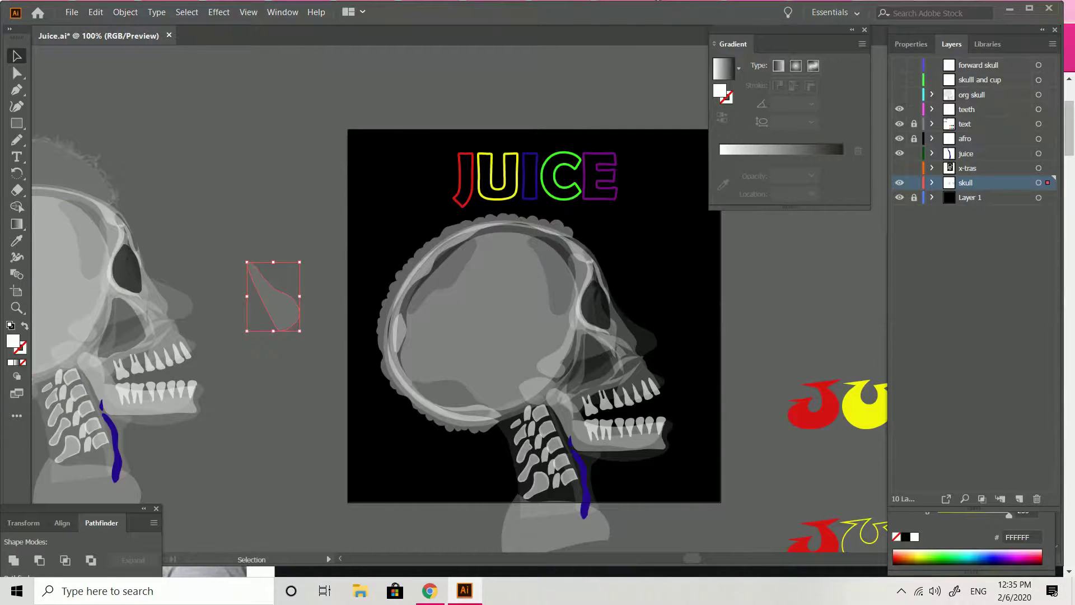
{"action": "left_click_drag", "start_coordinate": [273, 296], "coordinate": [164, 295]}
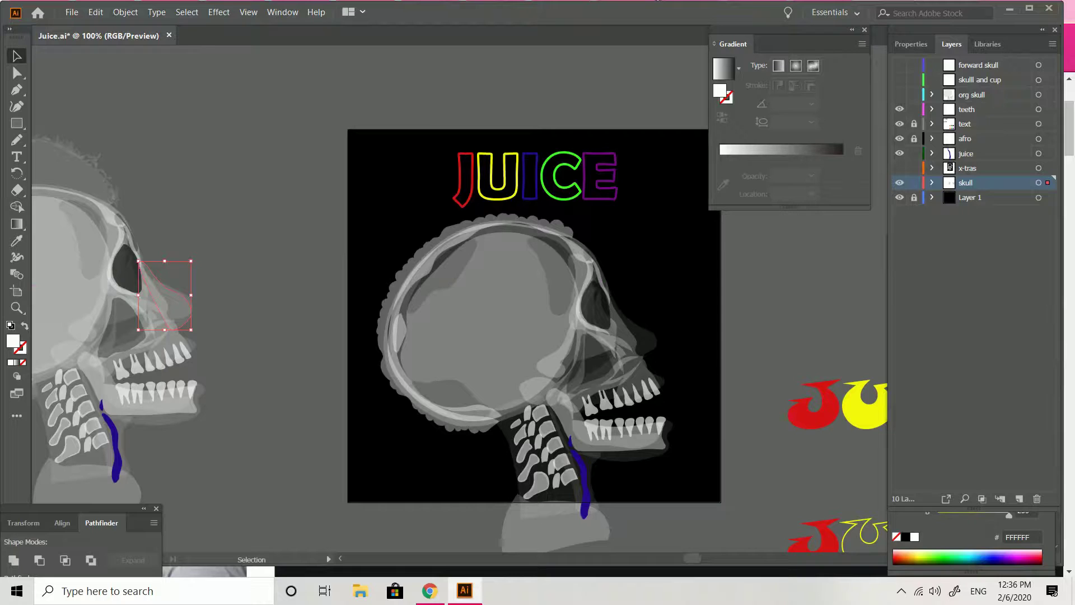
{"action": "key", "text": "ctrl+z"}
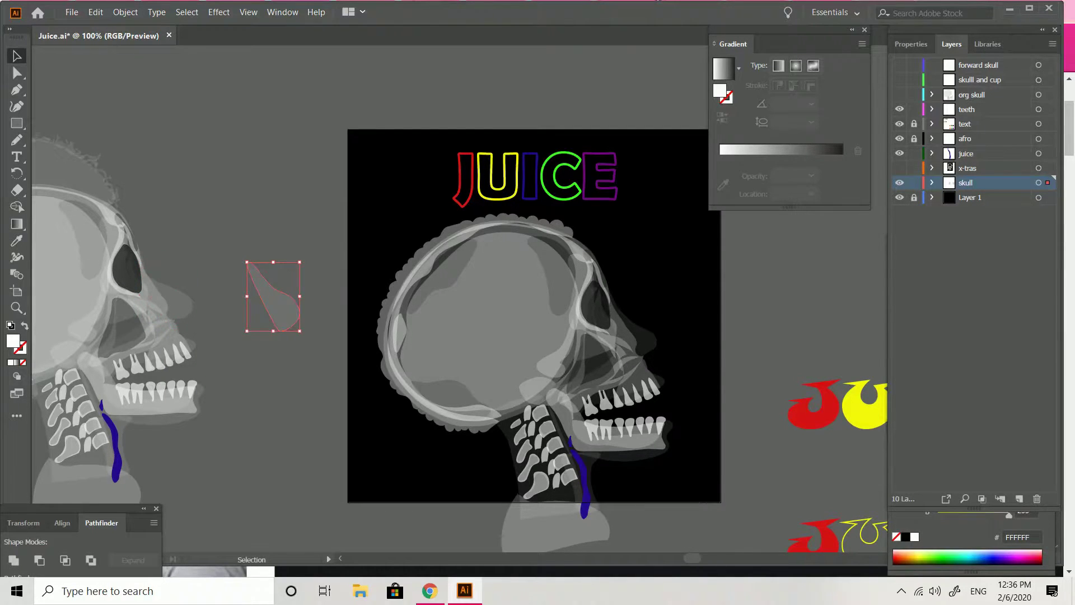
Reshape the separate nose by moving its bridge anchor about 0.02 in inward and adjusting the front tip anchor, and deselect it.
{"action": "key", "text": "ctrl+equal"}
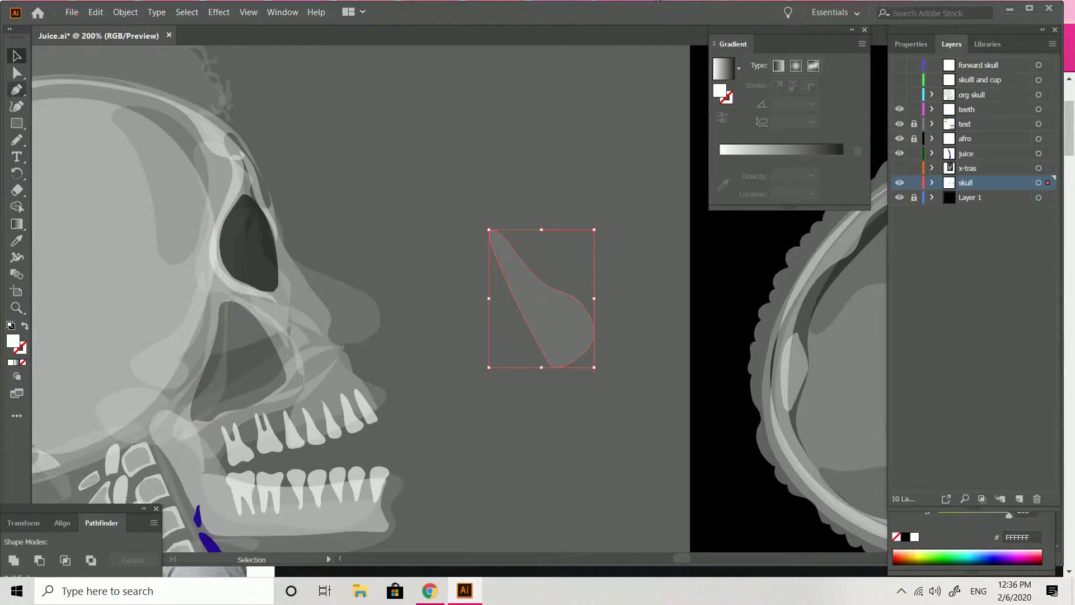
{"action": "left_click", "coordinate": [17, 72]}
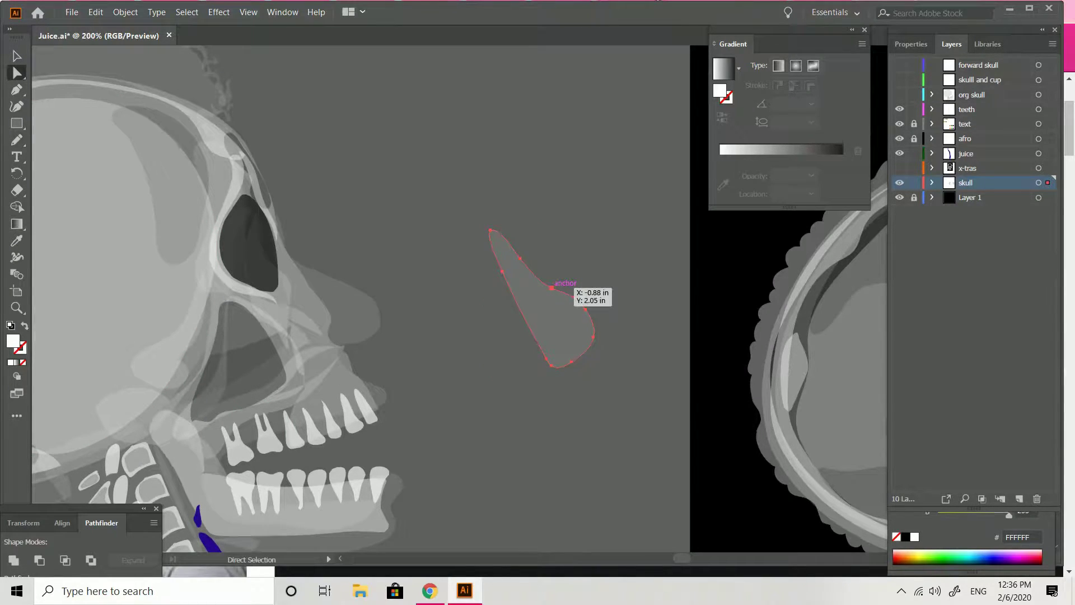
{"action": "left_click_drag", "start_coordinate": [551, 288], "coordinate": [548, 289]}
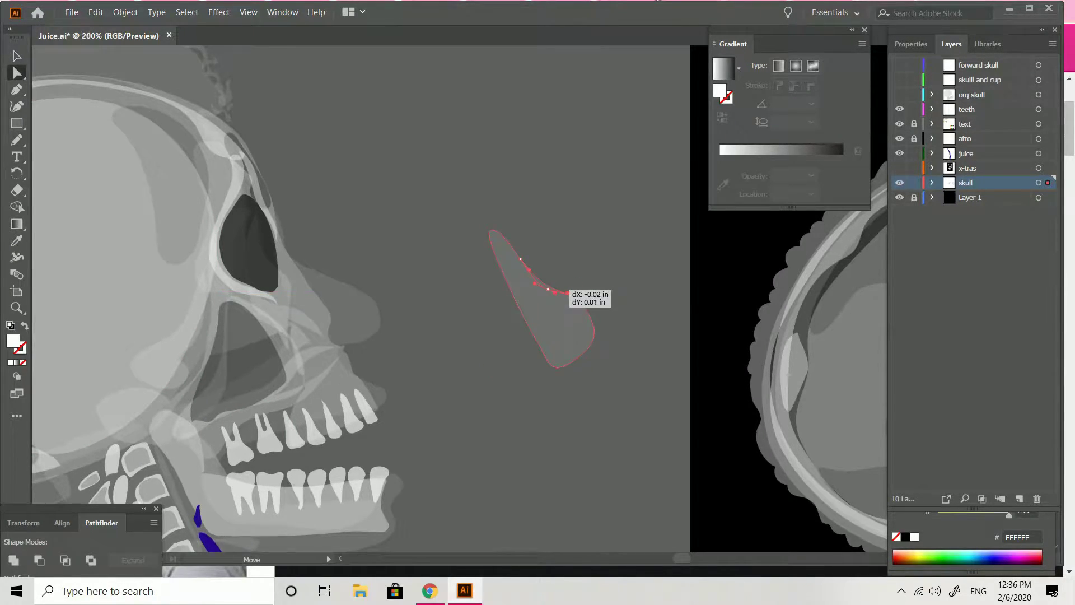
{"action": "left_click", "coordinate": [593, 337]}
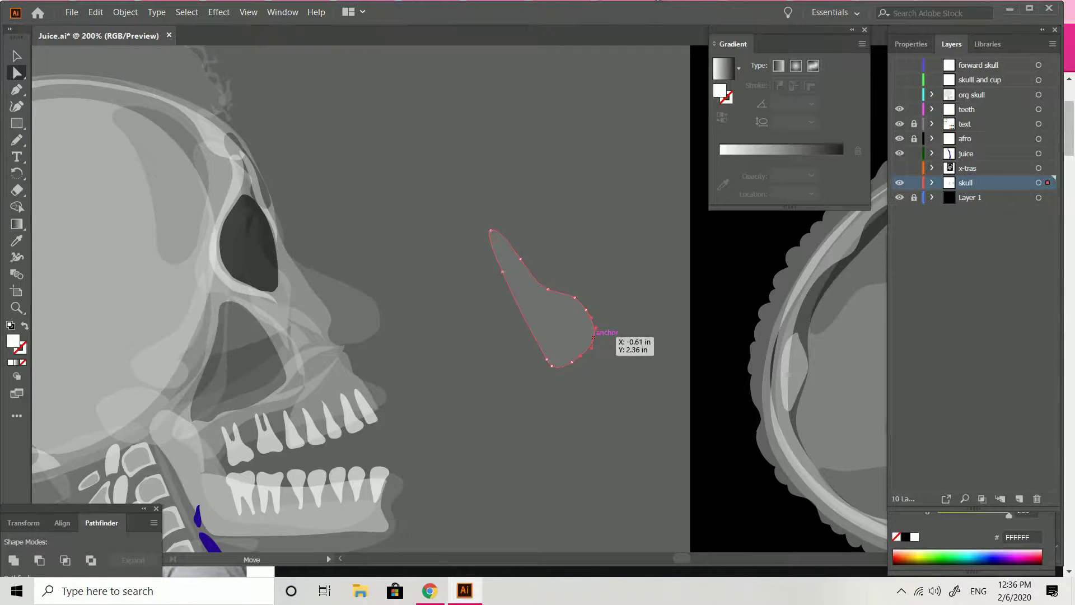
{"action": "left_click_drag", "start_coordinate": [594, 338], "coordinate": [591, 350]}
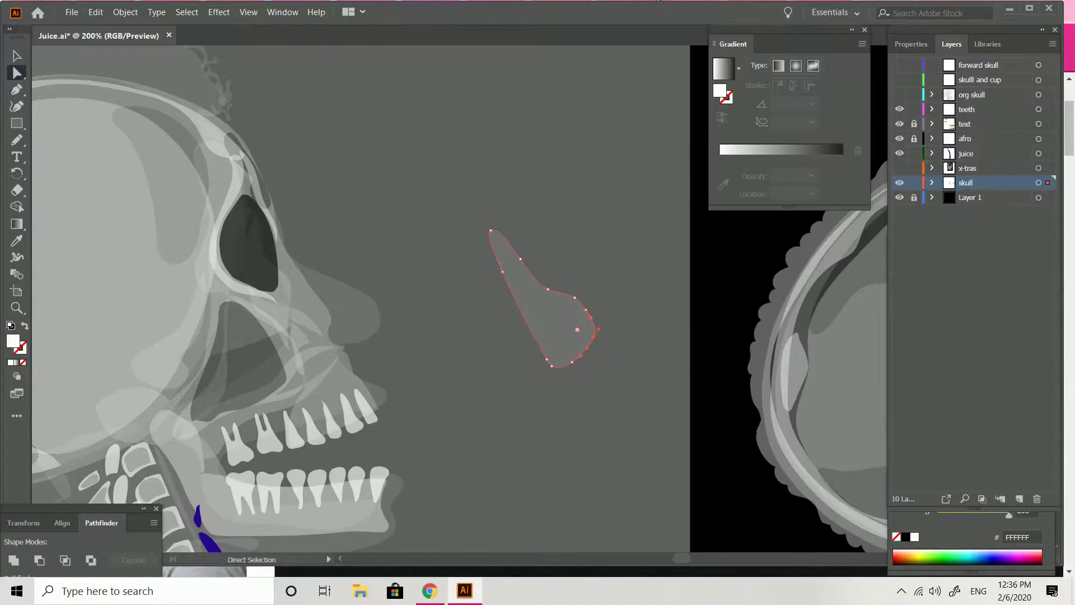
{"action": "left_click", "coordinate": [585, 269]}
{"action": "key", "text": "v"}
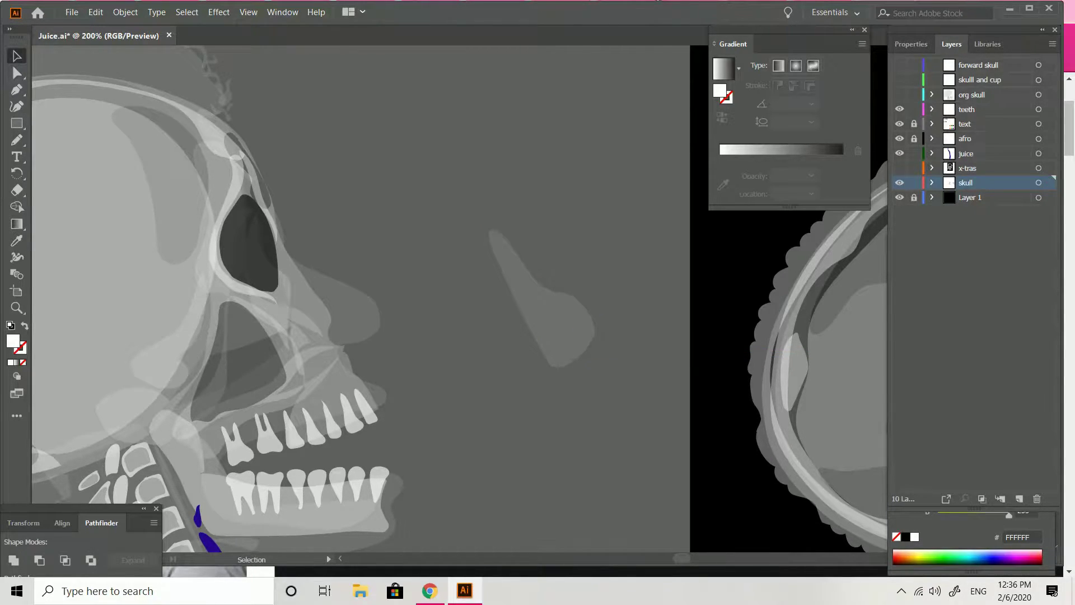
Reshape the underside of the separate nose shape by adjusting its lower anchor point and curve handle.
{"action": "left_click", "coordinate": [580, 356]}
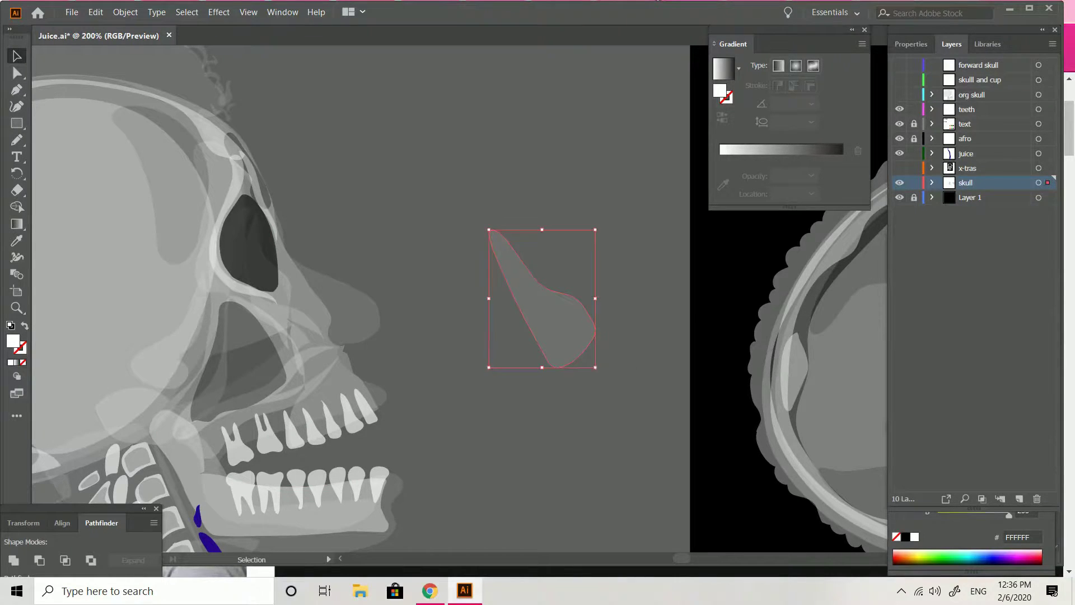
{"action": "key", "text": "a"}
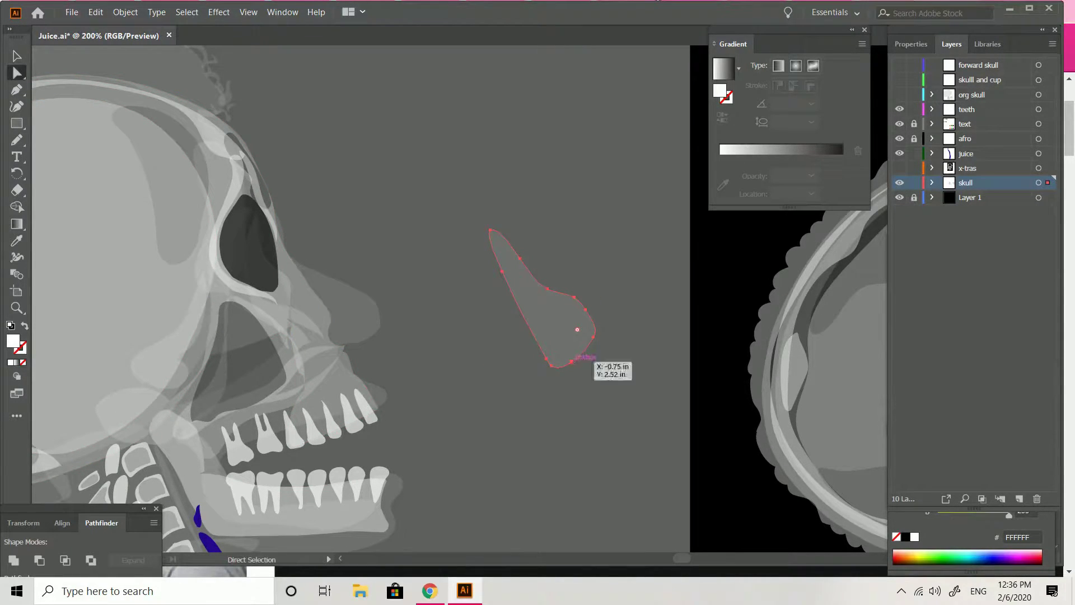
{"action": "left_click", "coordinate": [571, 361]}
{"action": "left_click_drag", "start_coordinate": [585, 357], "coordinate": [589, 353]}
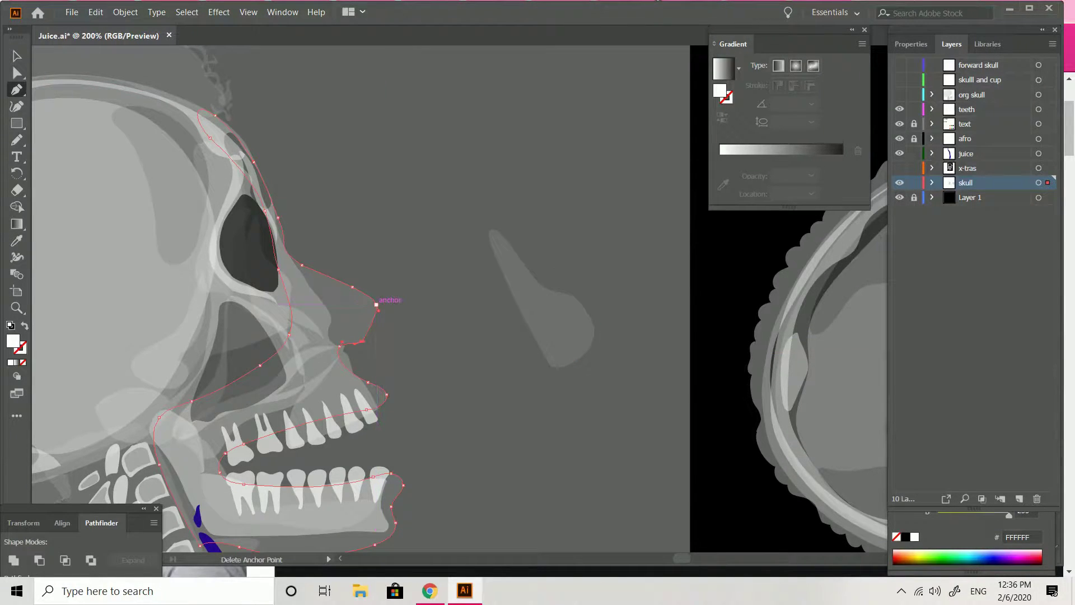
Delete the old nose's anchor points from the face silhouette with the Pen tool so its outline follows the nasal bone.
{"action": "left_click", "coordinate": [376, 304]}
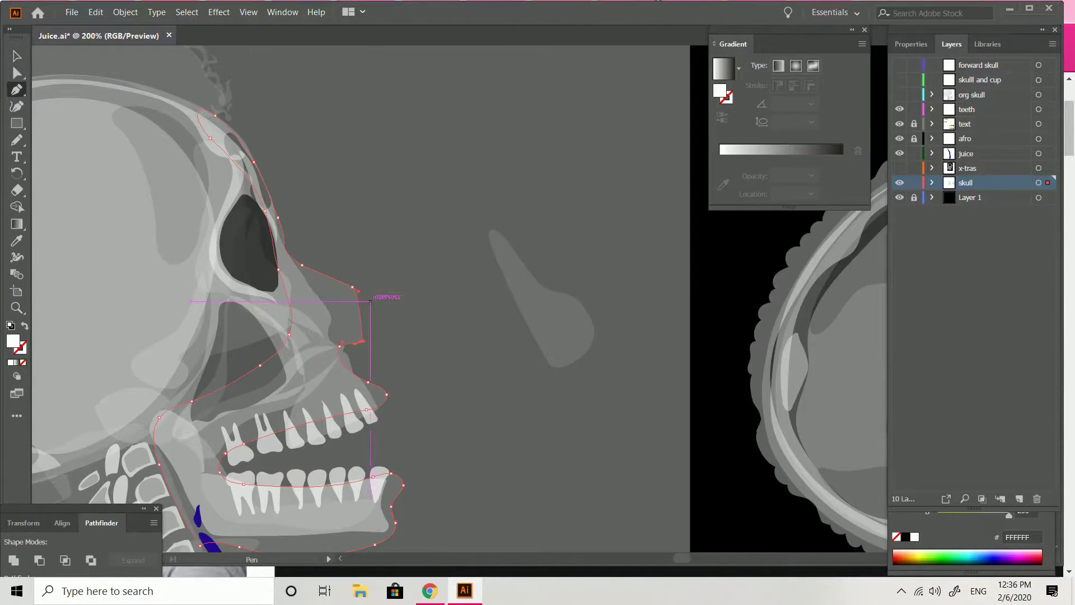
{"action": "left_click", "coordinate": [353, 287]}
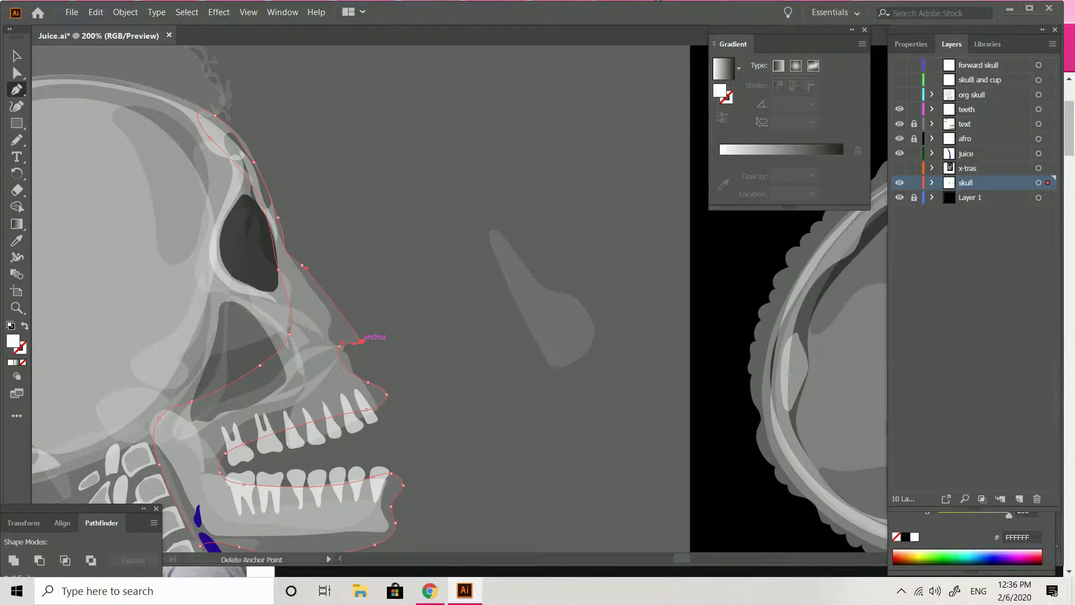
{"action": "mouse_move", "coordinate": [362, 342]}
{"action": "left_mouse_down"}
{"action": "mouse_move", "coordinate": [364, 308]}
{"action": "mouse_move", "coordinate": [432, 355]}
{"action": "mouse_move", "coordinate": [390, 338]}
{"action": "mouse_move", "coordinate": [419, 330]}
{"action": "mouse_move", "coordinate": [361, 342]}
{"action": "left_mouse_up"}
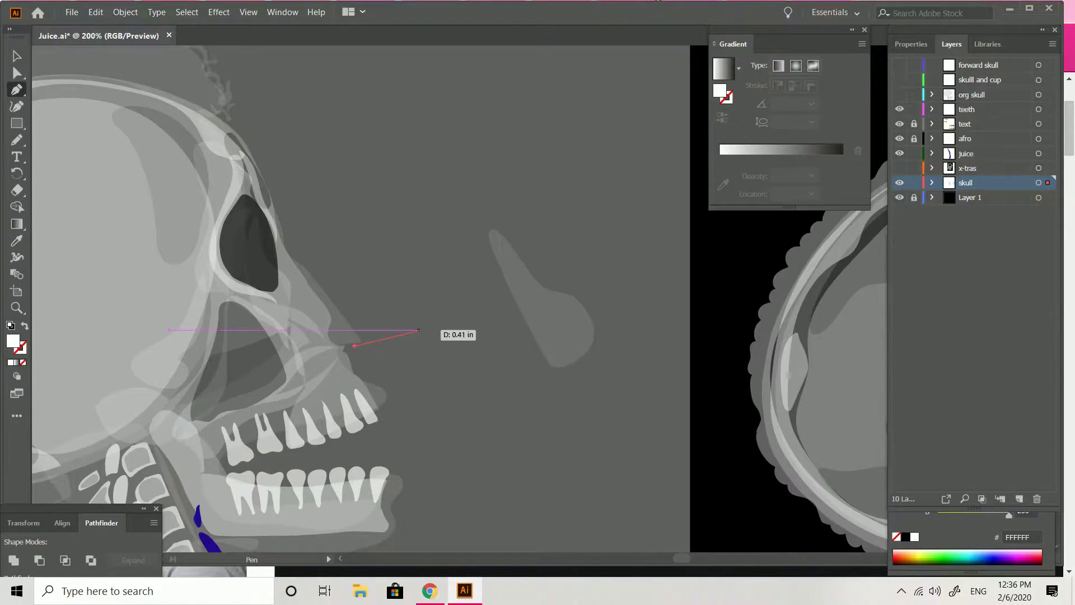
{"action": "key", "text": "ctrl+z"}
{"action": "key", "text": "ctrl+="}
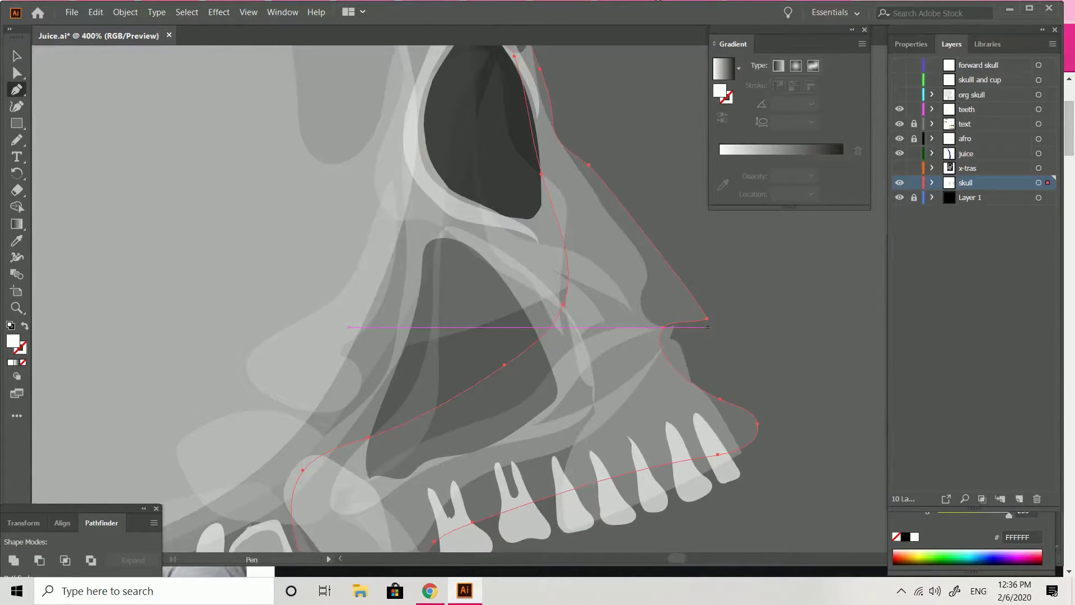
{"action": "left_click", "coordinate": [707, 319]}
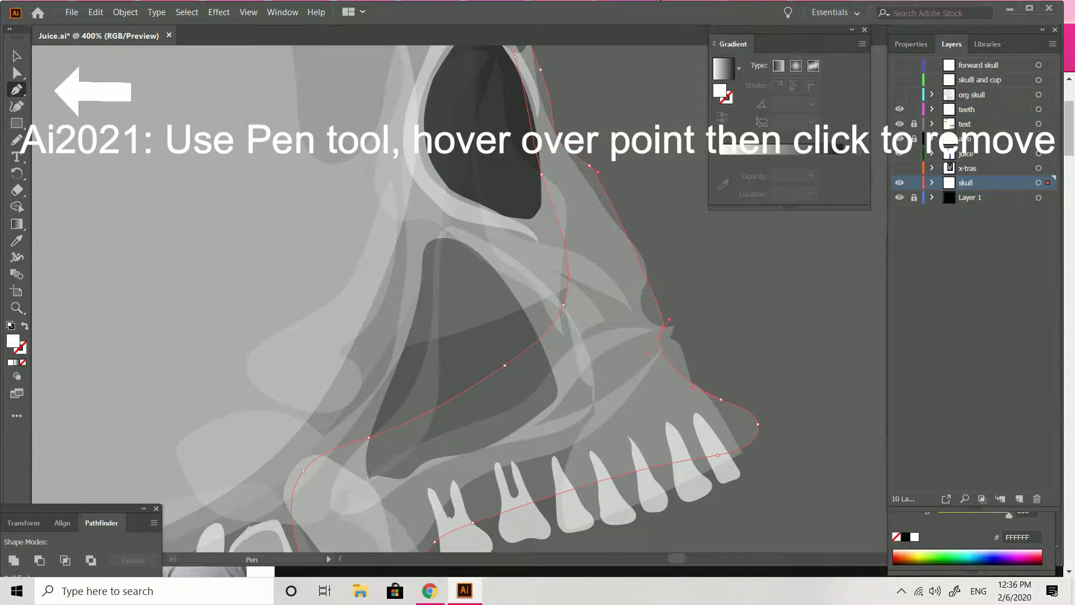
Move the separate nose shape onto the face silhouette, aligning it over the skull's nasal bone, and deselect it.
{"action": "key", "text": "ctrl+minus"}
{"action": "key", "text": "ctrl+minus"}
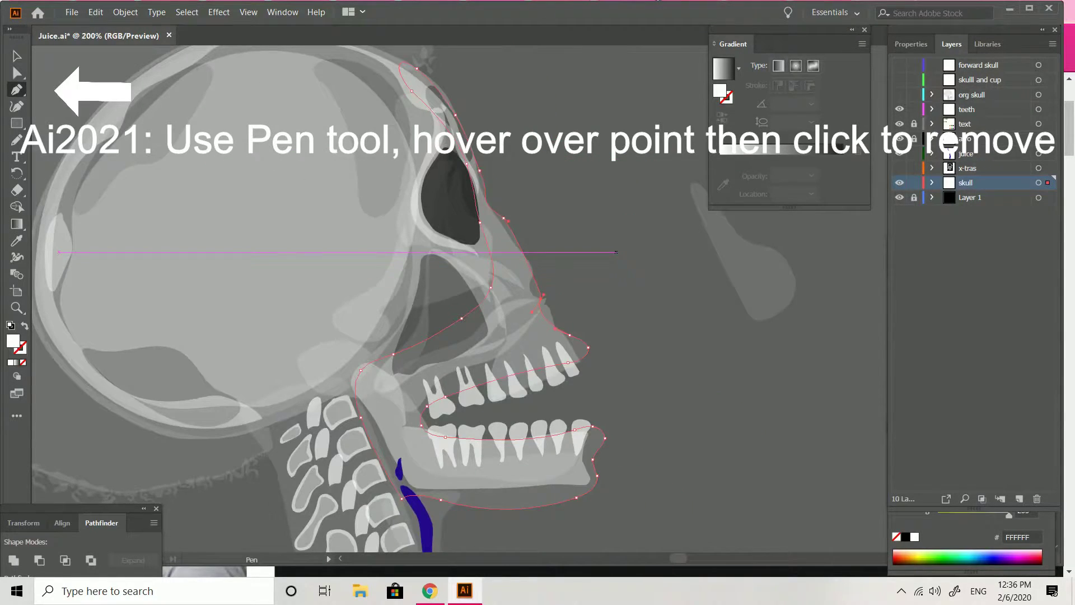
{"action": "key", "text": "v"}
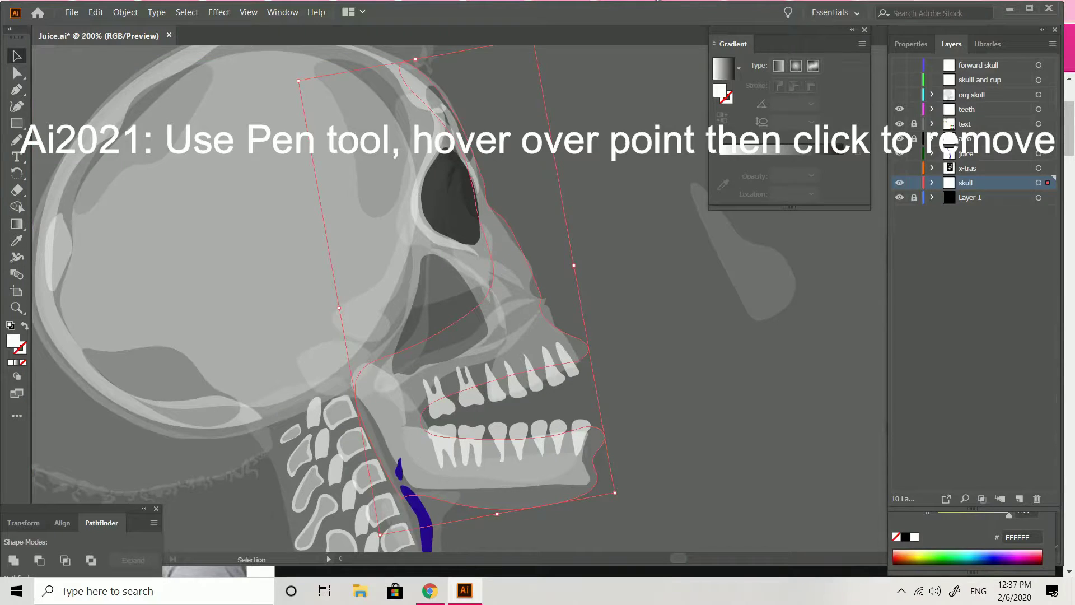
{"action": "left_click", "coordinate": [661, 269]}
{"action": "left_click_drag", "start_coordinate": [748, 268], "coordinate": [714, 283]}
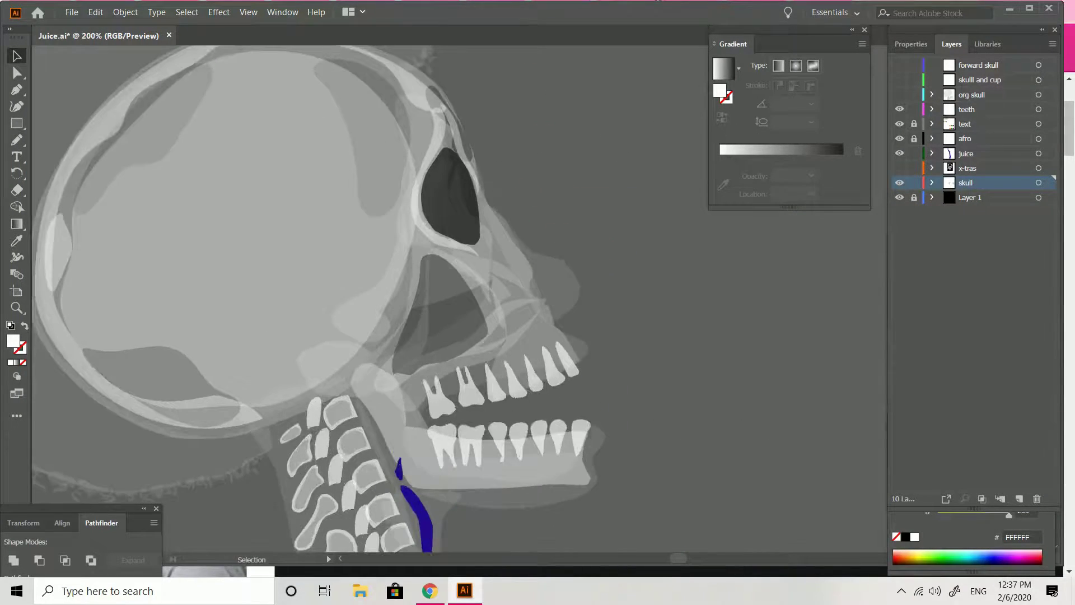
{"action": "key", "text": "ctrl+equal"}
{"action": "left_click_drag", "start_coordinate": [573, 281], "coordinate": [568, 281]}
{"action": "left_click", "coordinate": [661, 274]}
{"action": "key", "text": "ctrl+equal"}
{"action": "key", "text": "ctrl+equal"}
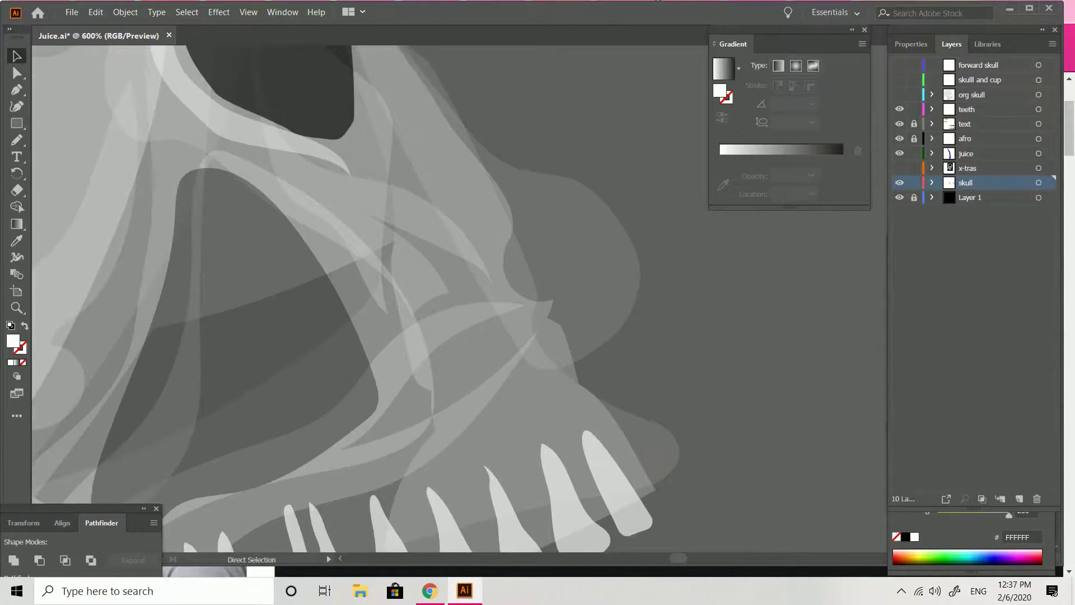
Check the nose against the whole skull, nudge the nose shape slightly upward, and deselect it.
{"action": "key", "text": "ctrl+minus"}
{"action": "key", "text": "ctrl+minus"}
{"action": "key", "text": "ctrl+minus"}
{"action": "key", "text": "ctrl+minus"}
{"action": "key", "text": "ctrl+minus"}
{"action": "key", "text": "ctrl+minus"}
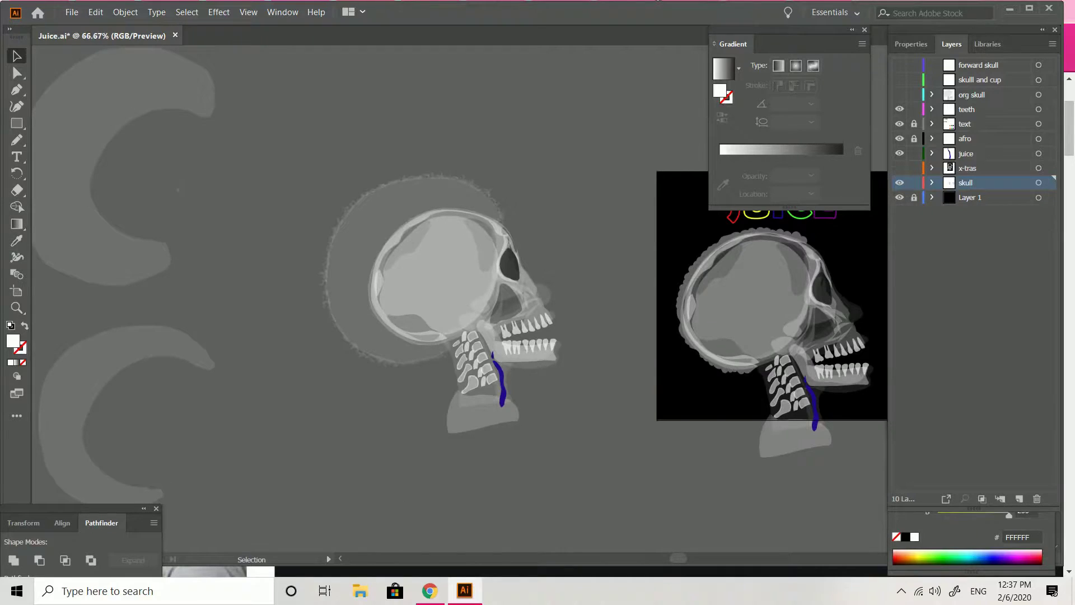
{"action": "key", "text": "ctrl+equal"}
{"action": "key", "text": "ctrl+equal"}
{"action": "key", "text": "ctrl+equal"}
{"action": "key", "text": "ctrl+equal"}
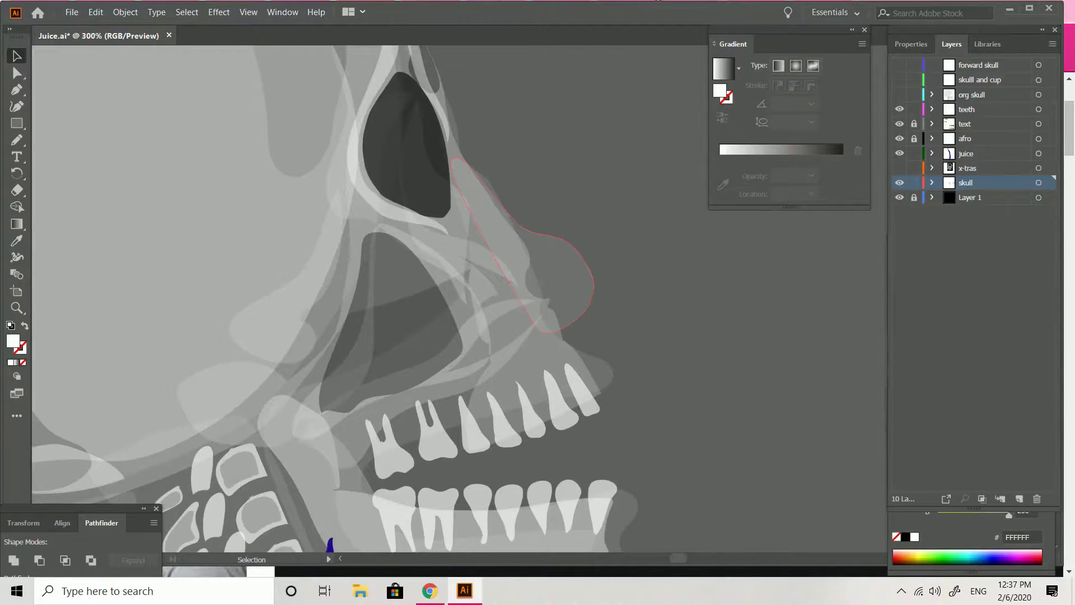
{"action": "left_click_drag", "start_coordinate": [566, 278], "coordinate": [566, 274]}
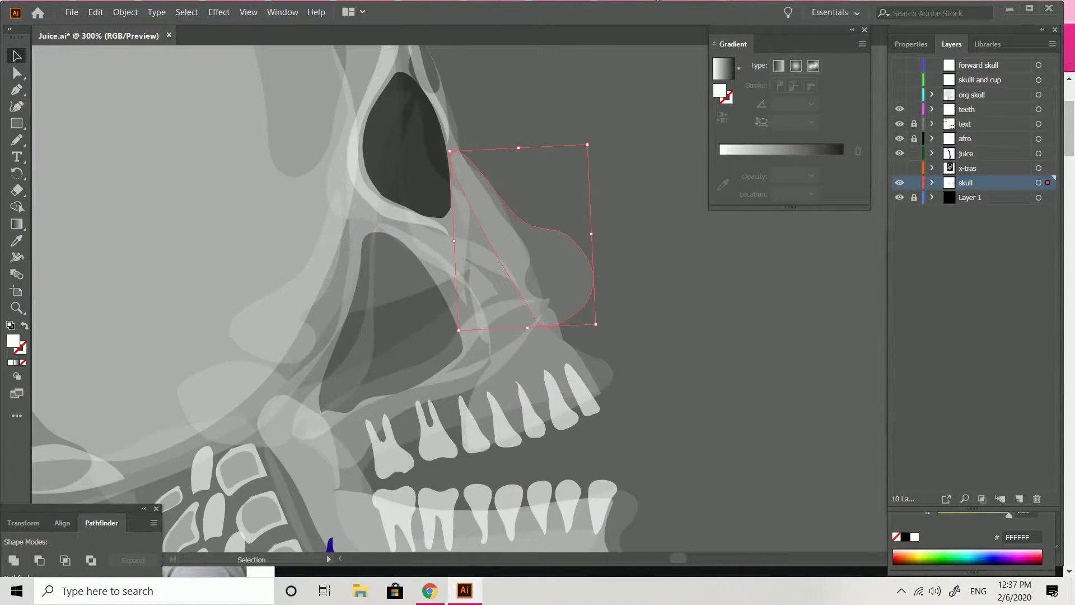
{"action": "left_click", "coordinate": [661, 269]}
Reshape the placed nose by raising its top anchor, lowering its underside, and adjusting the bridge dip and front tip curves.
{"action": "left_click", "coordinate": [560, 277]}
{"action": "key", "text": "a"}
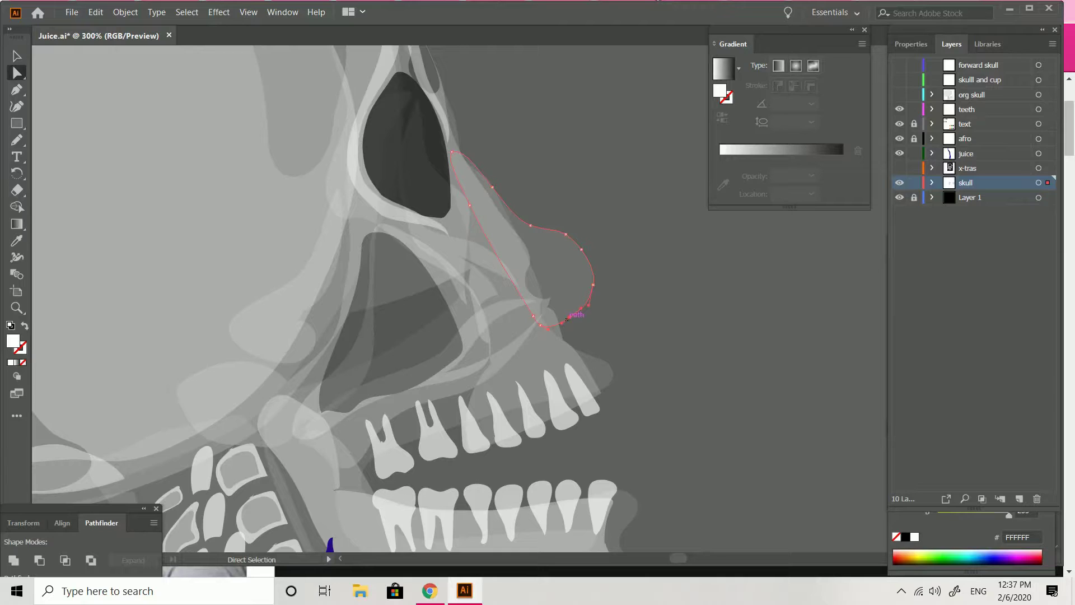
{"action": "left_click_drag", "start_coordinate": [569, 318], "coordinate": [554, 334]}
{"action": "mouse_move", "coordinate": [594, 284]}
{"action": "left_mouse_down"}
{"action": "mouse_move", "coordinate": [596, 272]}
{"action": "mouse_move", "coordinate": [595, 305]}
{"action": "left_mouse_up"}
{"action": "left_click", "coordinate": [531, 225]}
{"action": "left_click_drag", "start_coordinate": [530, 225], "coordinate": [529, 223]}
{"action": "left_click_drag", "start_coordinate": [452, 151], "coordinate": [454, 138]}
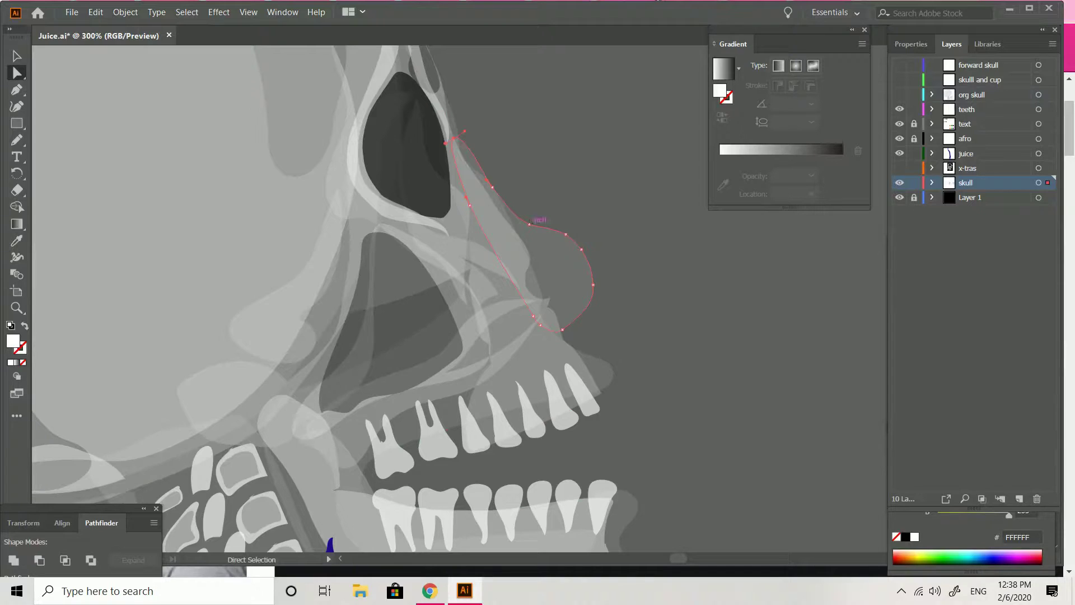
{"action": "left_click_drag", "start_coordinate": [529, 224], "coordinate": [585, 246]}
{"action": "left_click", "coordinate": [593, 285]}
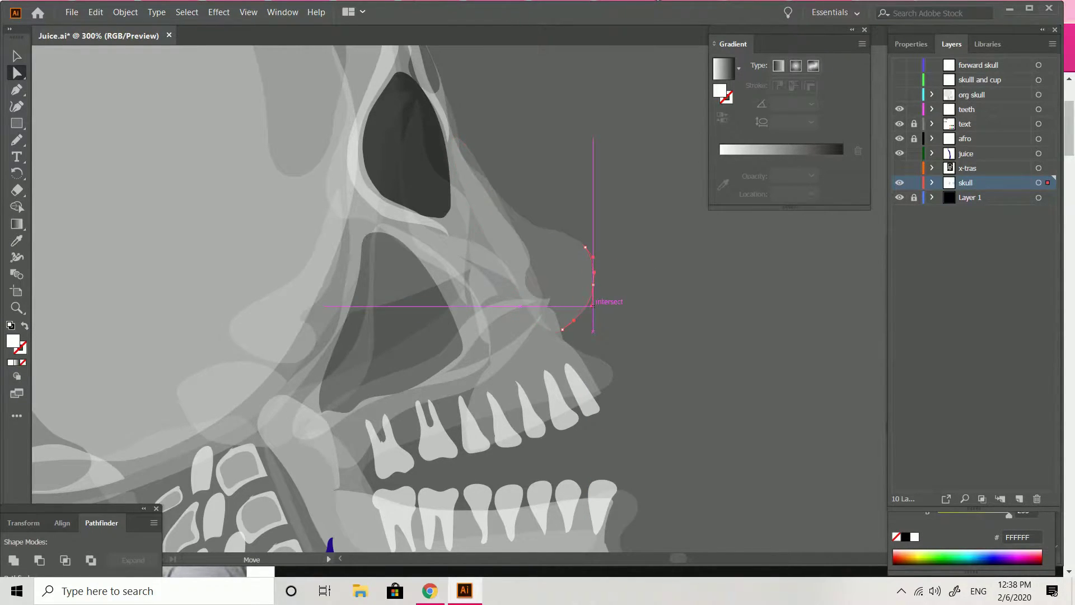
Compare the whole skull's new nose with the side-profile reference photo in Chrome, and return to Illustrator.
{"action": "key", "text": "ctrl+0"}
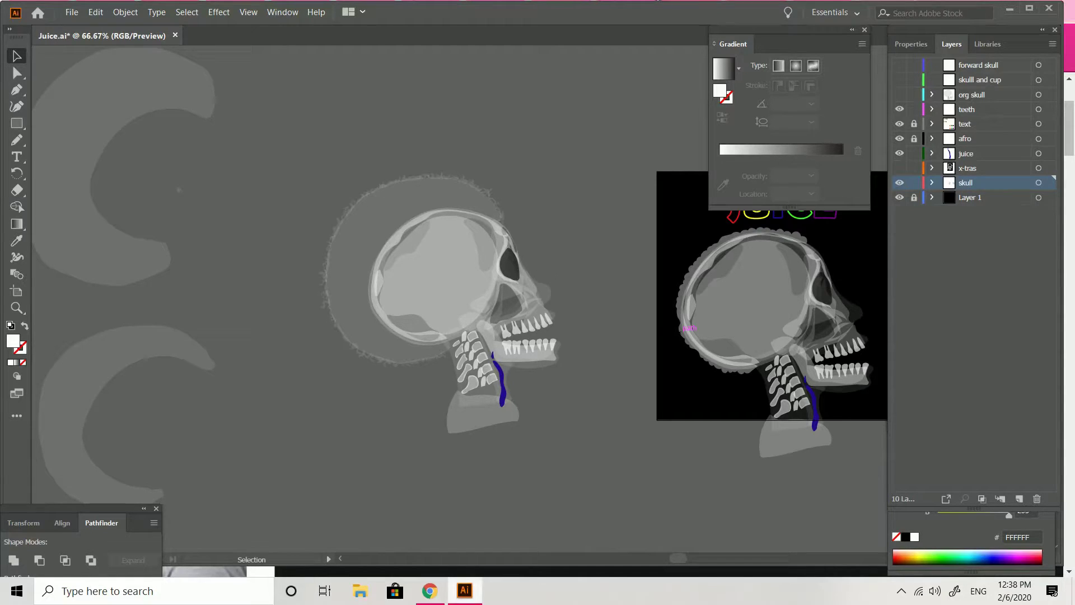
{"action": "left_click", "coordinate": [429, 591]}
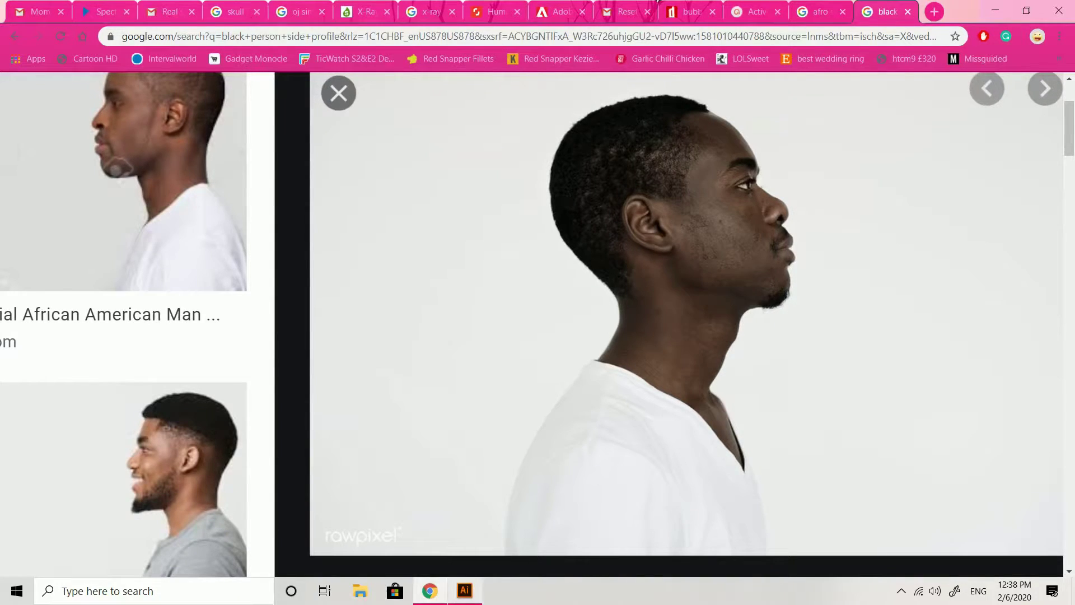
{"action": "mouse_move", "coordinate": [455, 592]}
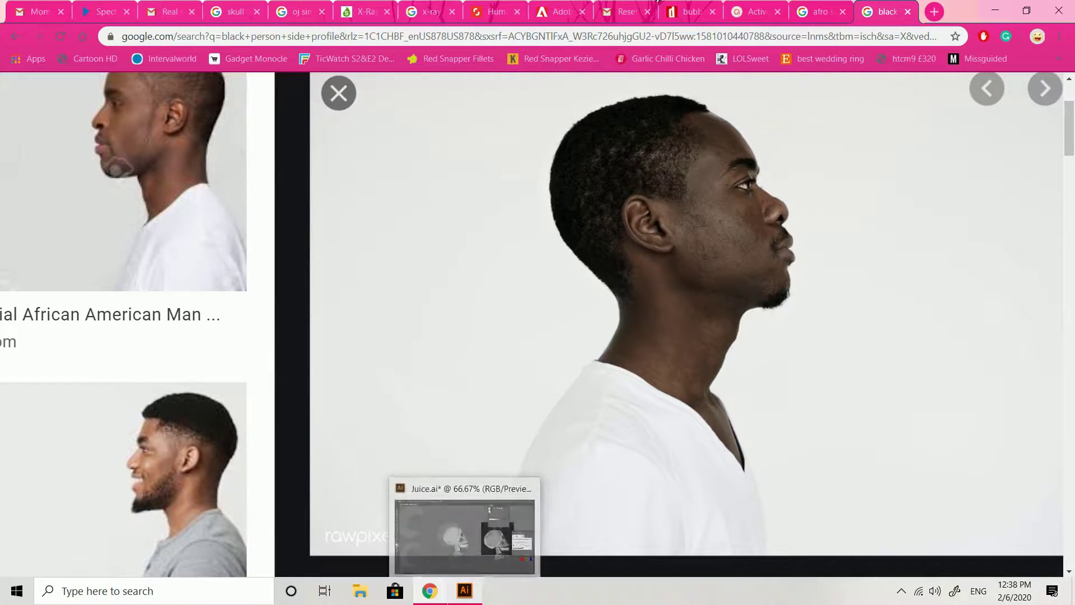
{"action": "left_click", "coordinate": [455, 593]}
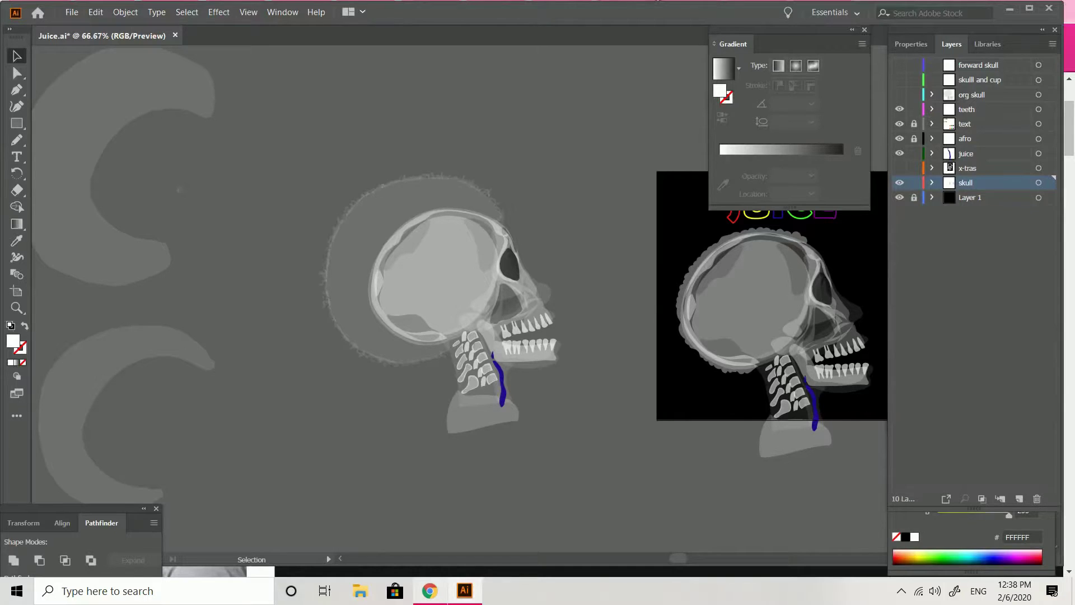
Draw a thin closed shape along the nose bridge with the Pencil tool and give it the nose's fill using the Eyedropper.
{"action": "key", "text": "ctrl+equal"}
{"action": "key", "text": "ctrl+equal"}
{"action": "key", "text": "ctrl+equal"}
{"action": "key", "text": "ctrl+equal"}
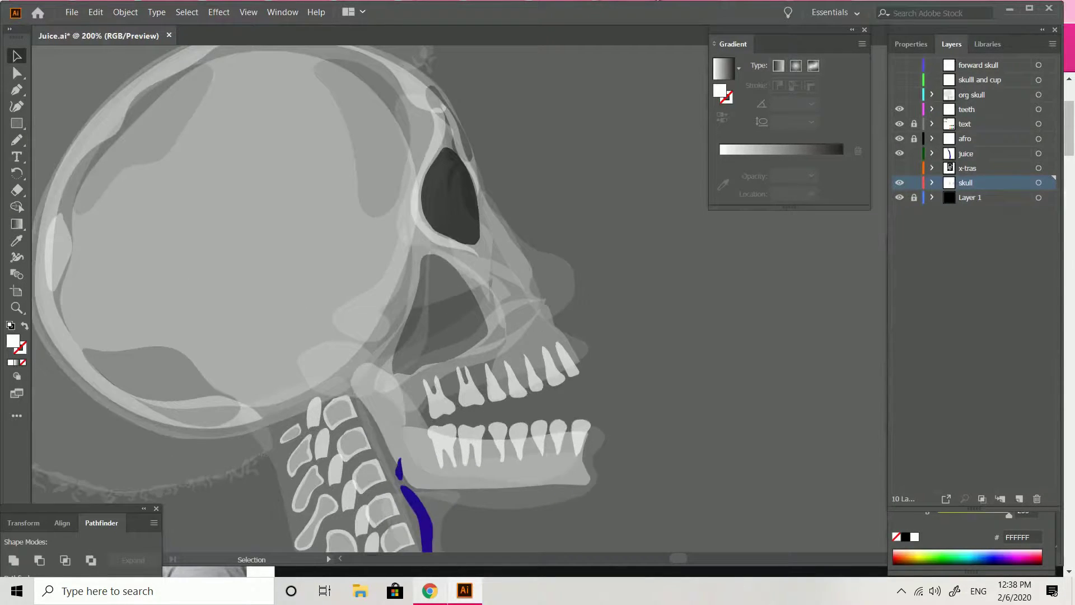
{"action": "key", "text": "n"}
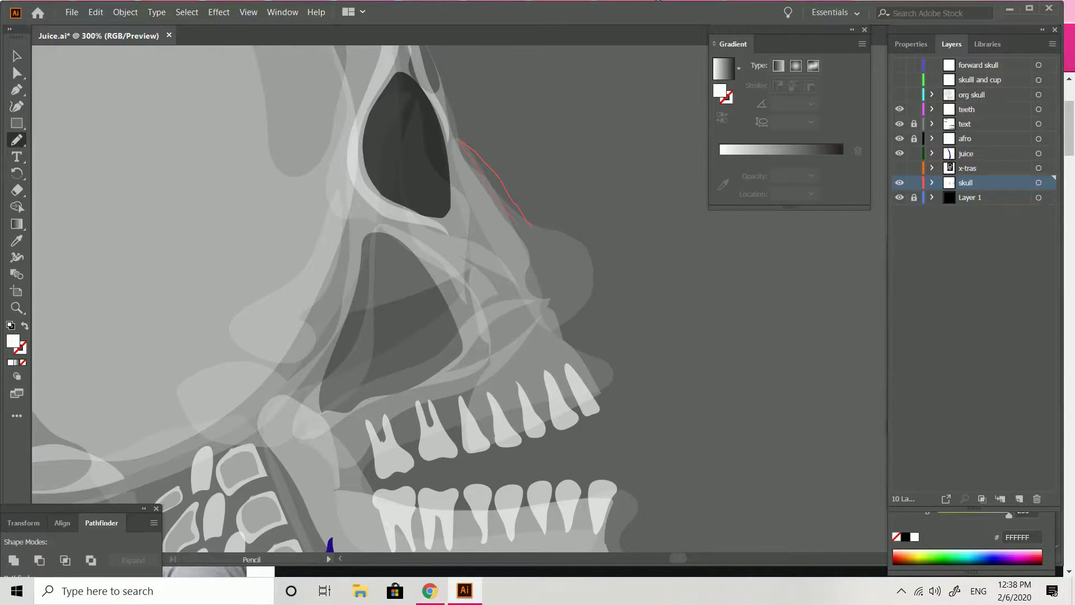
{"action": "left_click_drag", "start_coordinate": [530, 224], "coordinate": [530, 224]}
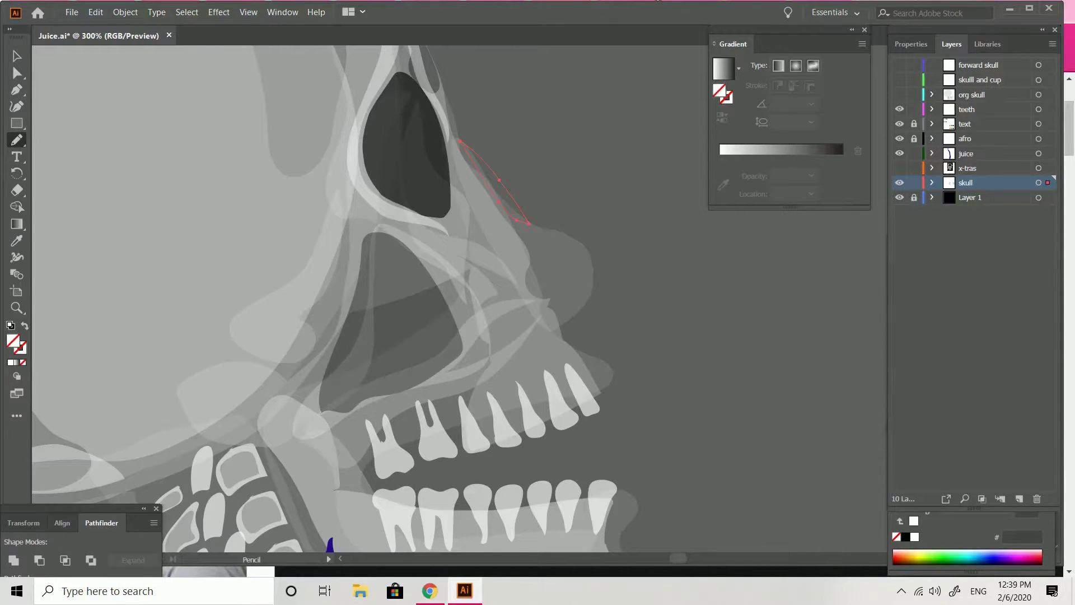
{"action": "left_click", "coordinate": [17, 241]}
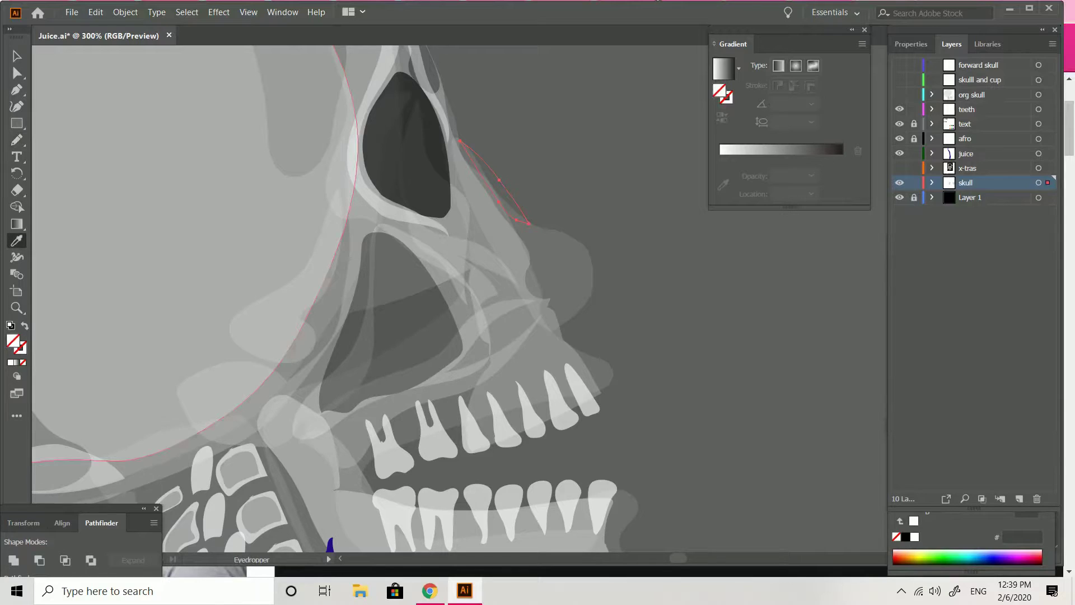
{"action": "left_click", "coordinate": [562, 268]}
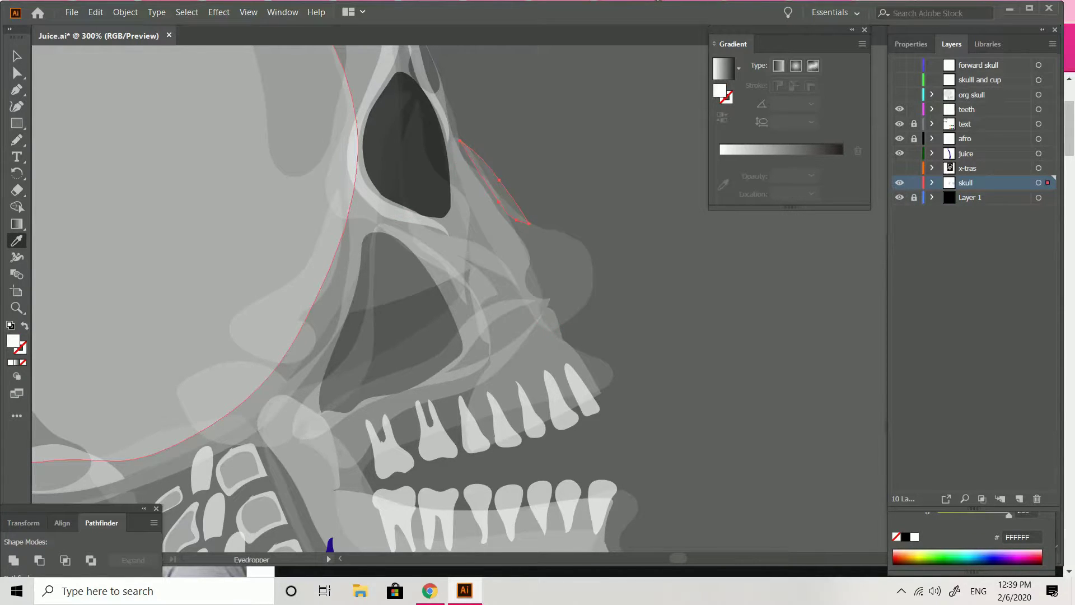
{"action": "key", "text": "v"}
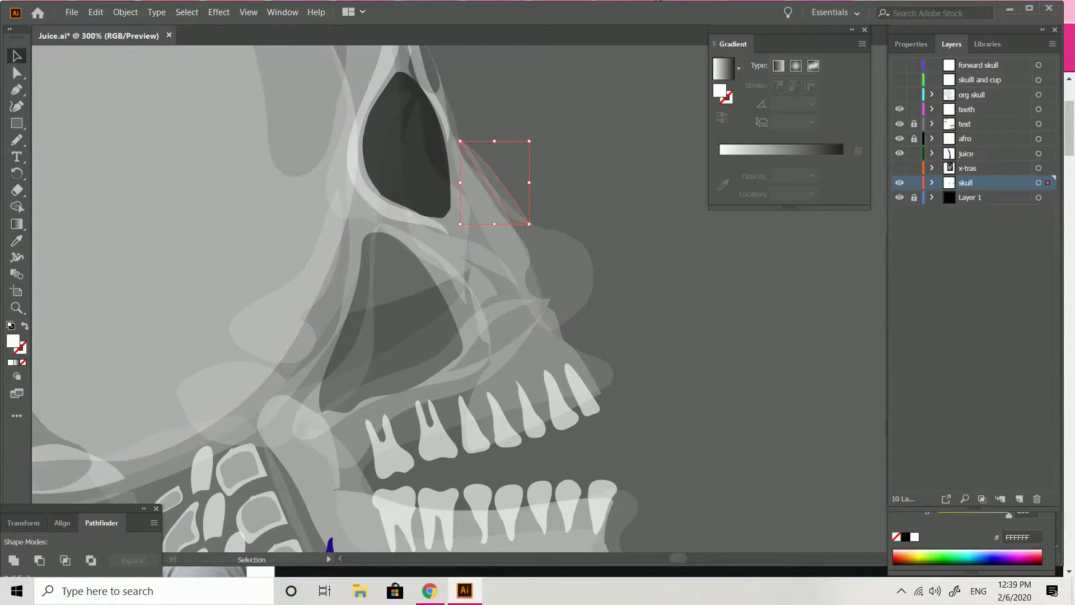
{"action": "left_click", "coordinate": [593, 185]}
Select the thin bridge shape together with the nose and unite them into one shape.
{"action": "left_click", "coordinate": [496, 185]}
{"action": "left_click", "coordinate": [562, 262], "text": "shift"}
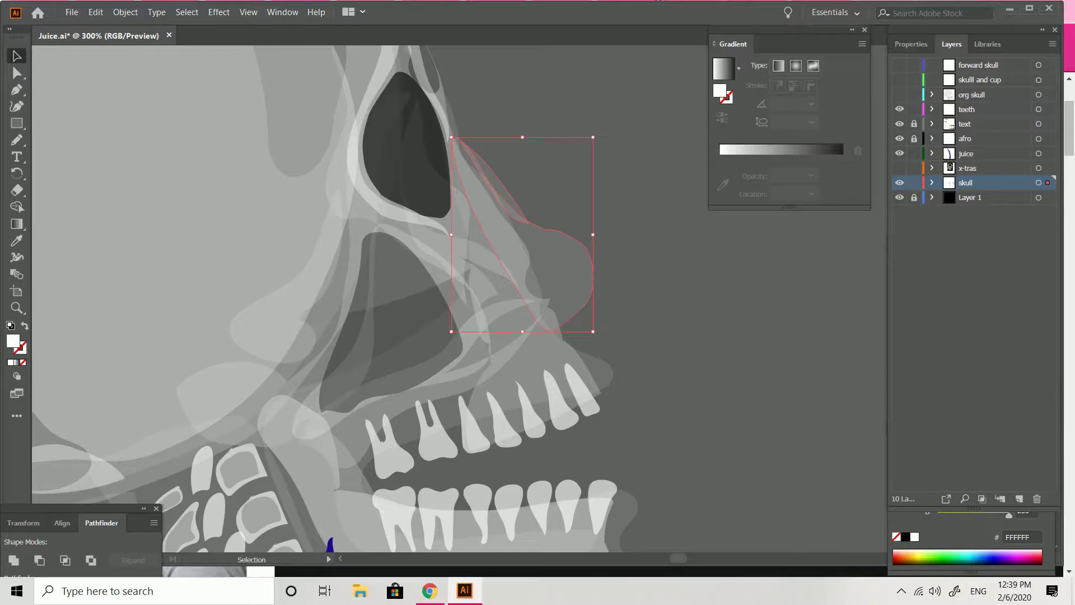
{"action": "left_click", "coordinate": [911, 44]}
Smooth the united nose's bridge dip by moving its anchor to about X -2.31 in, Y 2.07 in and adjusting the neighbouring anchors.
{"action": "left_click", "coordinate": [519, 196]}
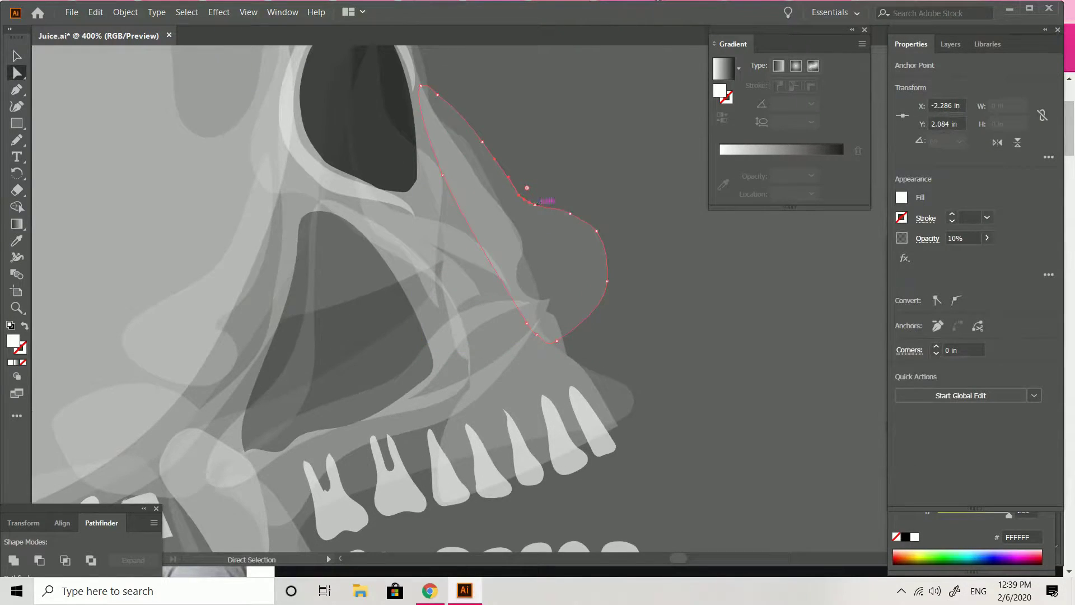
{"action": "left_click", "coordinate": [535, 205]}
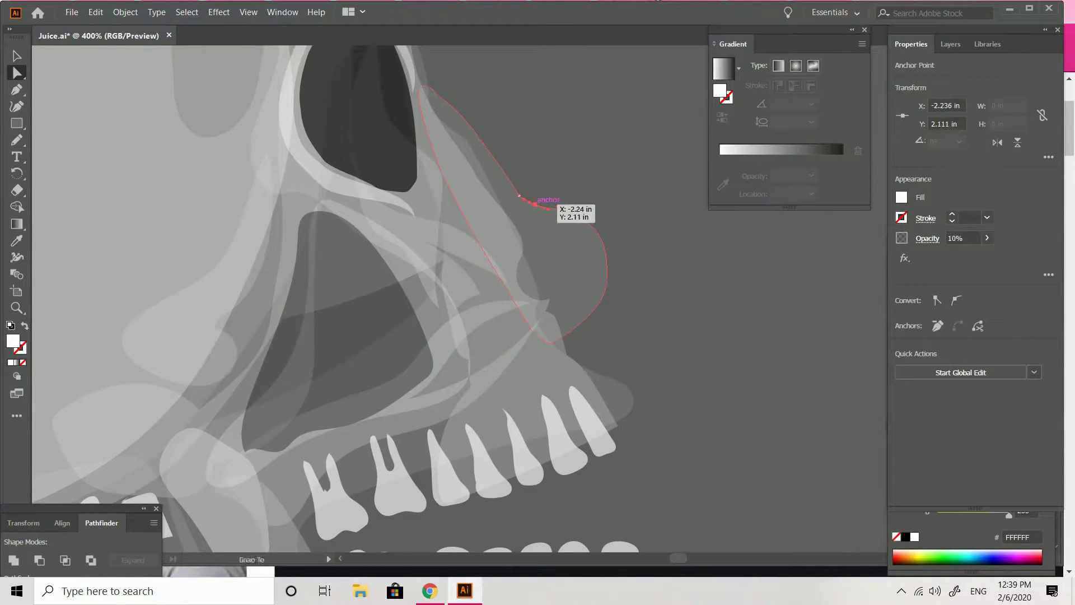
{"action": "left_click_drag", "start_coordinate": [535, 204], "coordinate": [542, 206]}
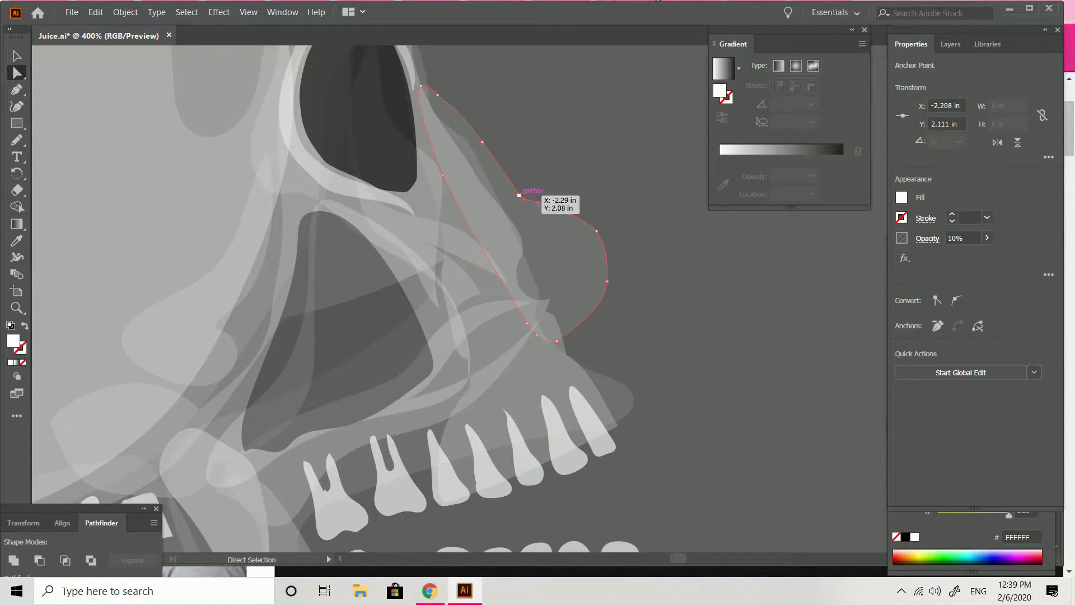
{"action": "left_click", "coordinate": [520, 196]}
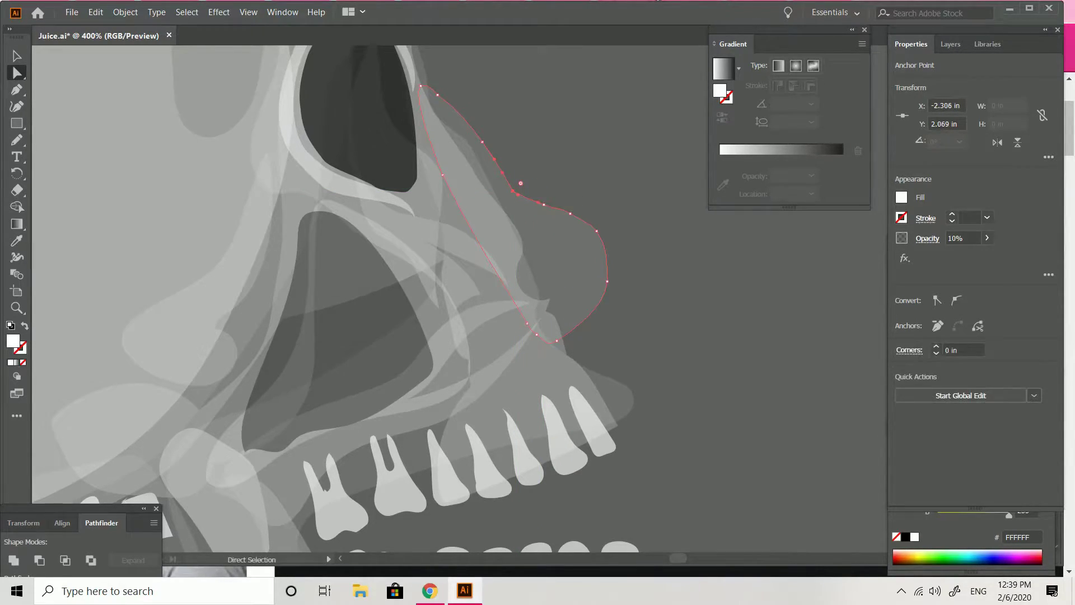
{"action": "left_click", "coordinate": [570, 213]}
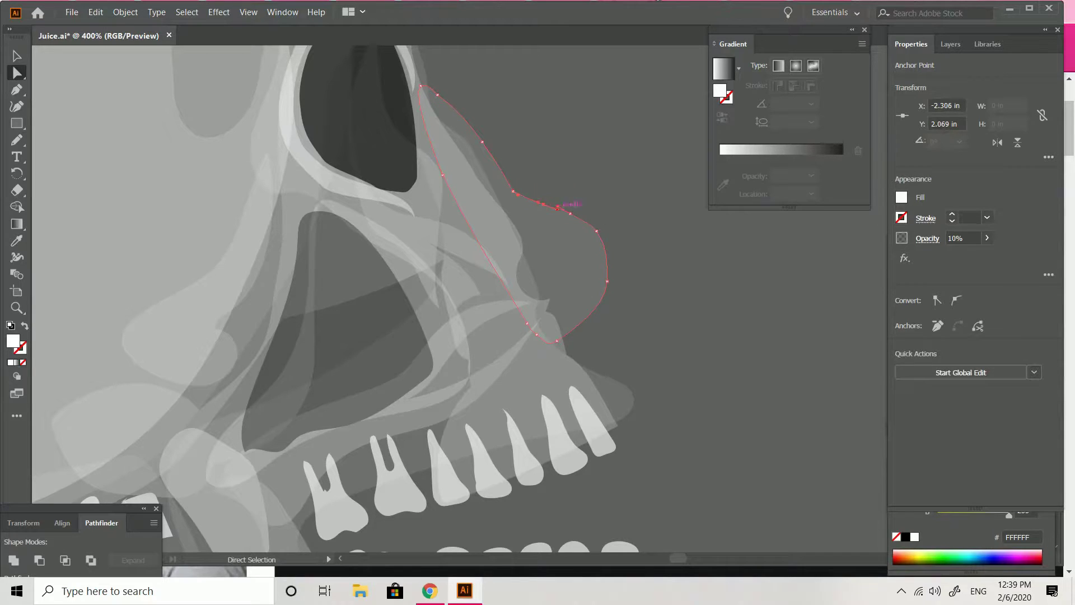
{"action": "left_click_drag", "start_coordinate": [558, 208], "coordinate": [559, 208]}
{"action": "key", "text": "v"}
{"action": "left_click", "coordinate": [607, 193]}
{"action": "left_click", "coordinate": [570, 238]}
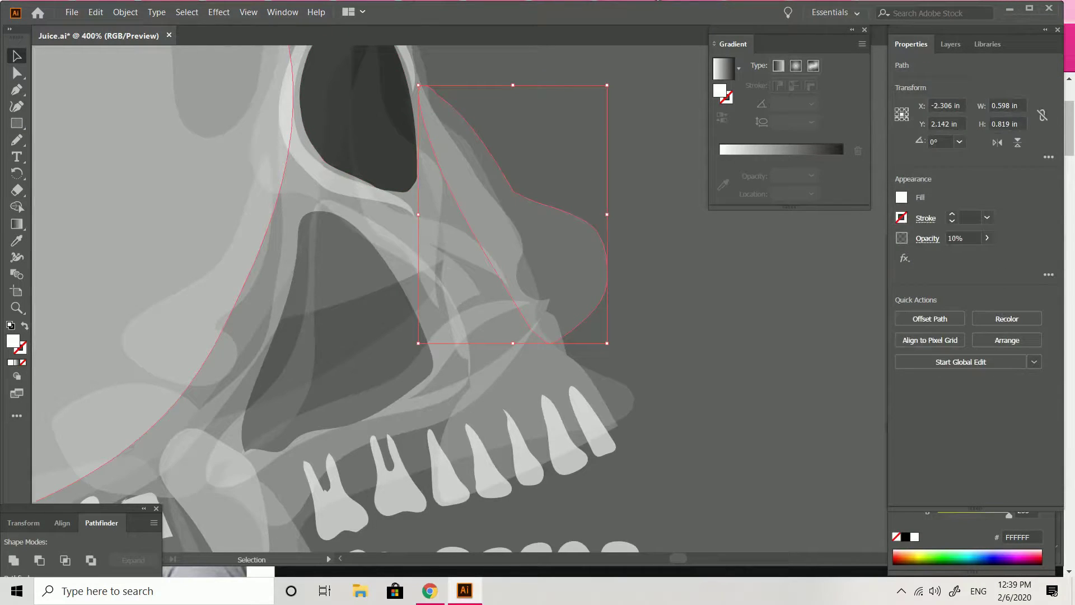
Move the nose's two topmost anchors to about X -2.611 in, Y 1.736 in and X -2.569 in, Y 1.764 in, and deselect the shape.
{"action": "left_click", "coordinate": [17, 73]}
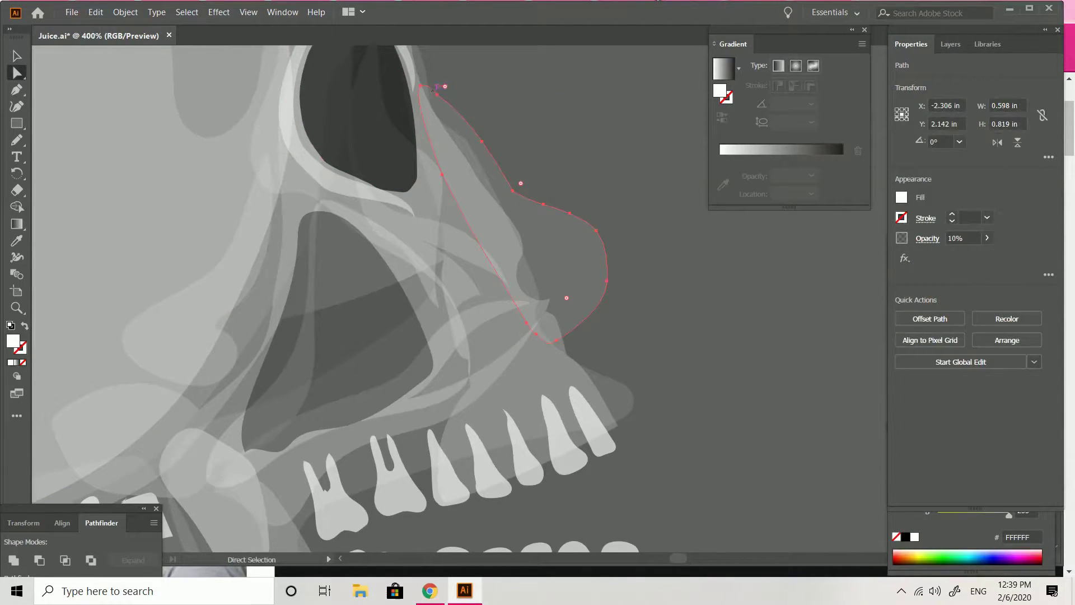
{"action": "left_click_drag", "start_coordinate": [422, 86], "coordinate": [417, 85]}
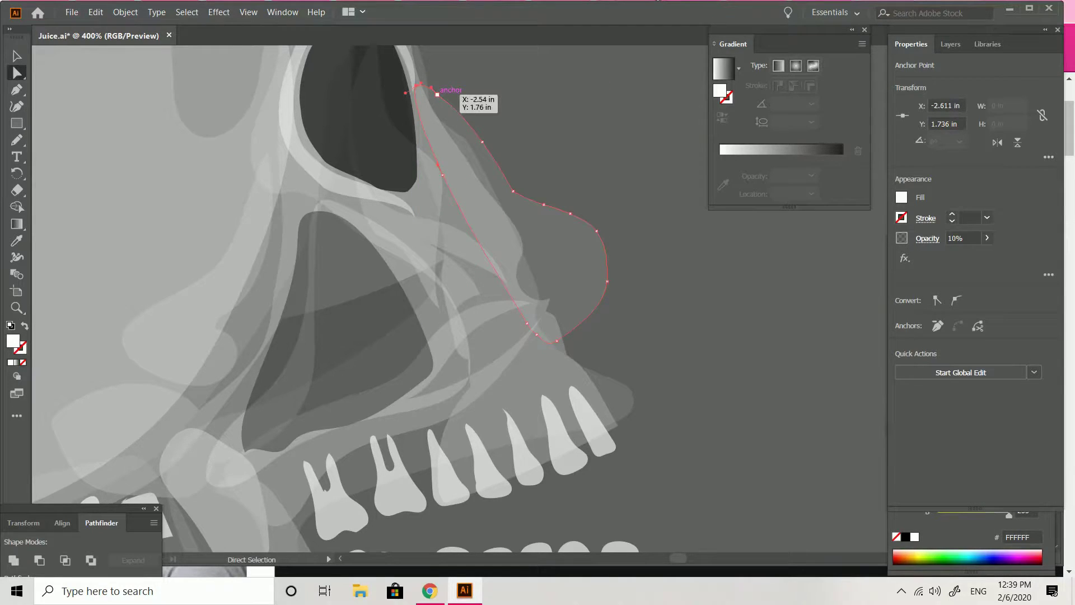
{"action": "left_click", "coordinate": [430, 92]}
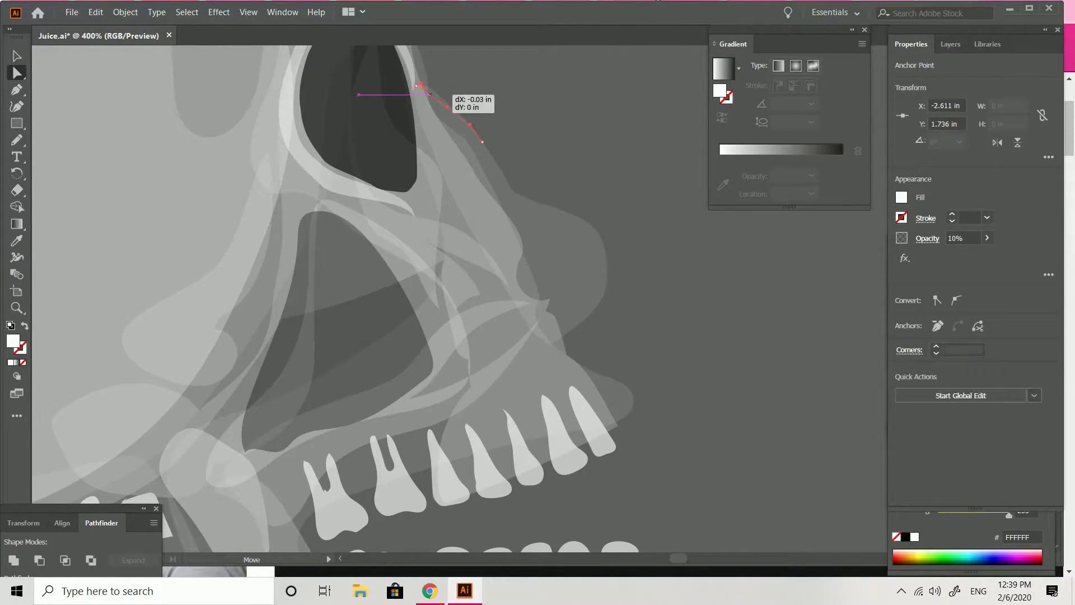
{"action": "key", "text": "v"}
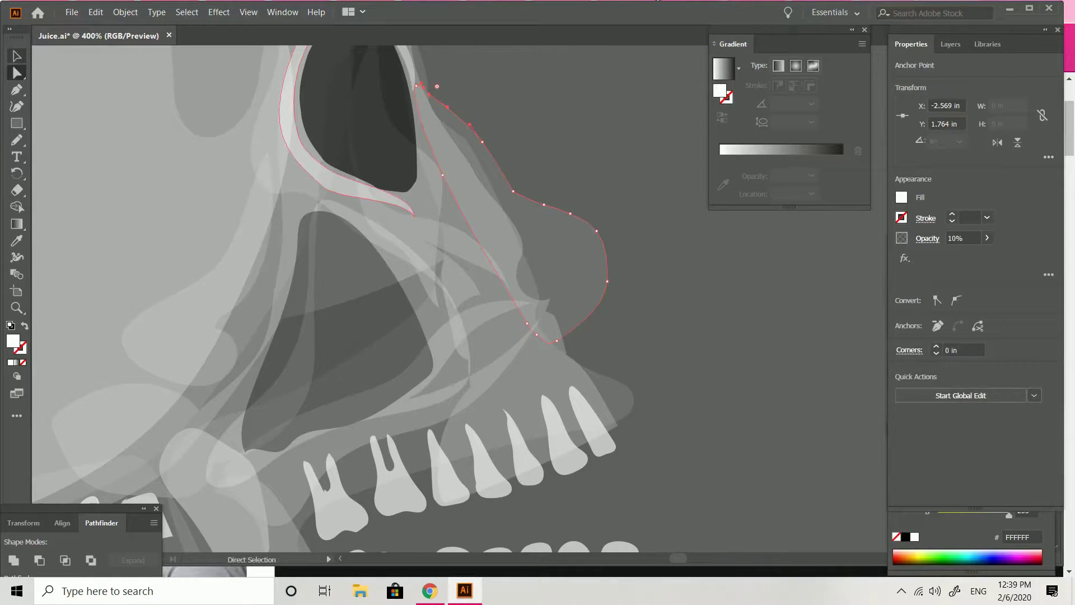
{"action": "left_click", "coordinate": [555, 165]}
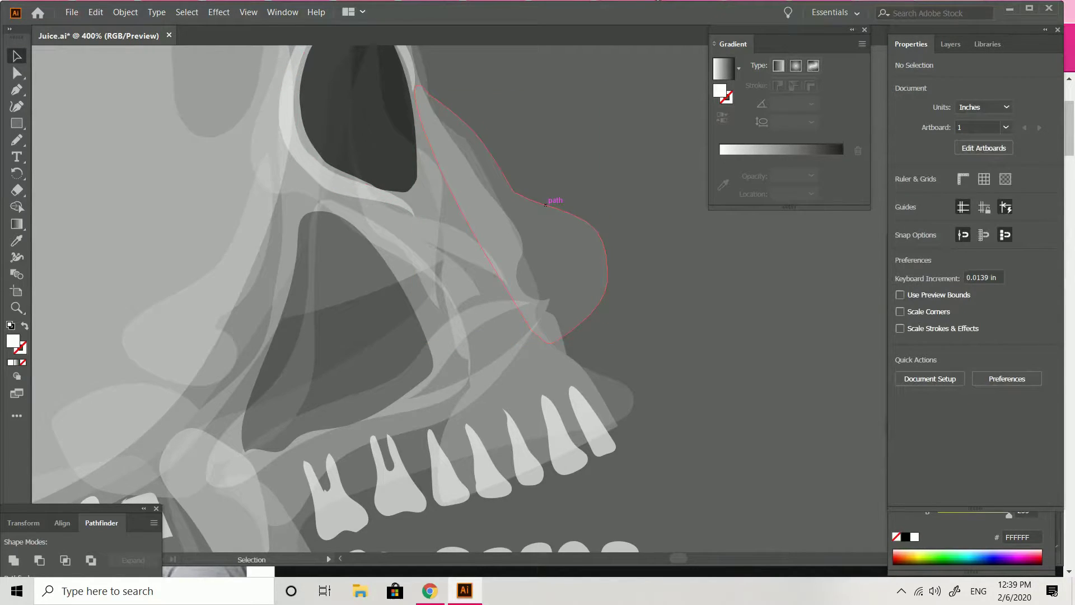
Save the illustration with the reshaped nose.
{"action": "scroll", "coordinate": [546, 204], "scroll_direction": "down", "scroll_amount": 4}
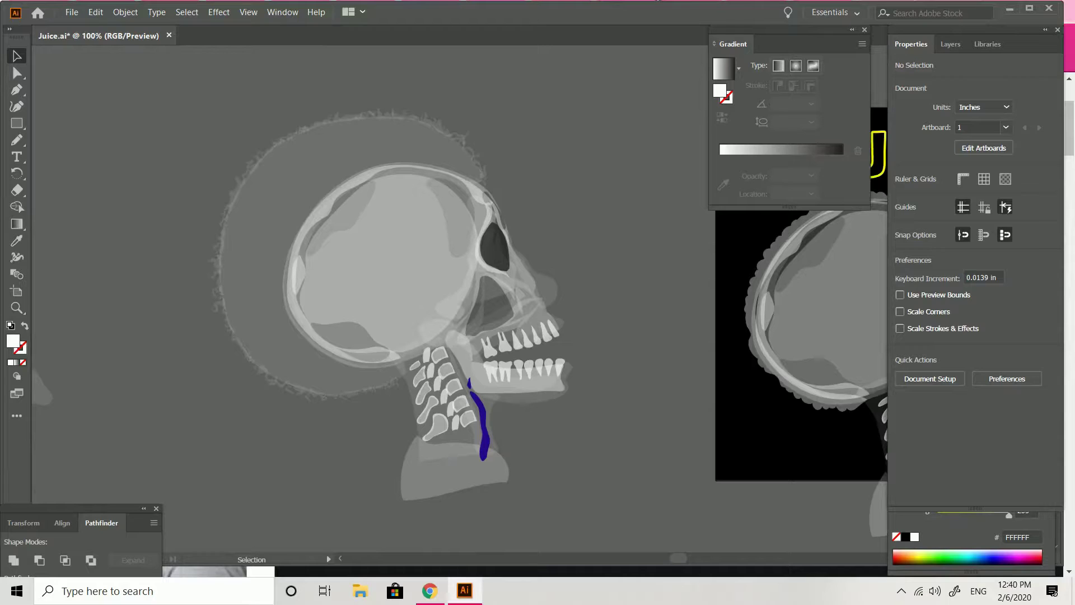
{"action": "key", "text": "ctrl+s"}
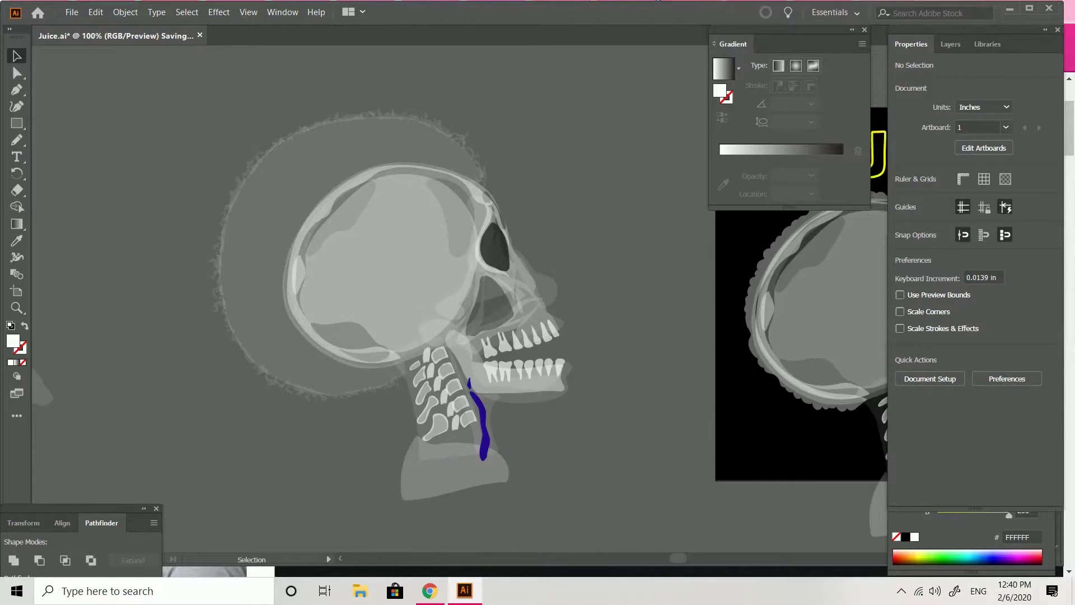
{"action": "key", "text": "ctrl+minus"}
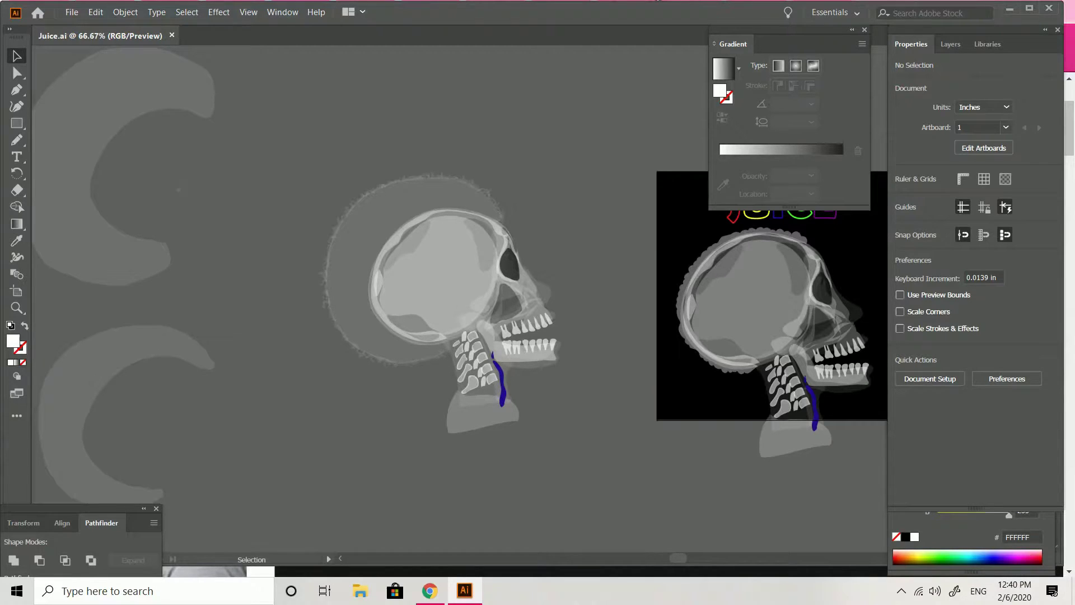
Smooth the underside of the nose by adjusting its lowest anchor to about X -2.153 in, Y 2.528 in.
{"action": "key", "text": "ctrl+plus"}
{"action": "key", "text": "ctrl+plus"}
{"action": "key", "text": "ctrl+plus"}
{"action": "key", "text": "ctrl+plus"}
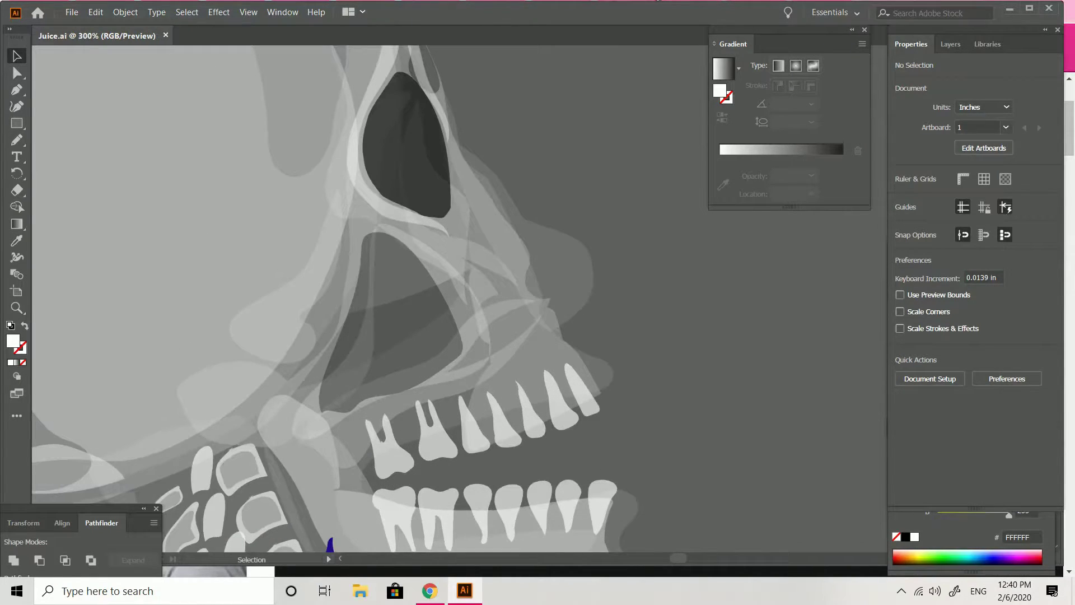
{"action": "left_click", "coordinate": [551, 261]}
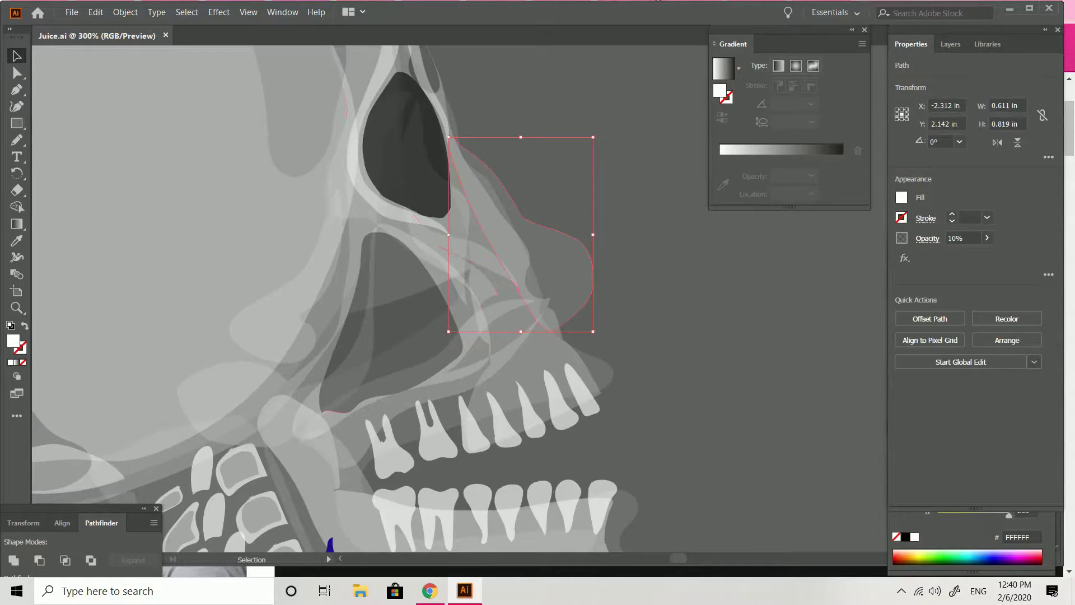
{"action": "left_click", "coordinate": [16, 73]}
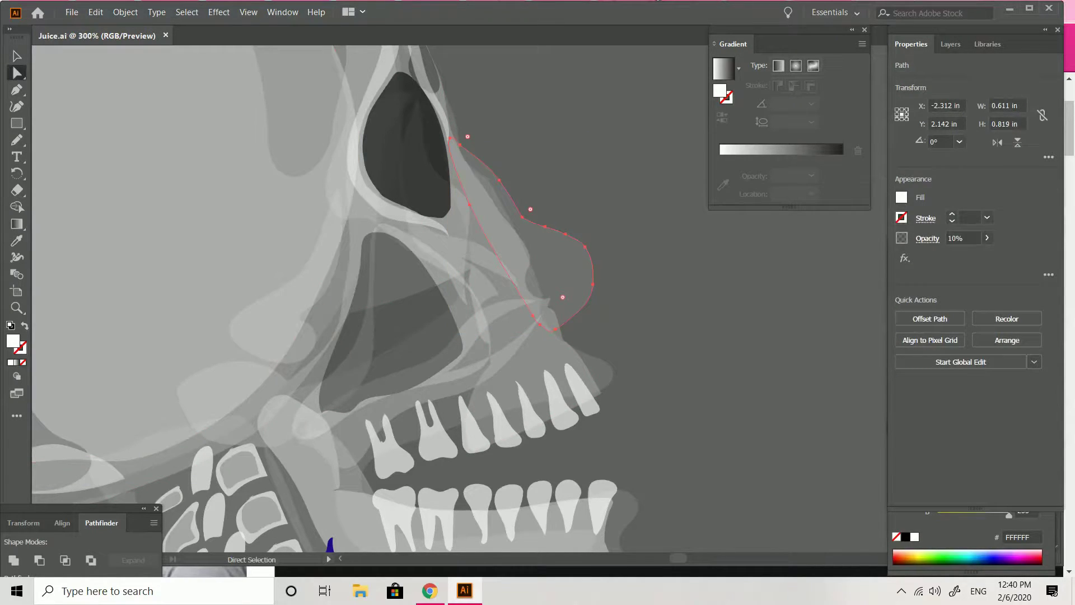
{"action": "left_click_drag", "start_coordinate": [533, 316], "coordinate": [559, 327]}
{"action": "left_click_drag", "start_coordinate": [559, 326], "coordinate": [558, 326]}
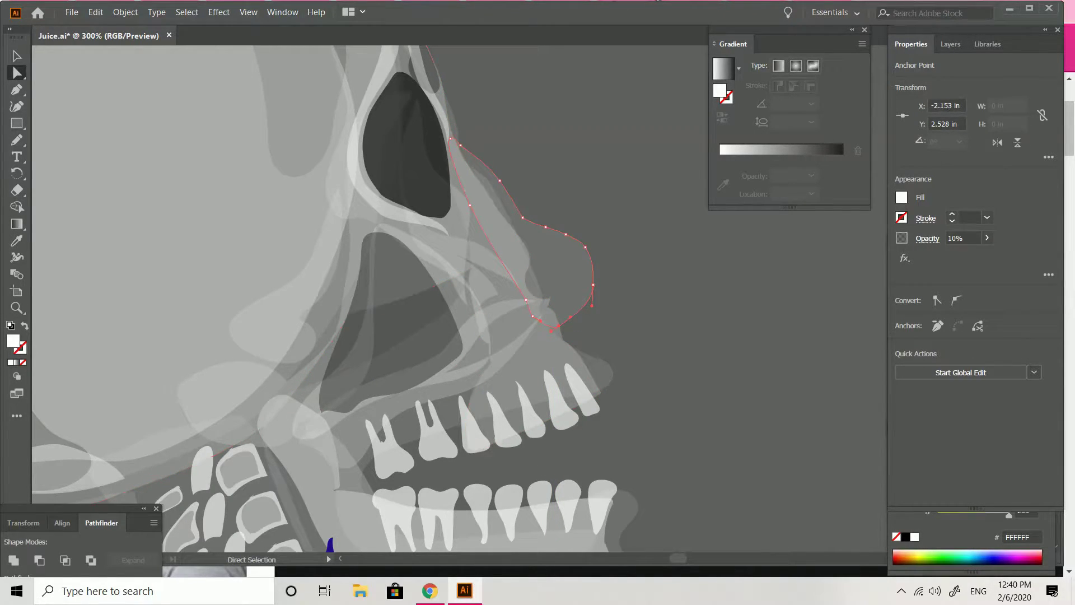
{"action": "key", "text": "ctrl+shift+a"}
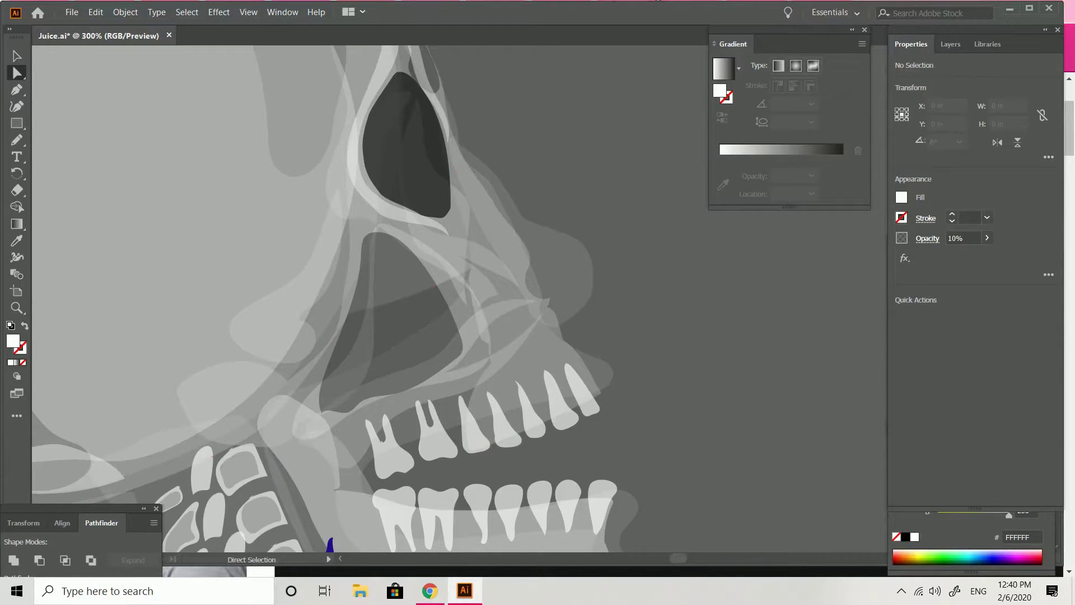
{"action": "left_click", "coordinate": [463, 140]}
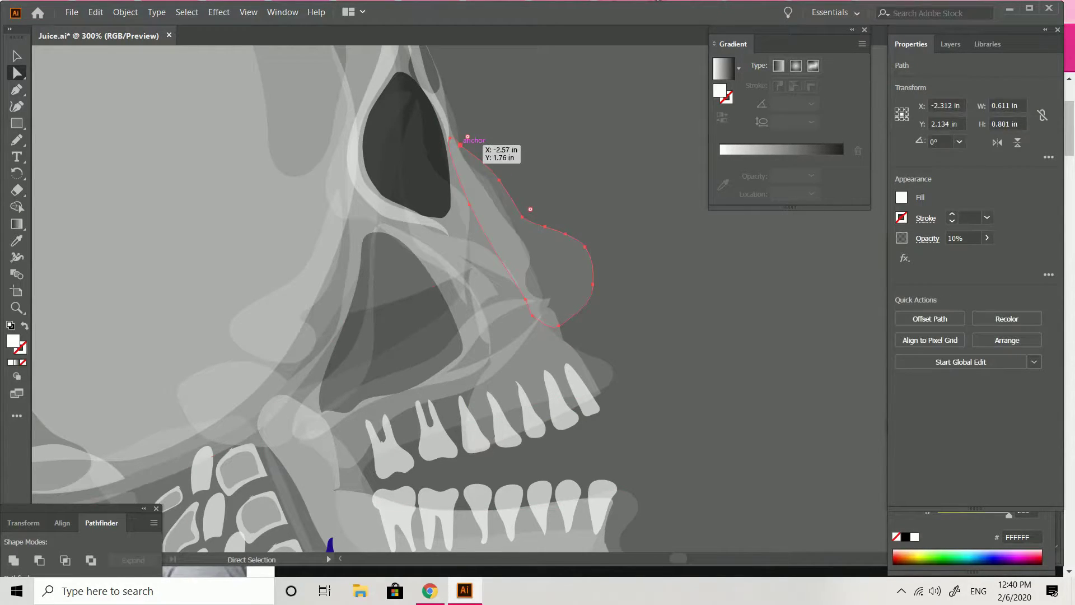
{"action": "key", "text": "Up"}
{"action": "key", "text": "Up"}
{"action": "key", "text": "Up"}
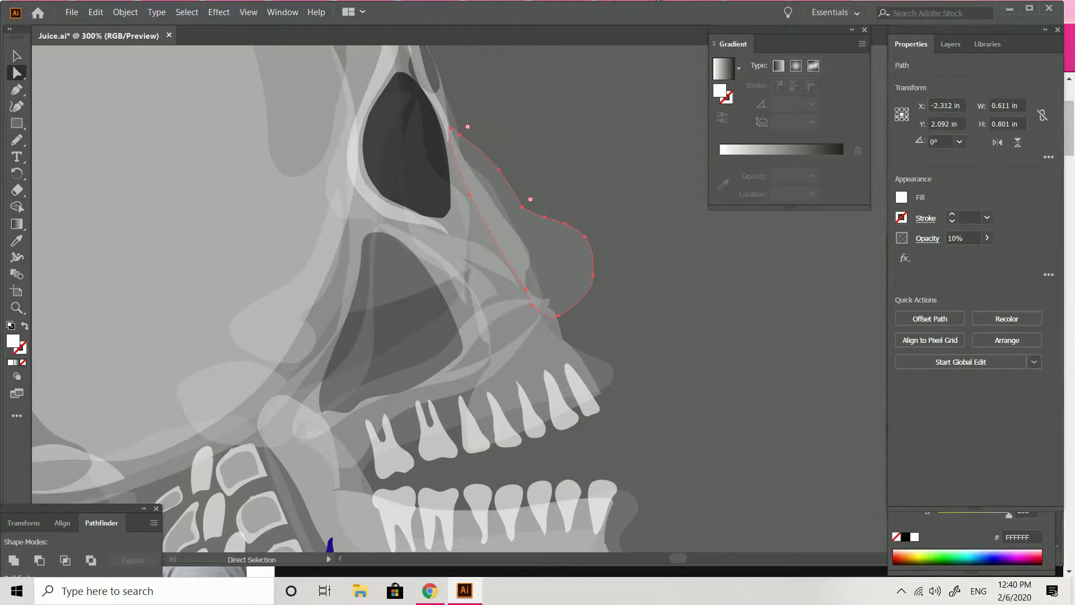
{"action": "key", "text": "ctrl+z"}
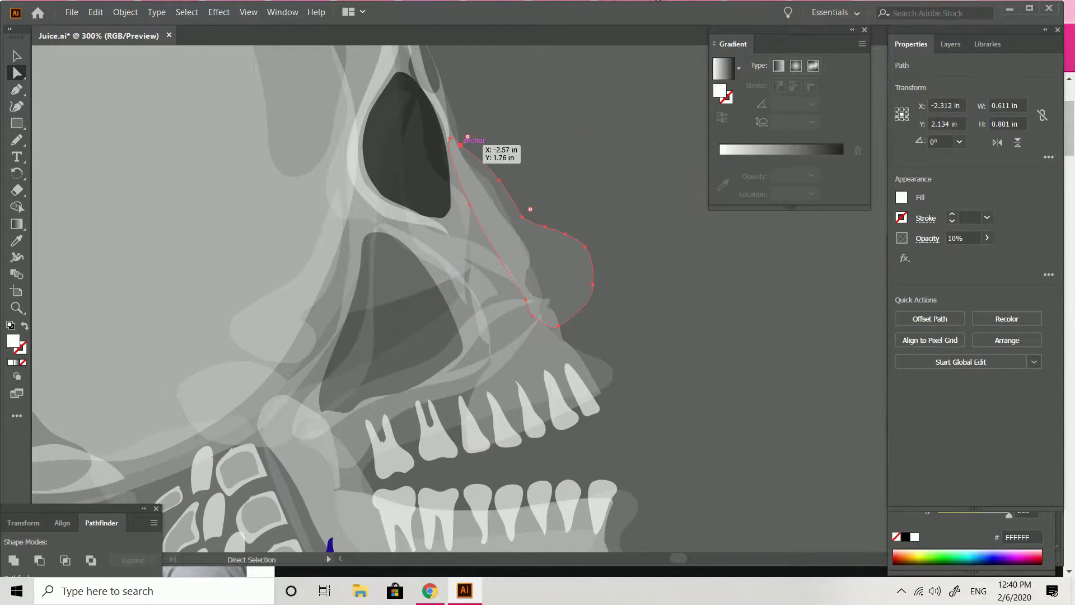
Move the upper bridge anchor of the nose to about X -2.583 in, Y 1.722 in, and deselect the shape.
{"action": "left_click_drag", "start_coordinate": [461, 145], "coordinate": [455, 135]}
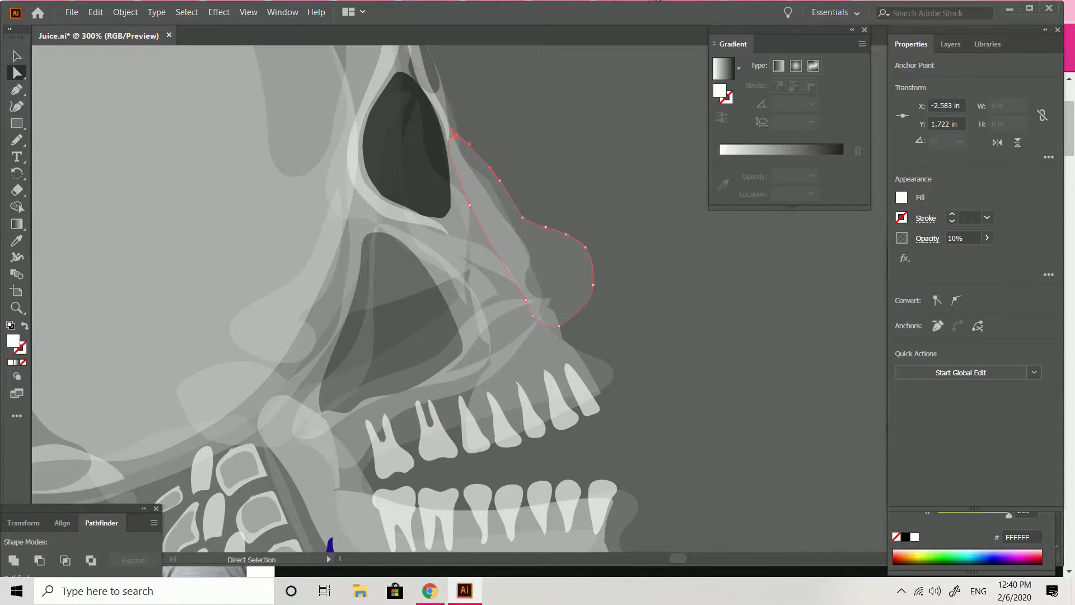
{"action": "key", "text": "v"}
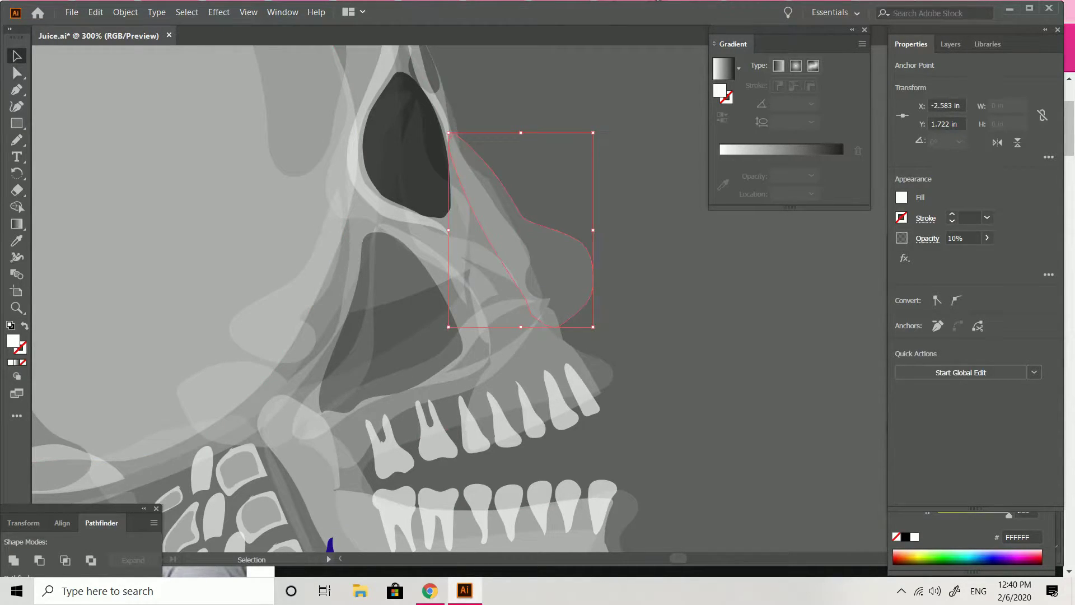
{"action": "key", "text": "ctrl+shift+a"}
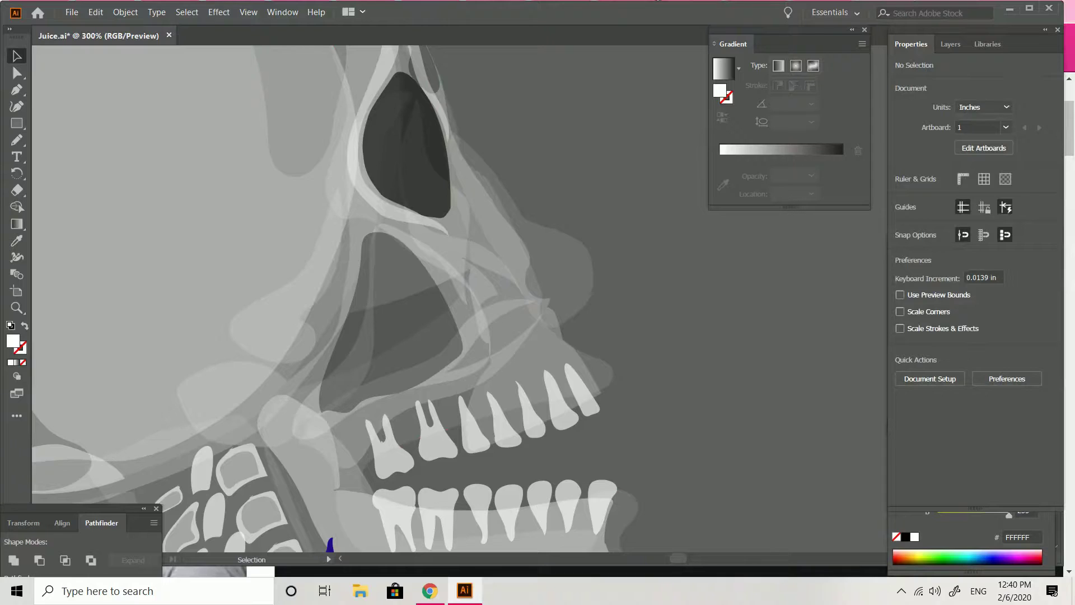
{"action": "key", "text": "ctrl+1"}
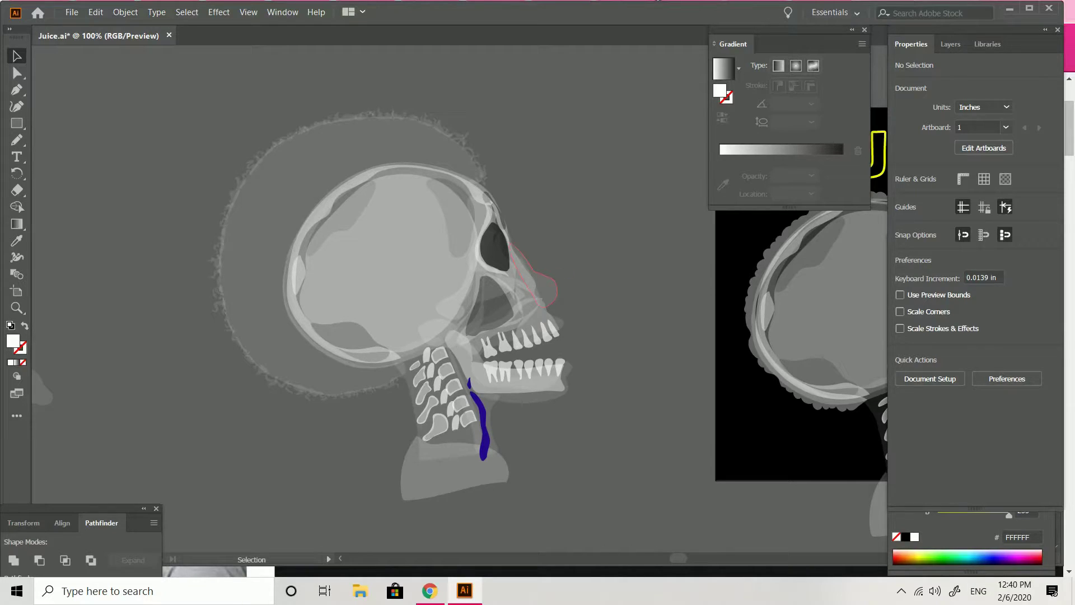
{"action": "left_click", "coordinate": [557, 286]}
{"action": "left_click_drag", "start_coordinate": [558, 275], "coordinate": [559, 274]}
{"action": "key", "text": "ctrl+shift+a"}
{"action": "key", "text": "ctrl+z"}
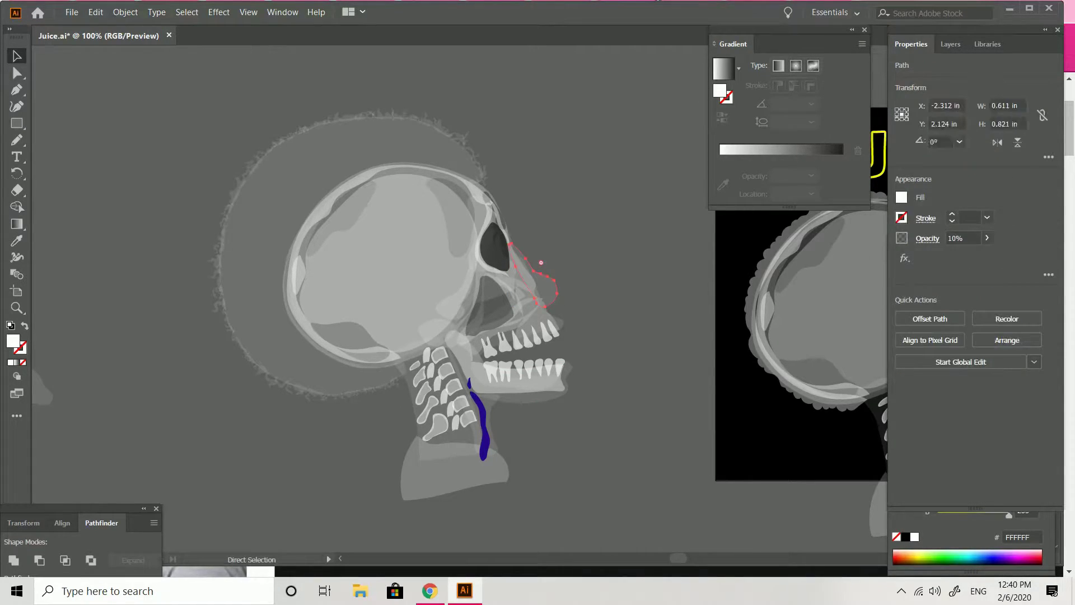
{"action": "key", "text": "ctrl+shift+a"}
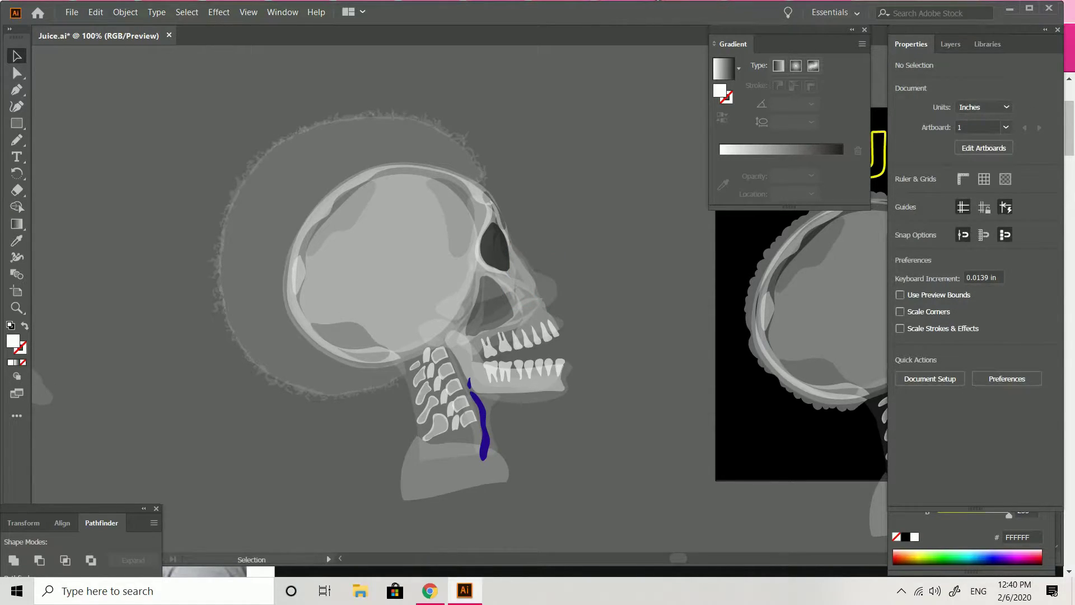
Save the latest changes to Juice.ai.
{"action": "left_click", "coordinate": [548, 291]}
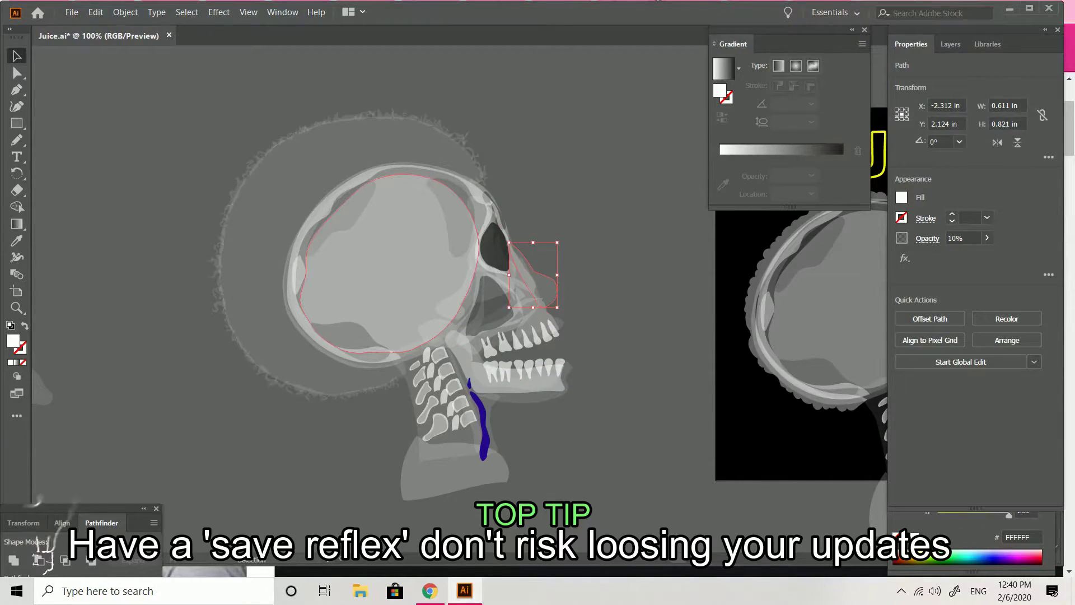
{"action": "left_click", "coordinate": [72, 12]}
{"action": "left_click", "coordinate": [91, 112]}
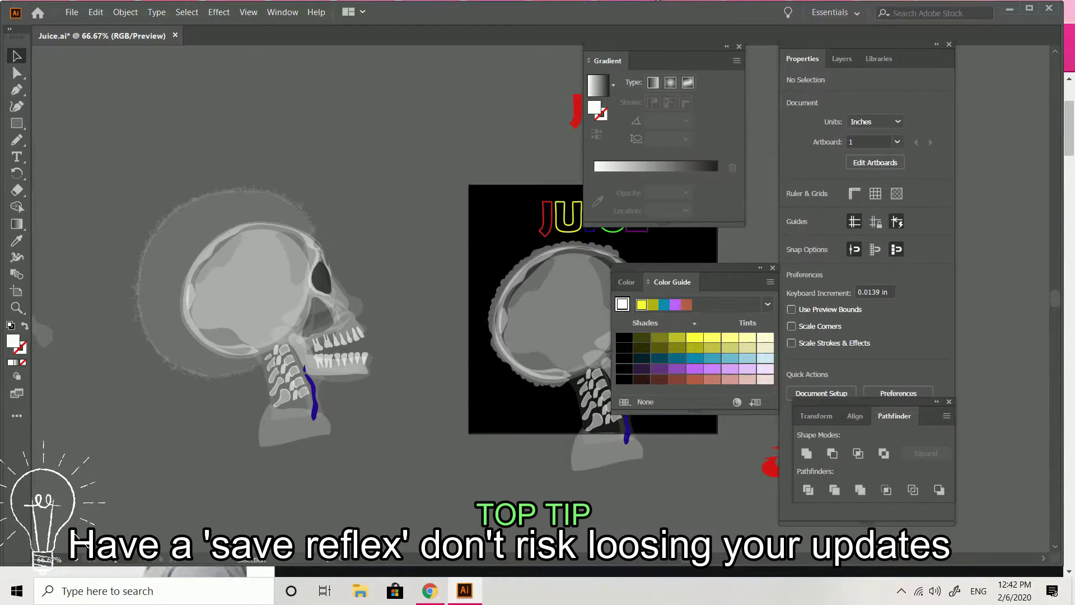
{"action": "left_click", "coordinate": [72, 12]}
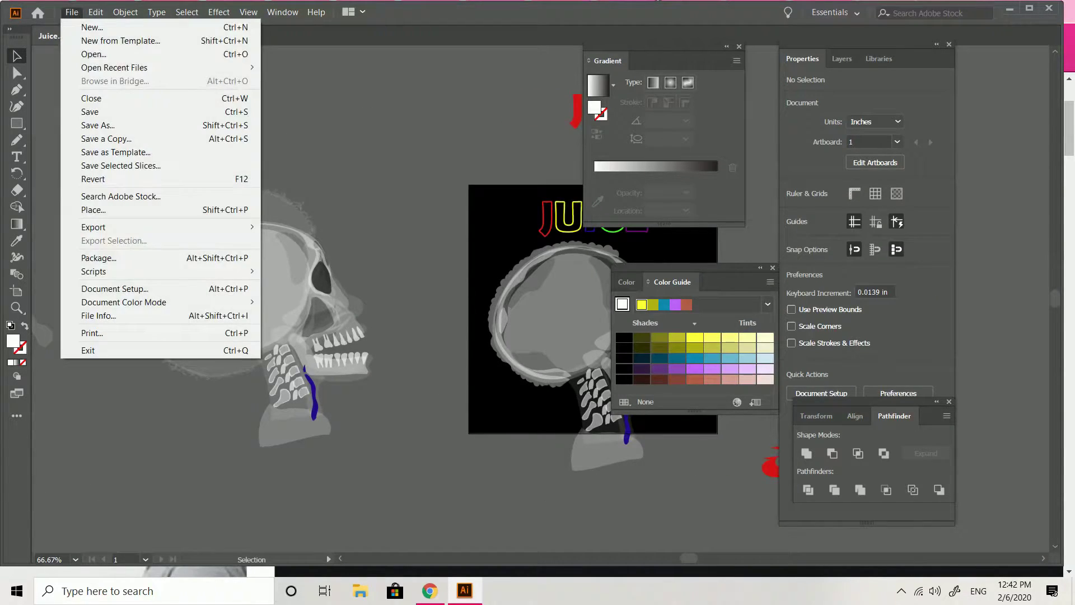
{"action": "key", "text": "Return"}
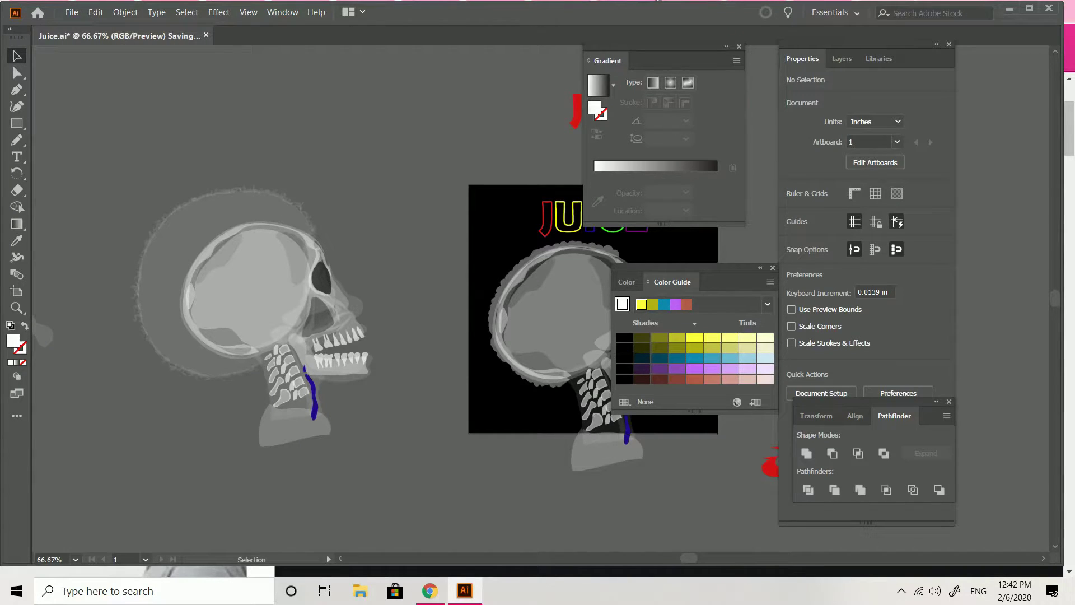
Lock the skull layer and unlock the afro layer.
{"action": "left_click", "coordinate": [842, 58]}
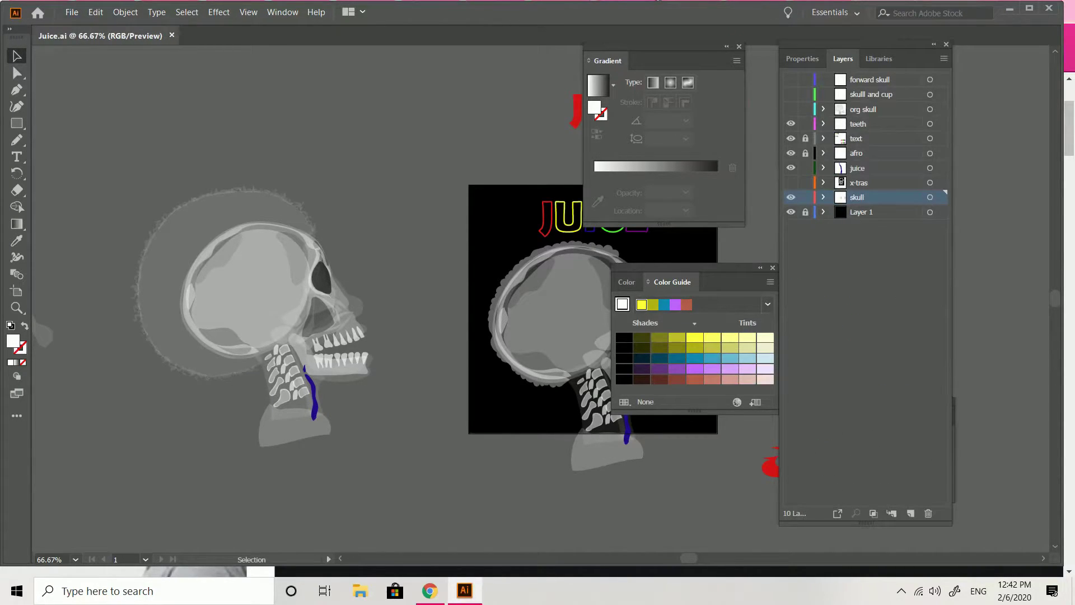
{"action": "left_click", "coordinate": [805, 197]}
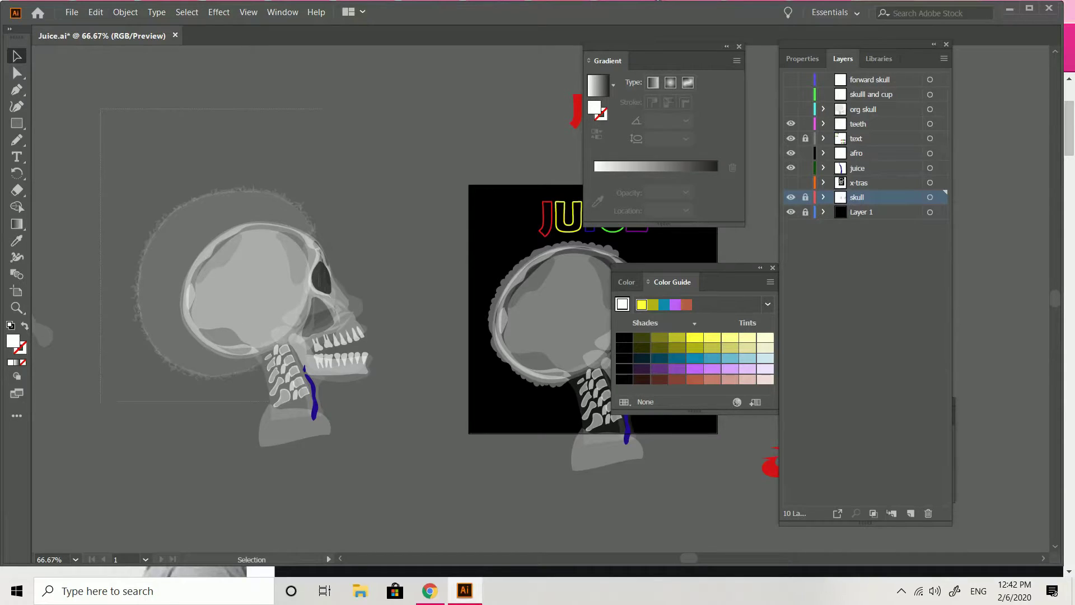
Copy all the afro outline pieces around the standalone skull and paste them onto the empty canvas above the artboard.
{"action": "left_click_drag", "start_coordinate": [101, 109], "coordinate": [376, 400]}
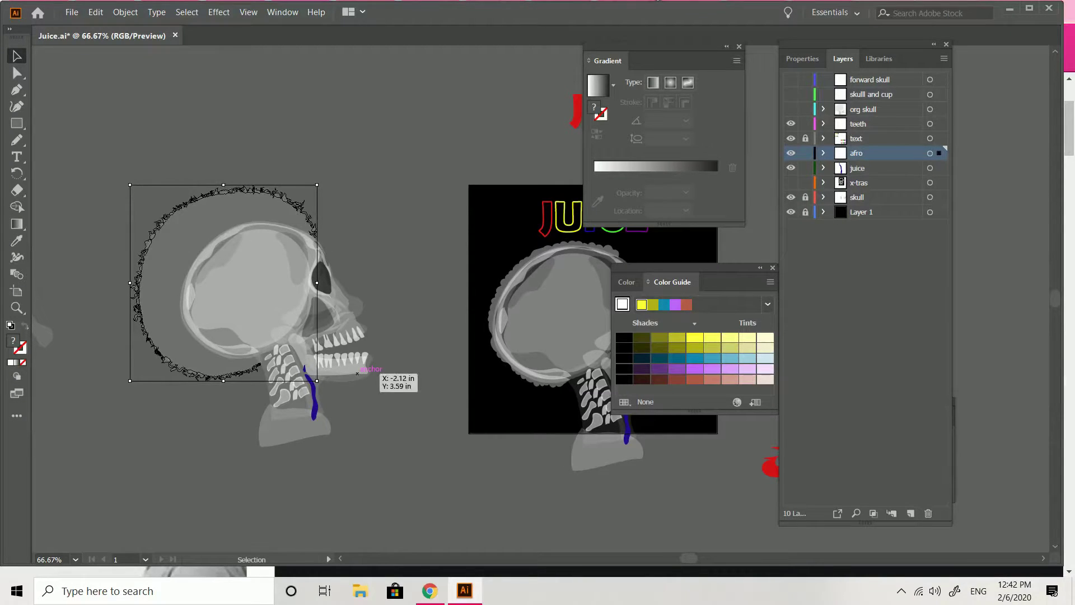
{"action": "scroll", "coordinate": [357, 373], "scroll_direction": "down", "scroll_amount": 5}
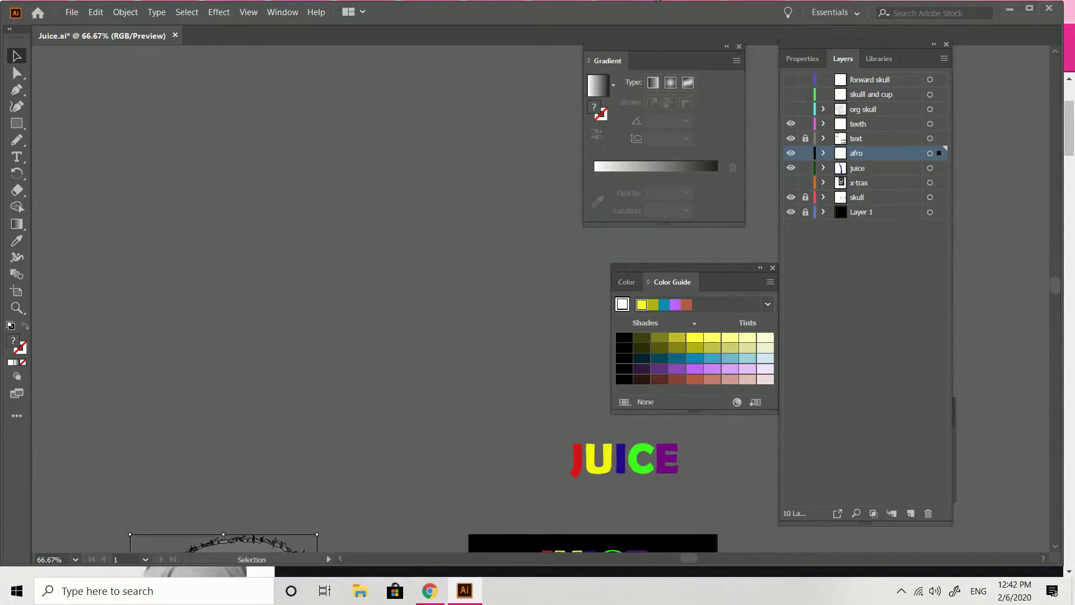
{"action": "left_click", "coordinate": [357, 373]}
{"action": "key", "text": "ctrl+v"}
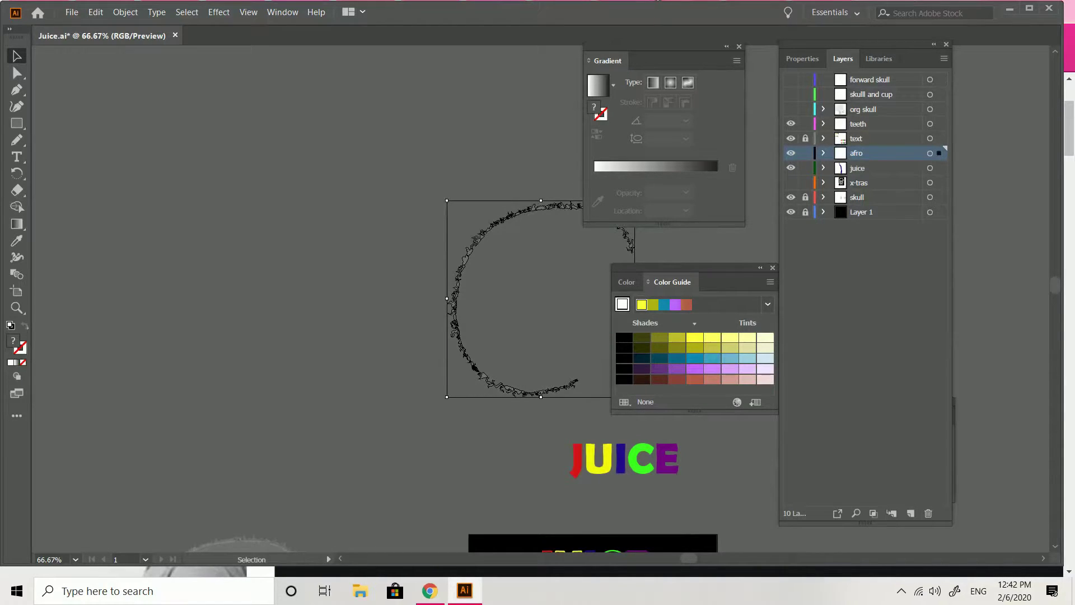
Group the pasted afro outline pieces and move the group to the empty canvas above the standalone skull.
{"action": "right_click", "coordinate": [467, 326]}
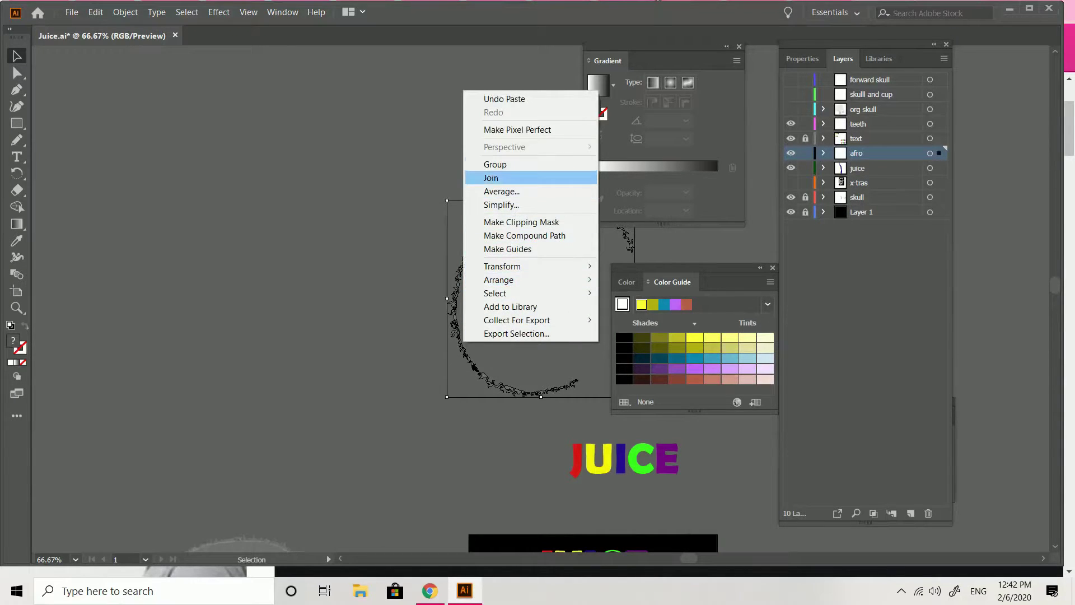
{"action": "left_click", "coordinate": [490, 177]}
{"action": "key", "text": "ctrl+shift+a"}
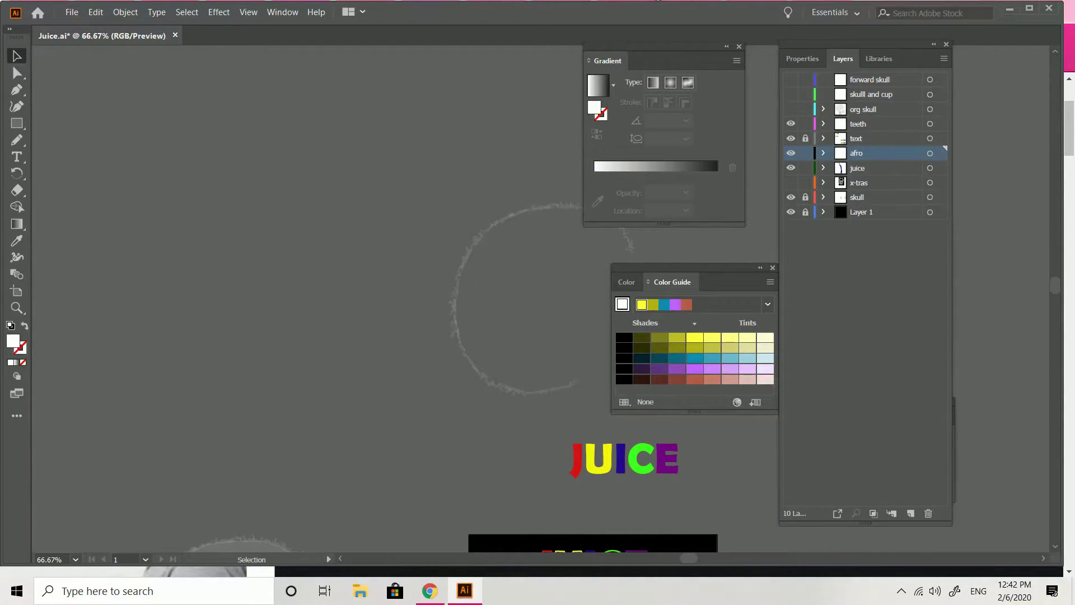
{"action": "left_click_drag", "start_coordinate": [546, 382], "coordinate": [303, 373]}
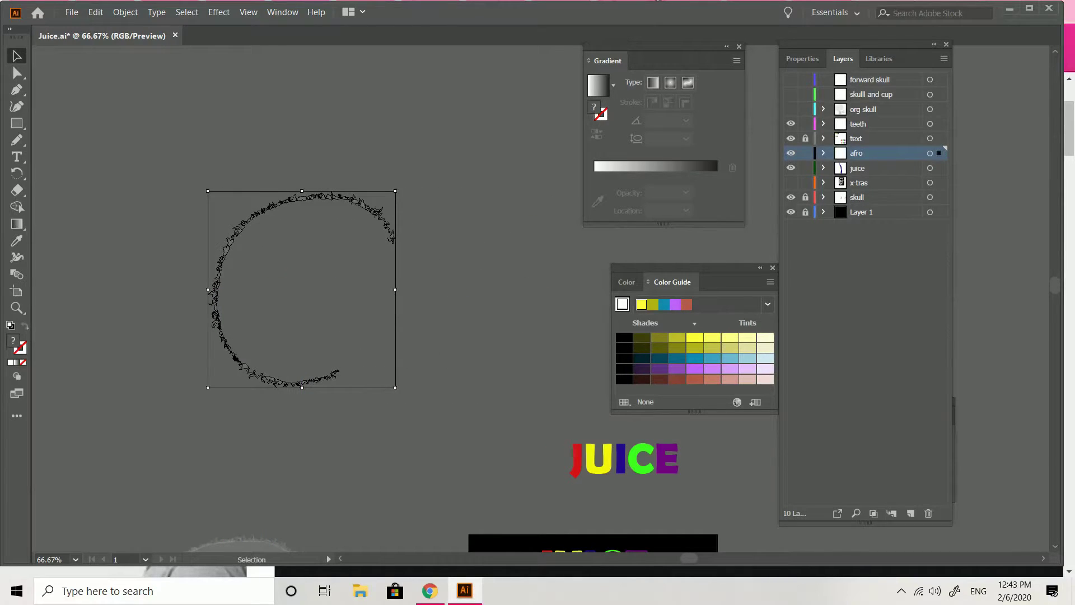
{"action": "scroll", "coordinate": [309, 328], "scroll_direction": "down", "scroll_amount": 6}
{"action": "scroll", "coordinate": [308, 327], "scroll_direction": "right", "scroll_amount": 3}
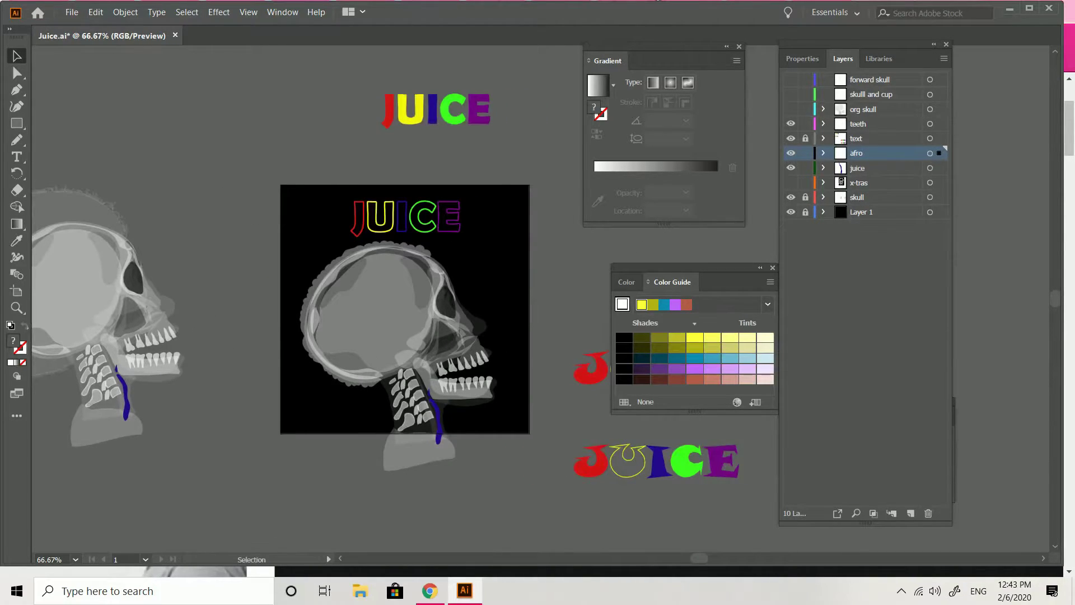
Copy the scalloped hair shape from the artboard skull and place the pasted copy inside the grouped afro outline above the standalone skull.
{"action": "left_click", "coordinate": [316, 310]}
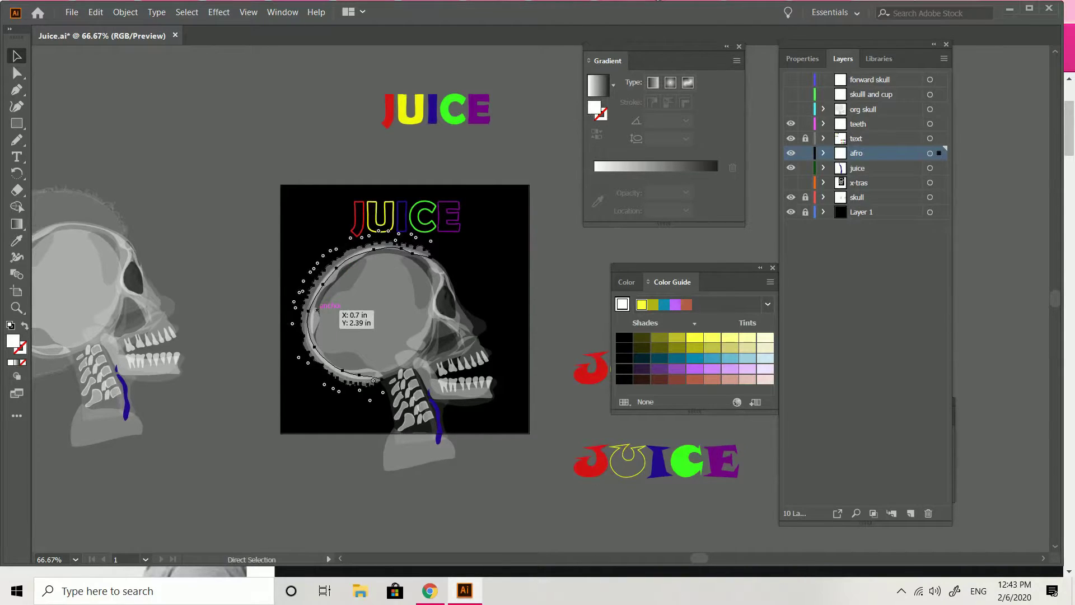
{"action": "scroll", "coordinate": [392, 308], "scroll_direction": "left", "scroll_amount": 3}
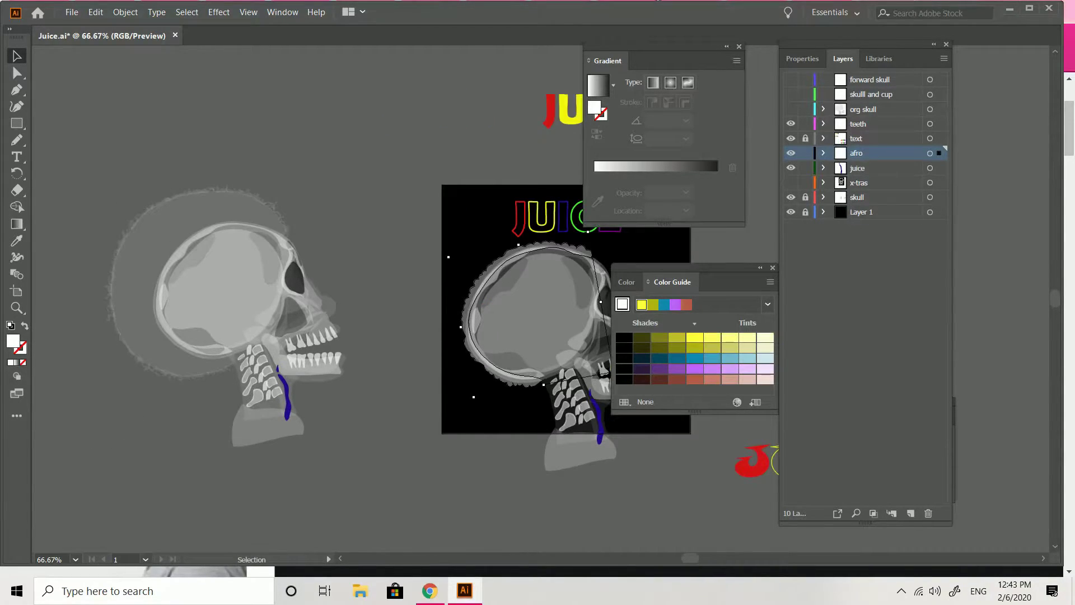
{"action": "scroll", "coordinate": [392, 308], "scroll_direction": "up", "scroll_amount": 5}
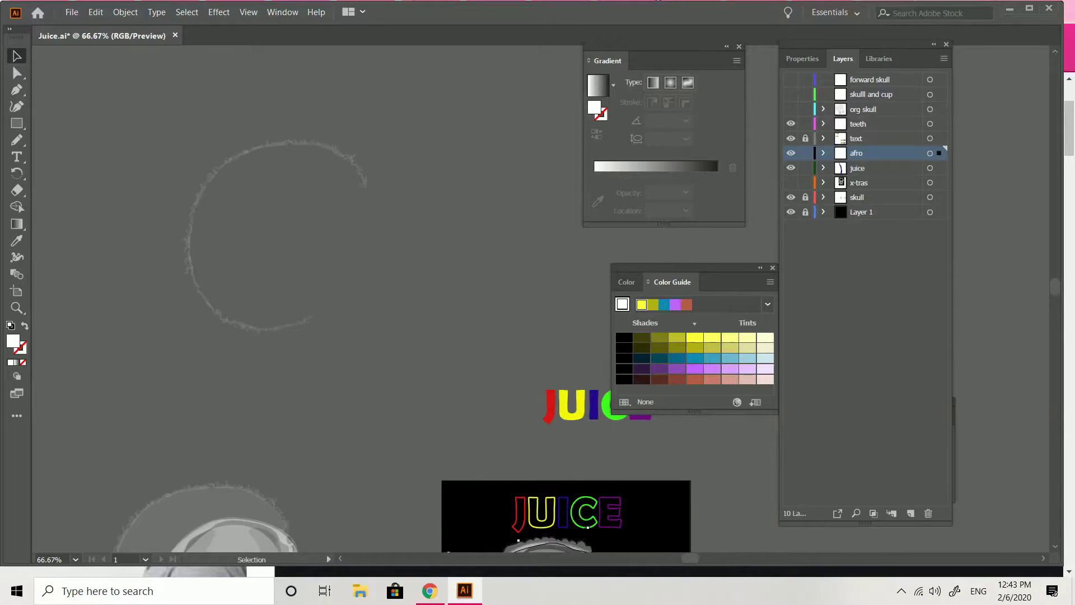
{"action": "key", "text": "a"}
{"action": "key", "text": "v"}
{"action": "key", "text": "ctrl+v"}
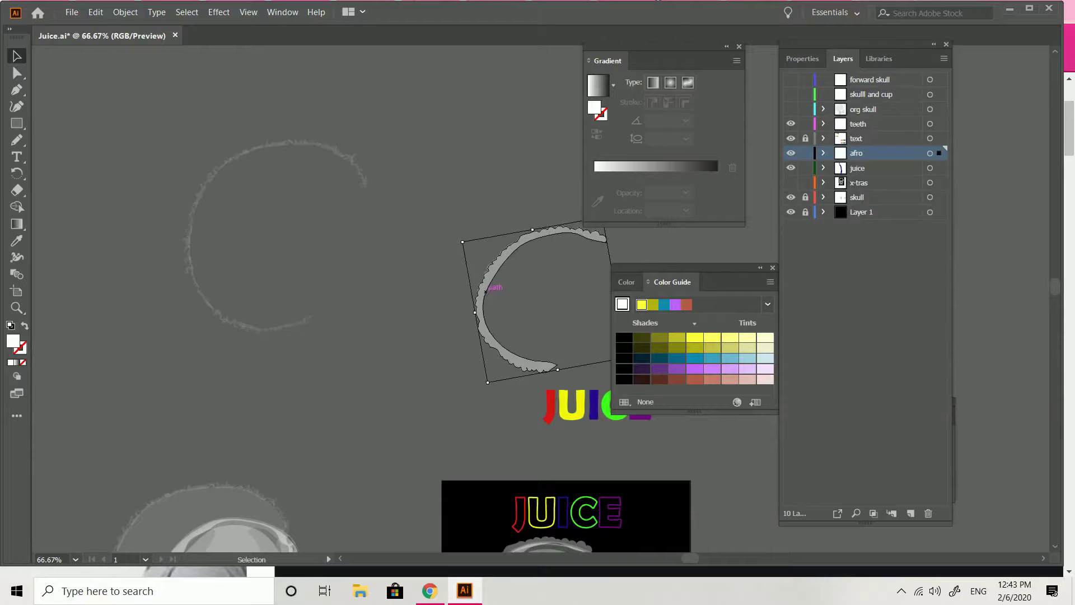
{"action": "left_click_drag", "start_coordinate": [541, 297], "coordinate": [252, 221]}
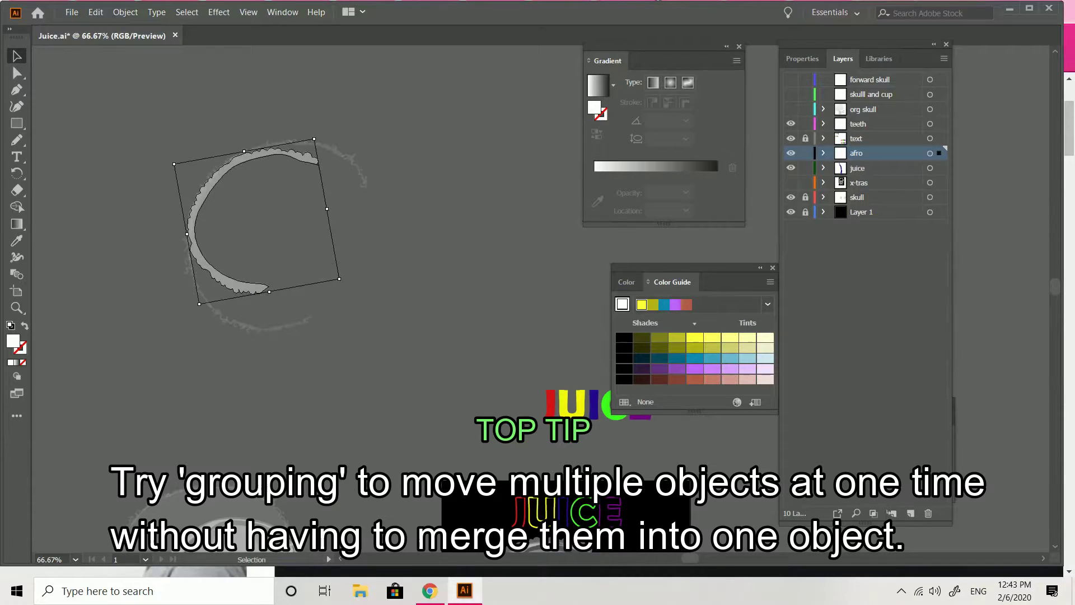
Try to stretch the lower tip of the copied scalloped hair shape out to the lower end of the afro outline.
{"action": "key", "text": "a"}
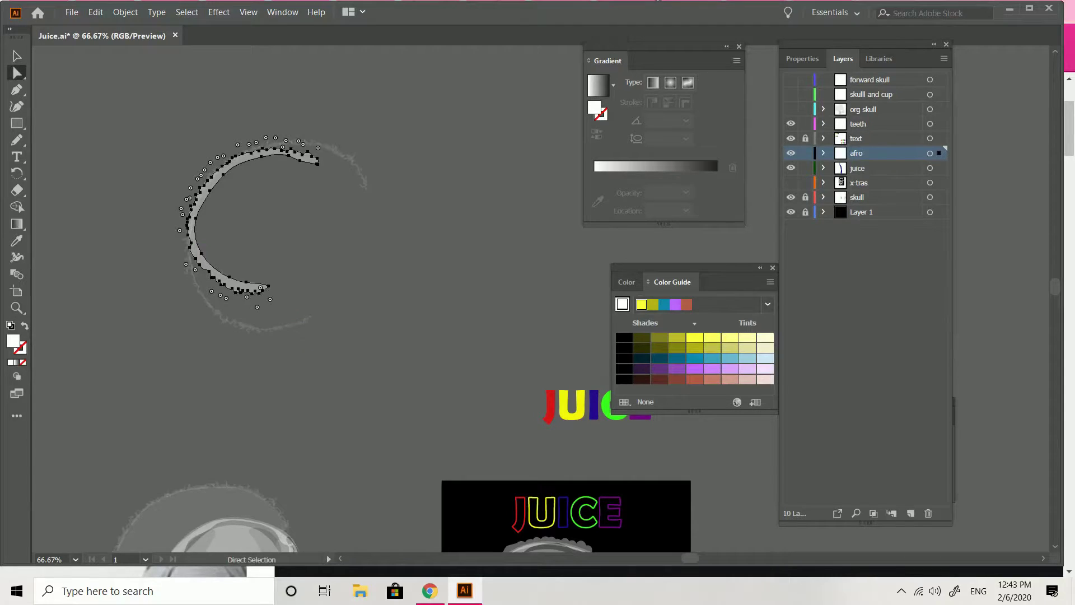
{"action": "key", "text": "ctrl+equal"}
{"action": "key", "text": "ctrl+equal"}
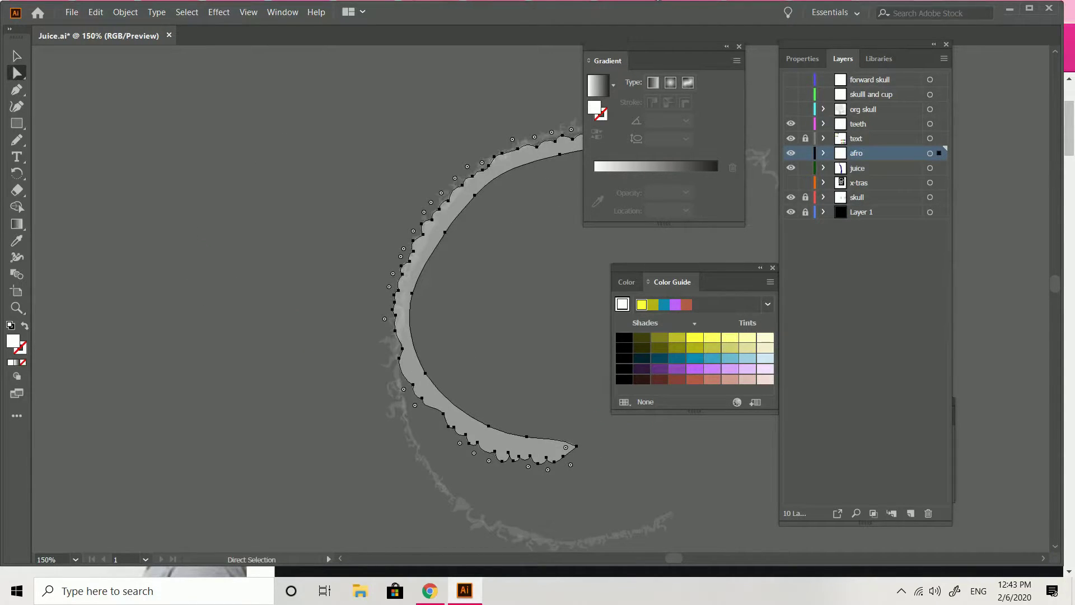
{"action": "scroll", "coordinate": [404, 296], "scroll_direction": "right", "scroll_amount": 5}
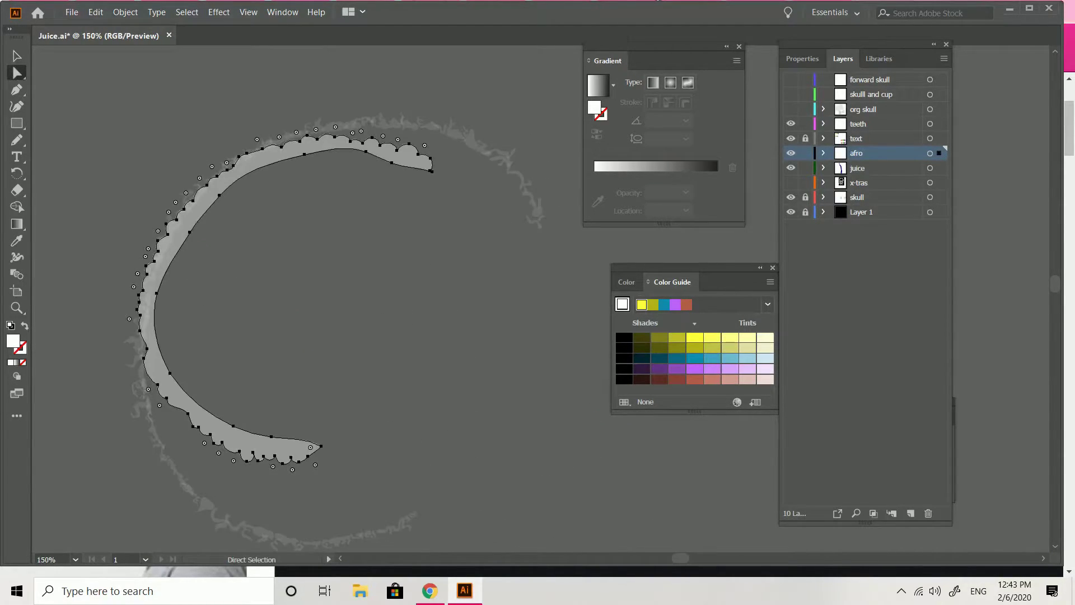
{"action": "scroll", "coordinate": [403, 297], "scroll_direction": "right", "scroll_amount": 3}
{"action": "scroll", "coordinate": [403, 297], "scroll_direction": "down", "scroll_amount": 1}
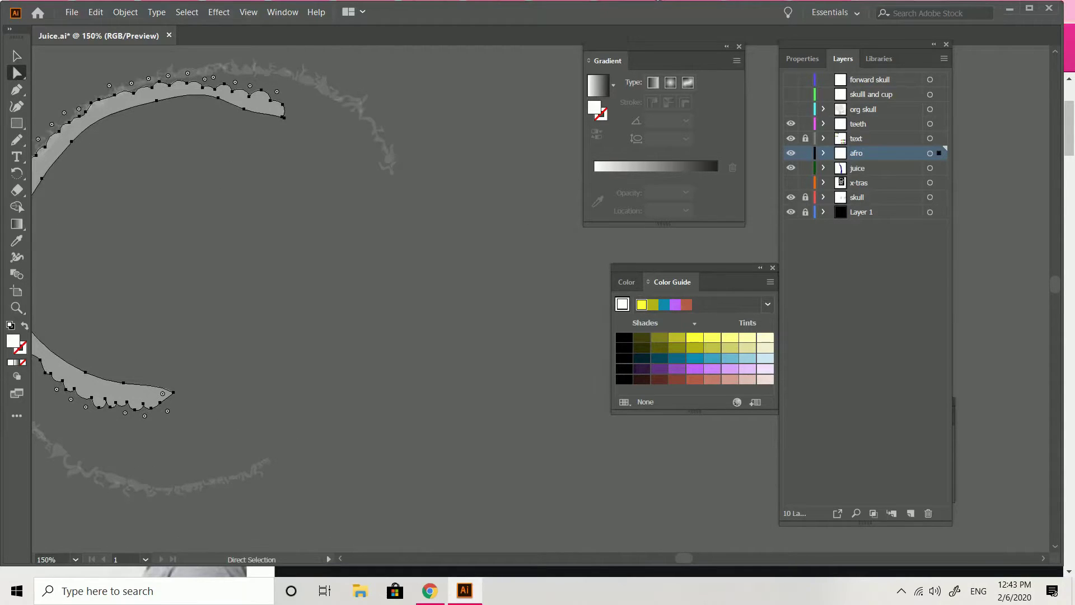
{"action": "left_click_drag", "start_coordinate": [173, 392], "coordinate": [270, 462]}
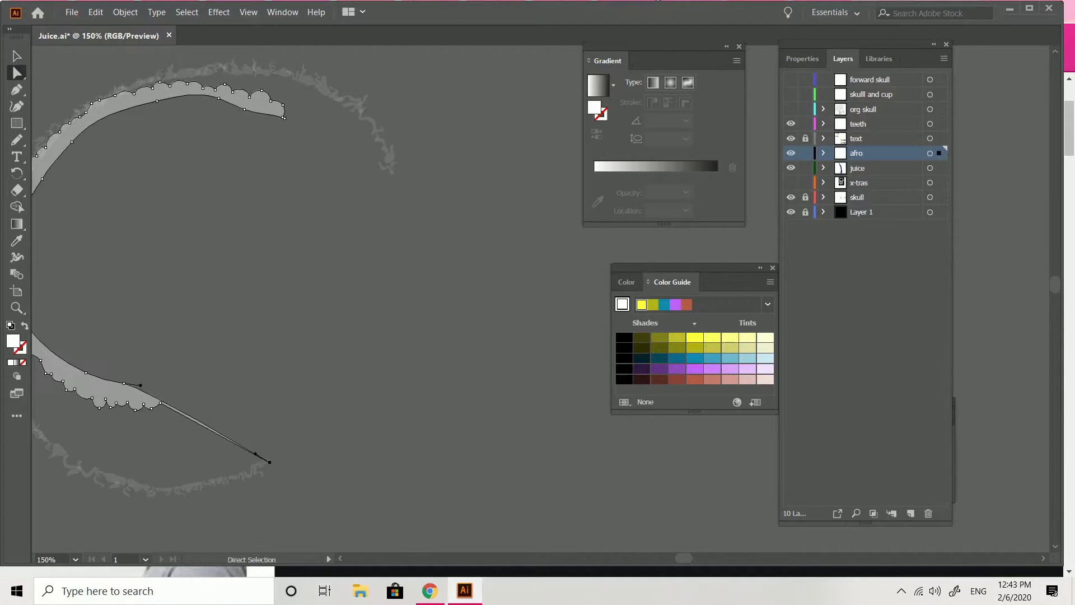
{"action": "key", "text": "ctrl+z"}
{"action": "left_click", "coordinate": [95, 11]}
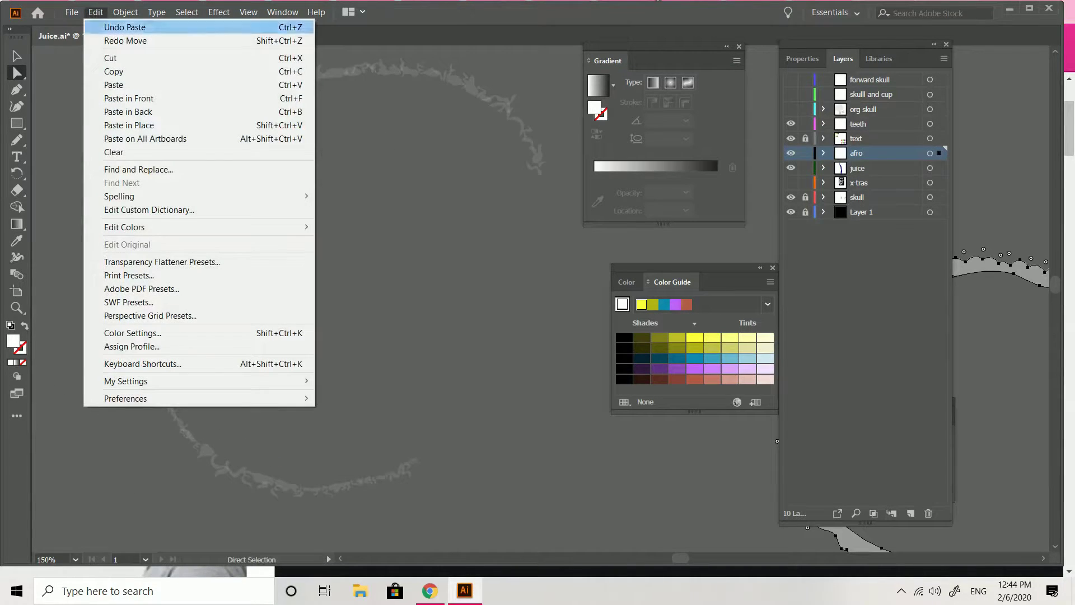
{"action": "left_click", "coordinate": [126, 41]}
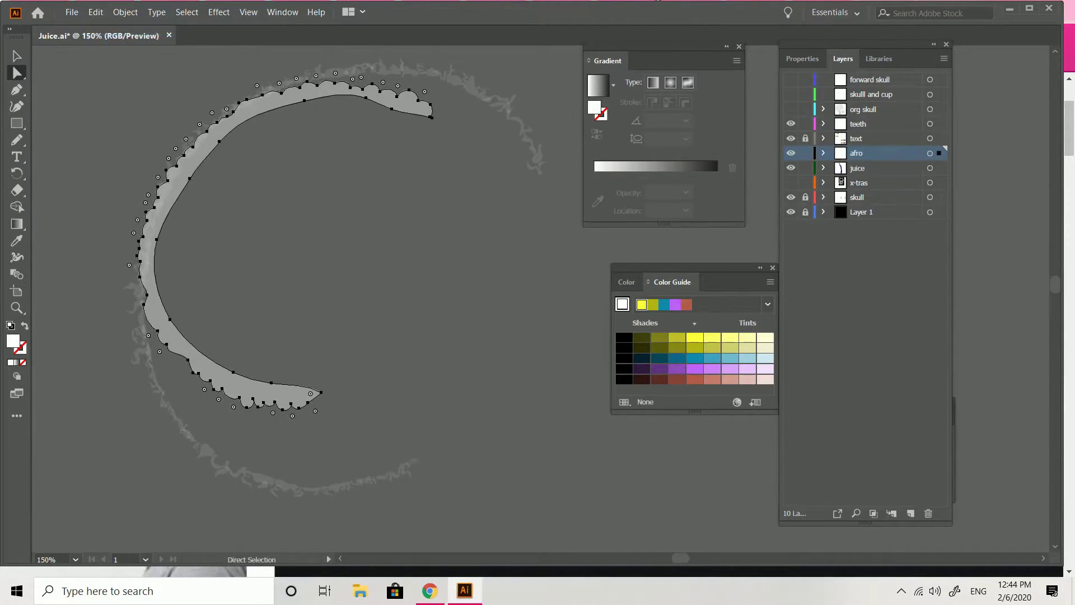
Try moving the grouped afro outline so its lower end meets the lower tip of the scalloped hair shape.
{"action": "key", "text": "v"}
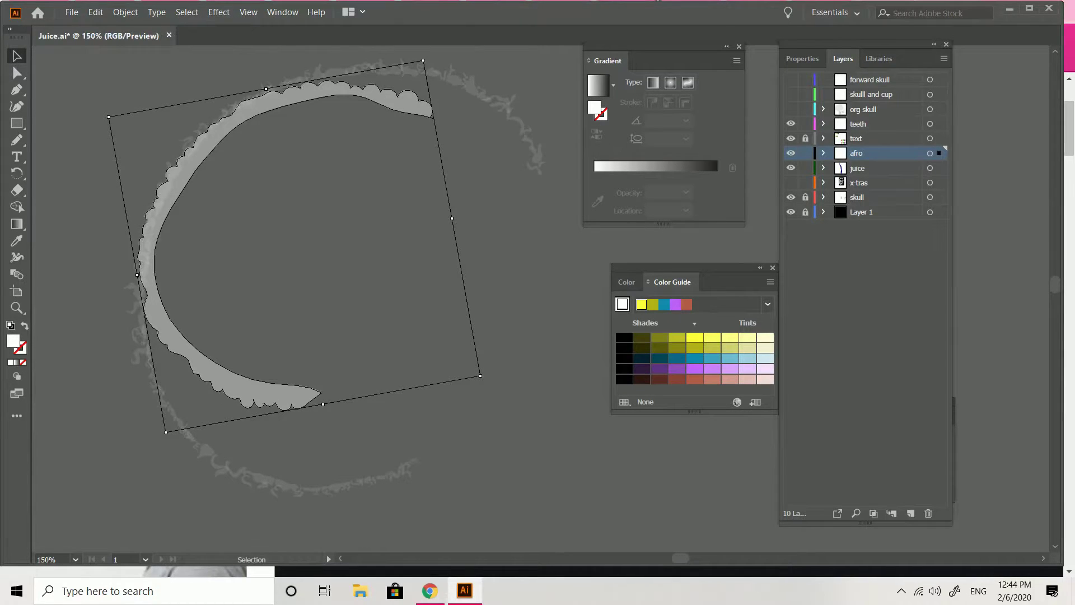
{"action": "key", "text": "ctrl+shift+a"}
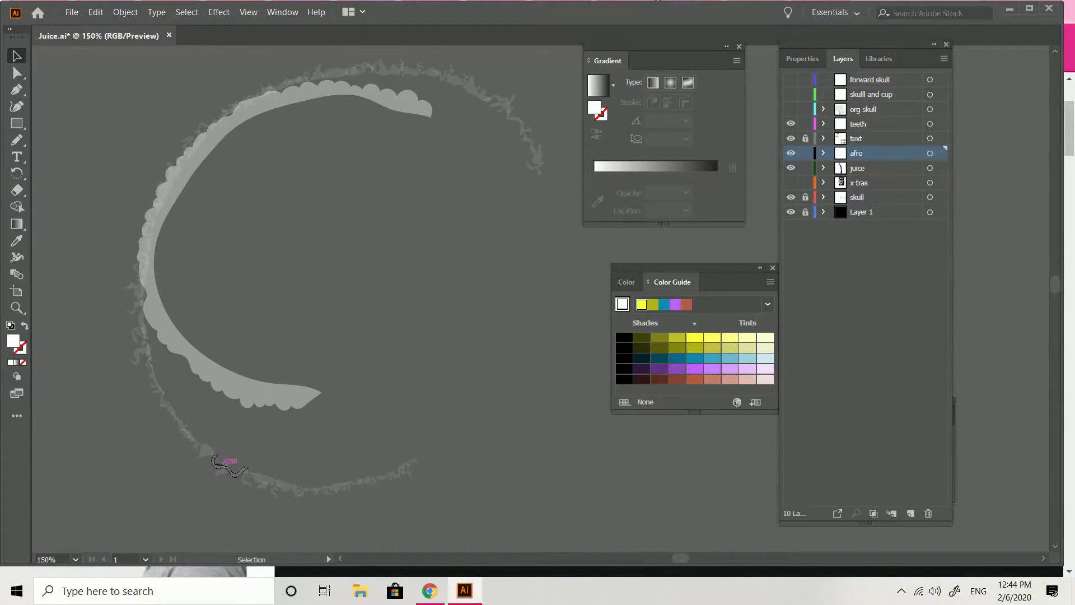
{"action": "left_click_drag", "start_coordinate": [232, 460], "coordinate": [132, 410]}
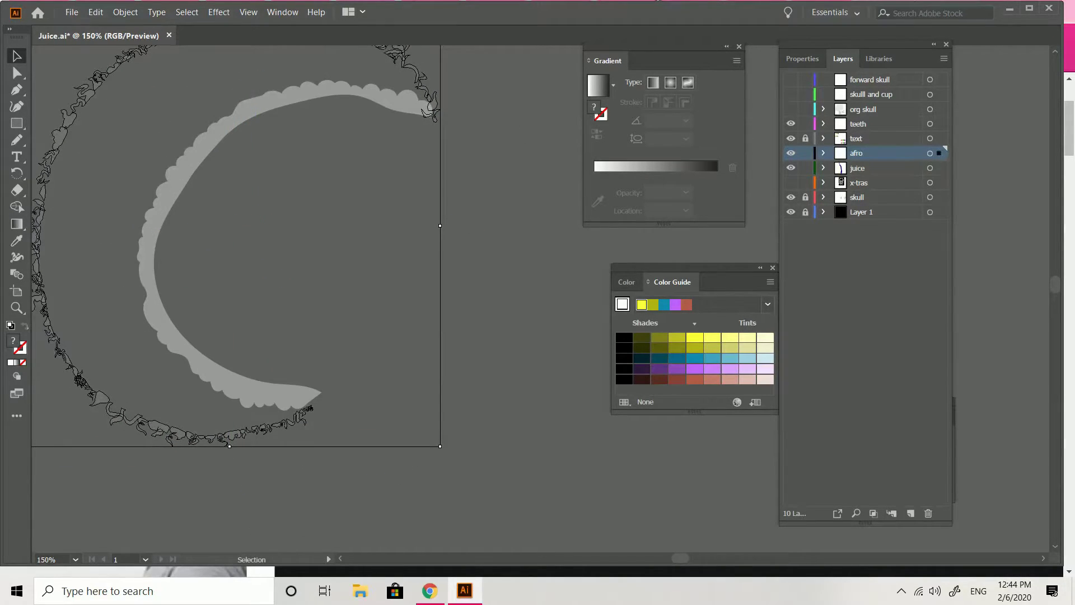
{"action": "key", "text": "ctrl+shift+a"}
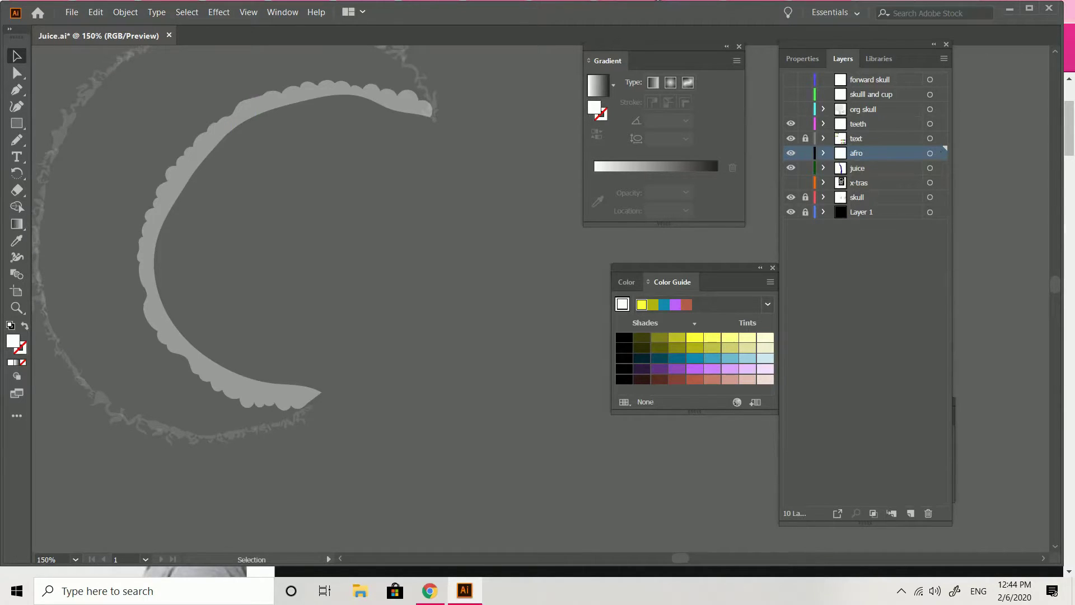
{"action": "key", "text": "ctrl+minus"}
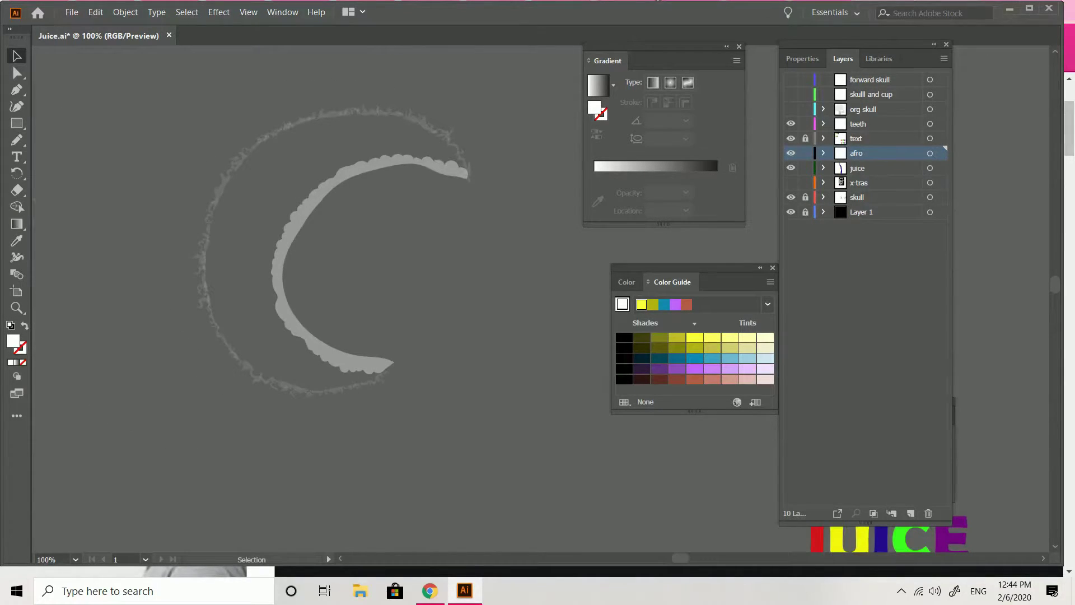
{"action": "left_click", "coordinate": [318, 115]}
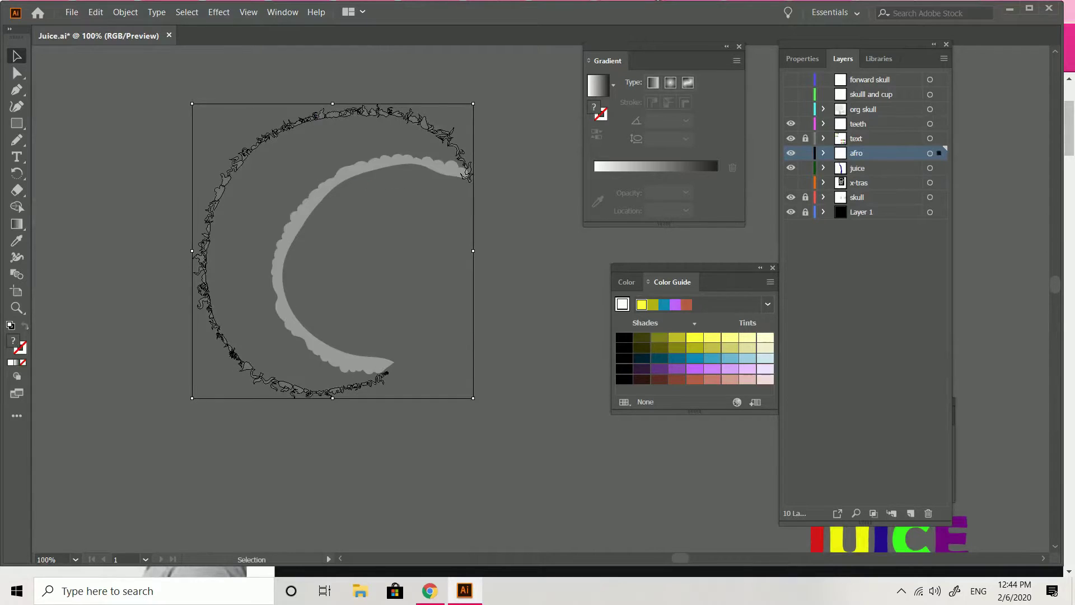
{"action": "right_click", "coordinate": [383, 114]}
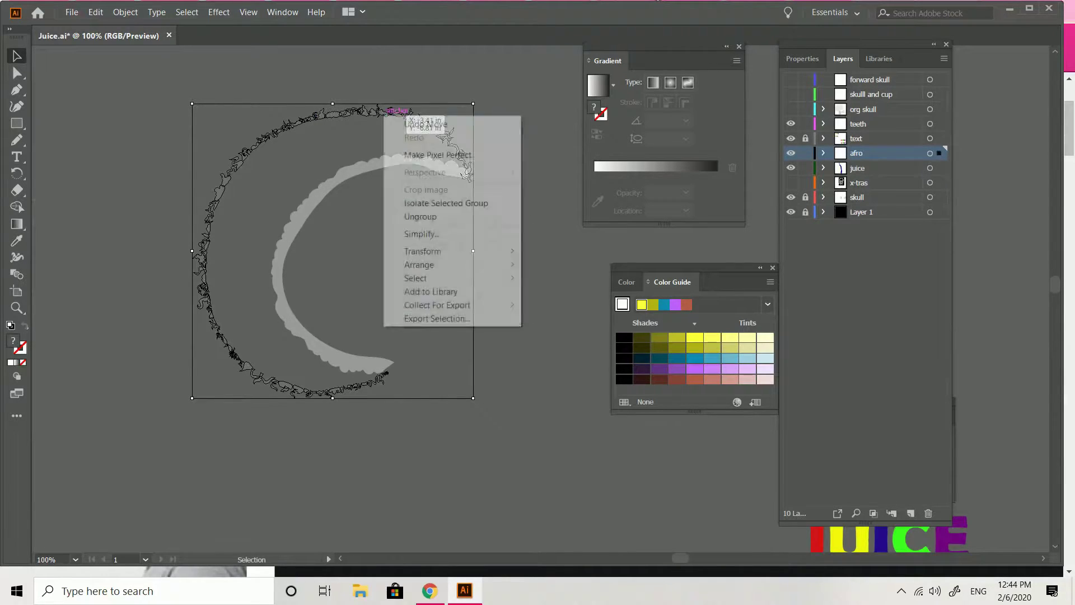
{"action": "left_click", "coordinate": [420, 124]}
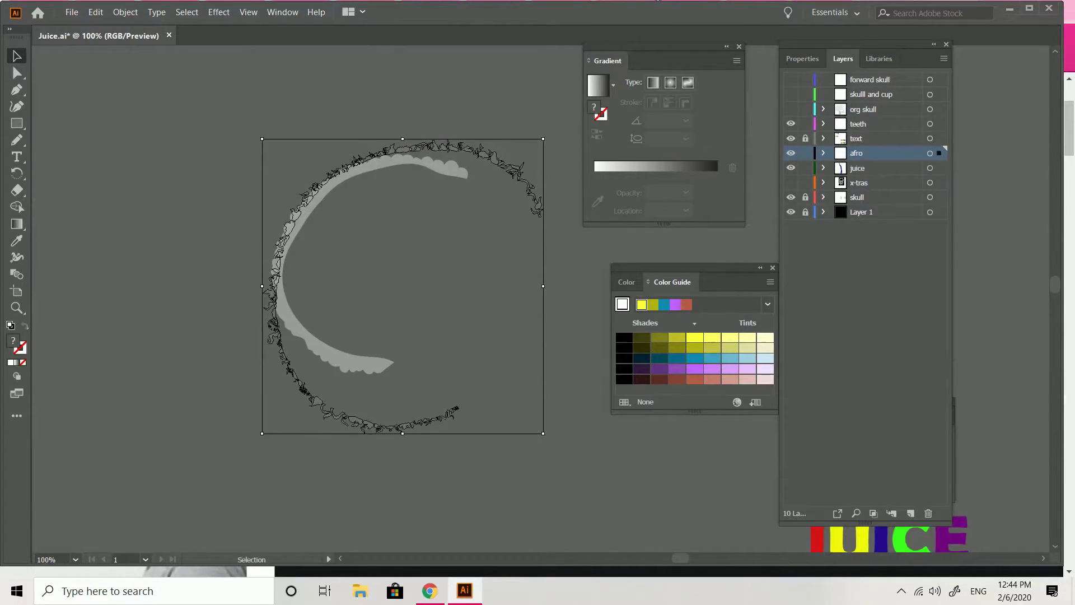
{"action": "key", "text": "ctrl+z"}
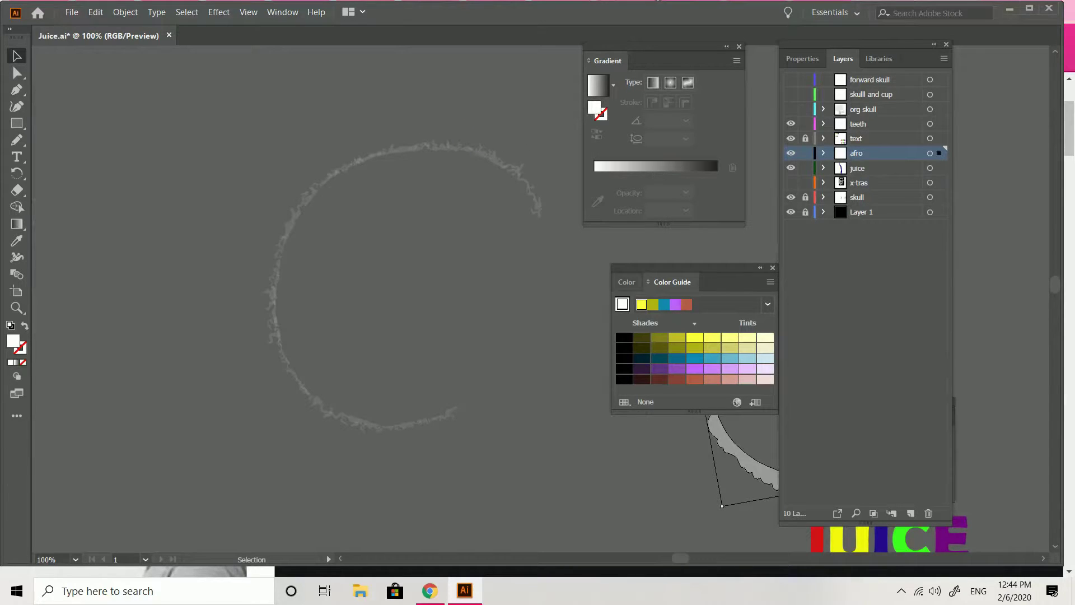
{"action": "key", "text": "ctrl+z"}
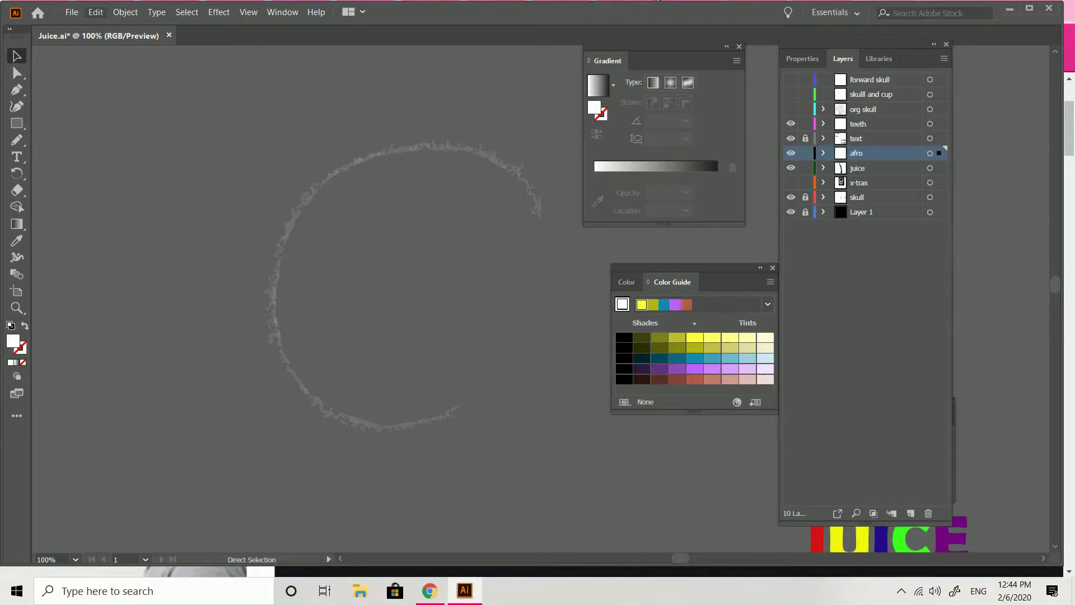
{"action": "left_click", "coordinate": [96, 11]}
{"action": "left_click", "coordinate": [124, 41]}
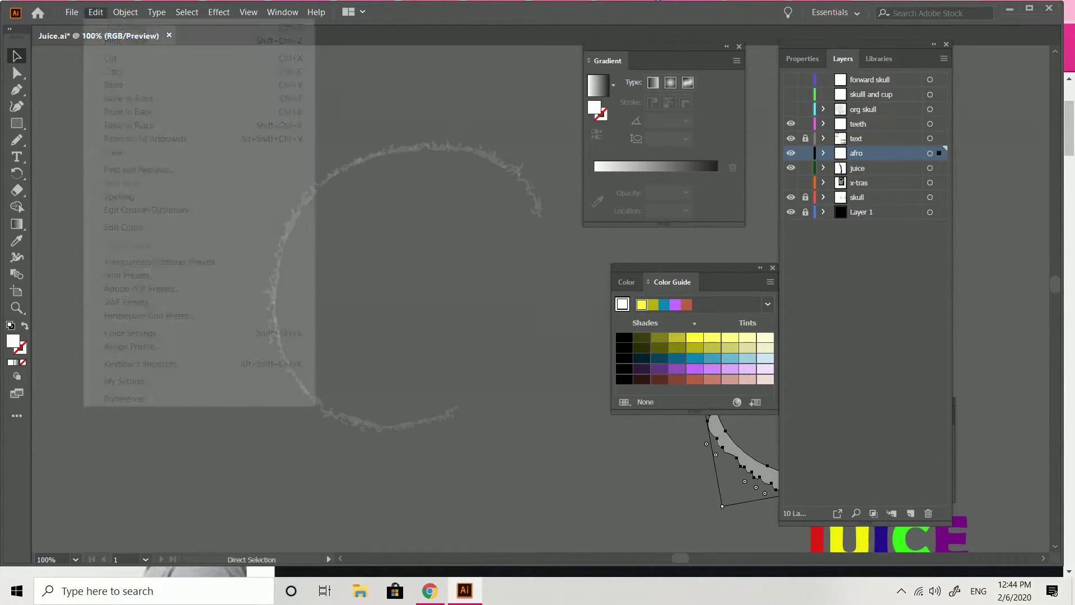
{"action": "left_click", "coordinate": [96, 11]}
{"action": "left_click", "coordinate": [125, 41]}
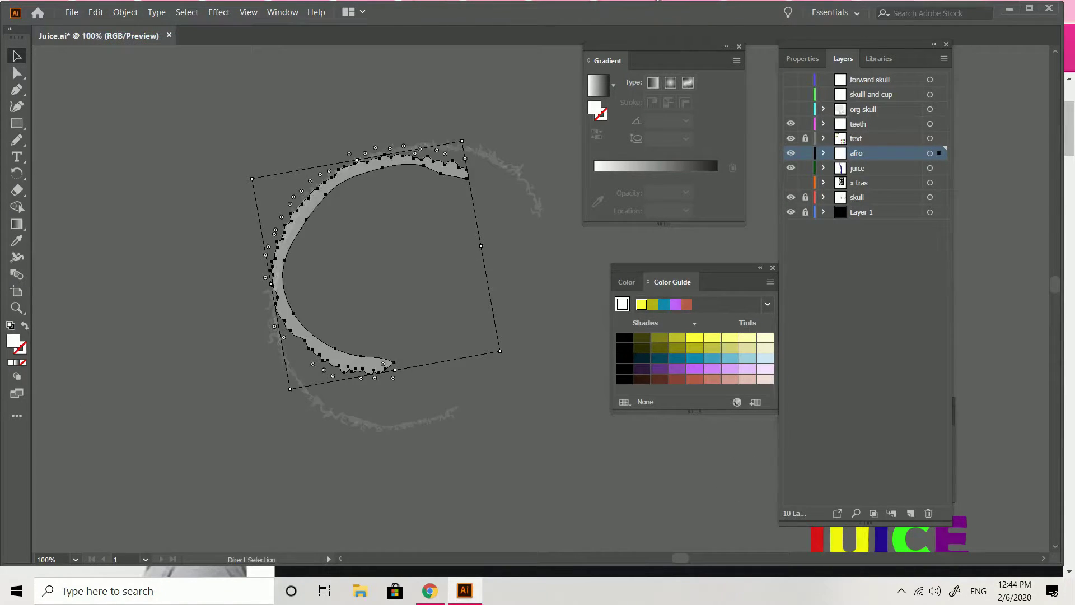
Shift the grouped afro outline slightly around the scalloped hair shape and ungroup its pieces.
{"action": "key", "text": "v"}
{"action": "left_click", "coordinate": [539, 269]}
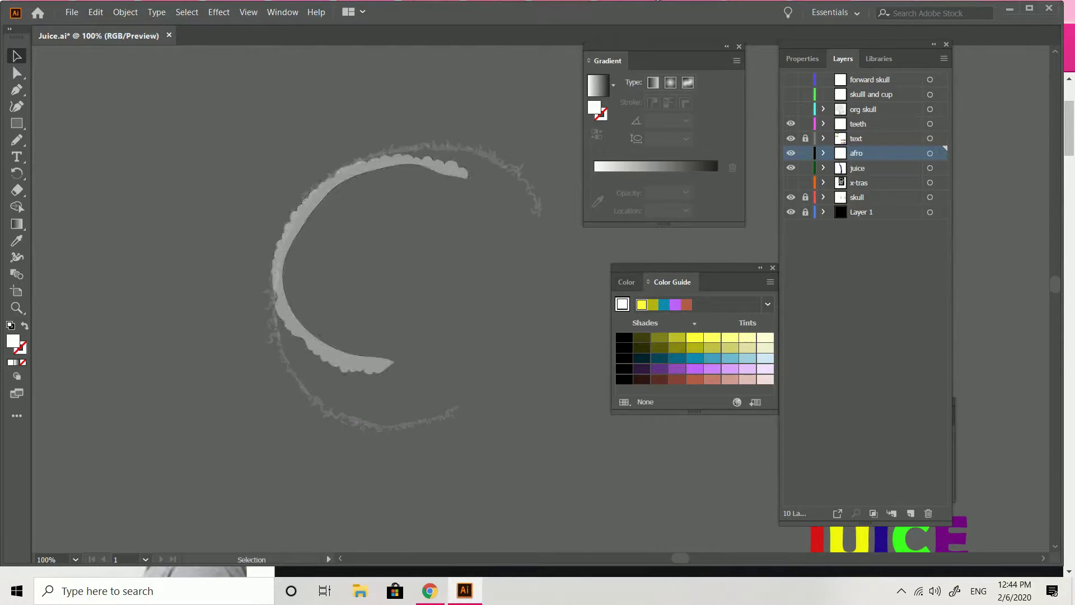
{"action": "left_click", "coordinate": [516, 169]}
{"action": "mouse_move", "coordinate": [515, 169]}
{"action": "left_mouse_down"}
{"action": "mouse_move", "coordinate": [473, 165]}
{"action": "mouse_move", "coordinate": [505, 175]}
{"action": "left_mouse_up"}
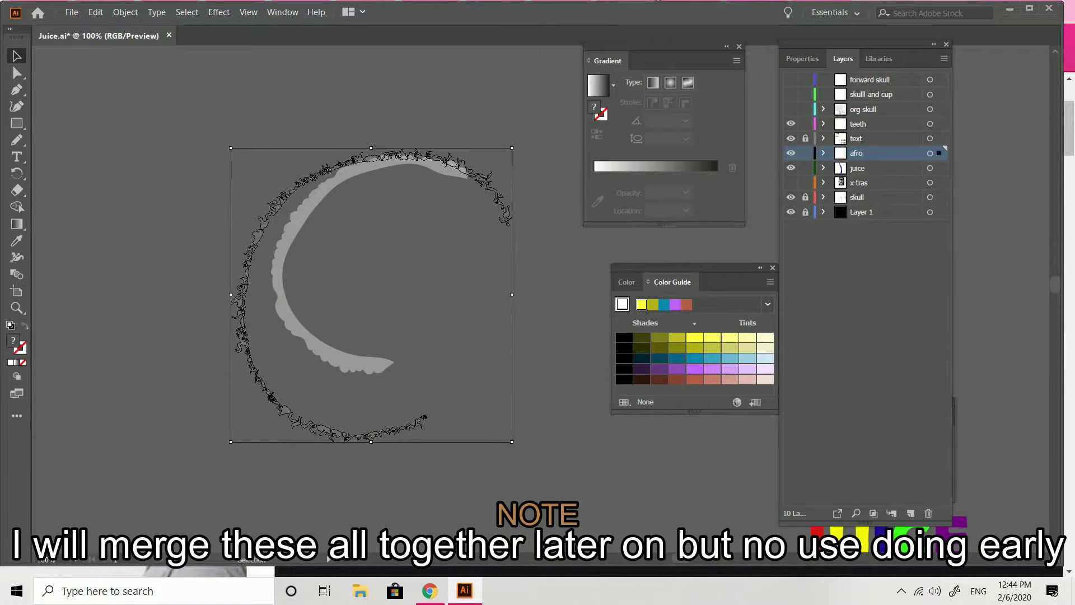
{"action": "right_click", "coordinate": [507, 205]}
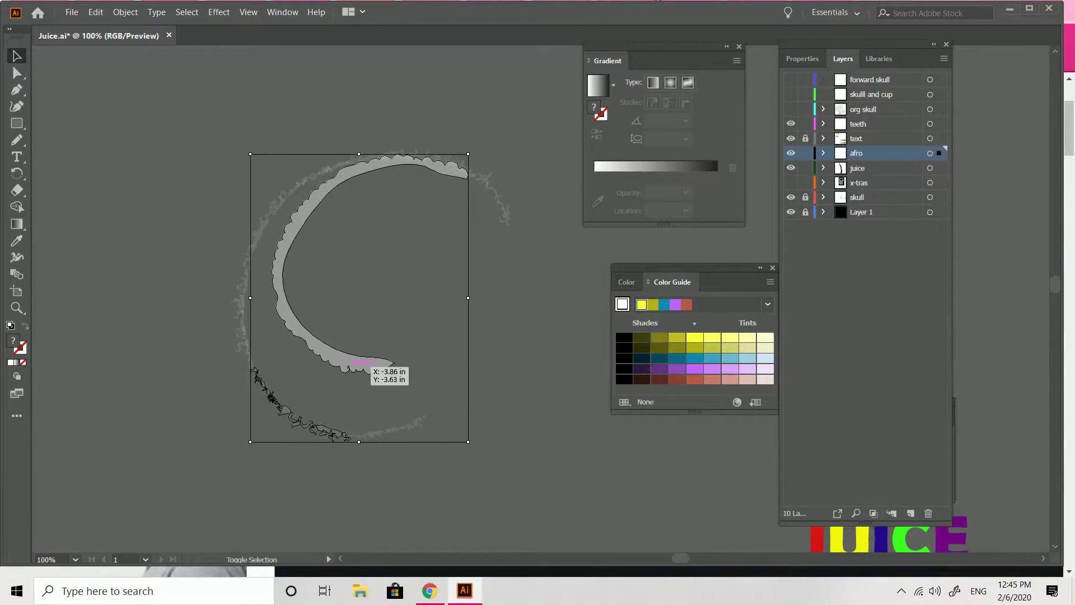
Move only the lower-left curve of afro outline pieces onto the lower edge of the scalloped hair shape.
{"action": "left_click", "coordinate": [364, 364], "text": "shift"}
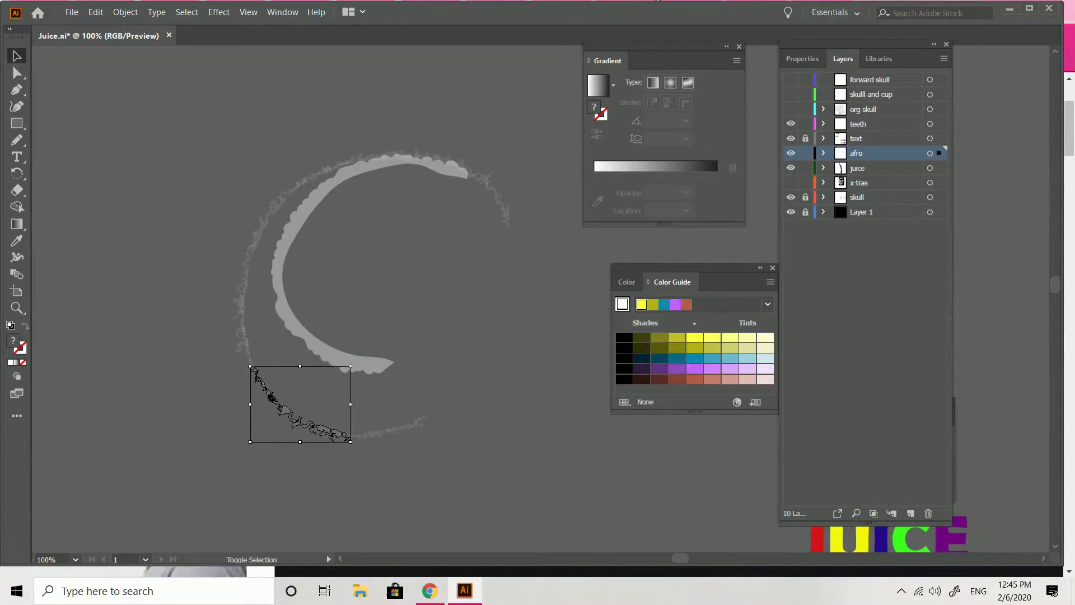
{"action": "left_click_drag", "start_coordinate": [343, 436], "coordinate": [362, 372]}
{"action": "key", "text": "ctrl+shift+a"}
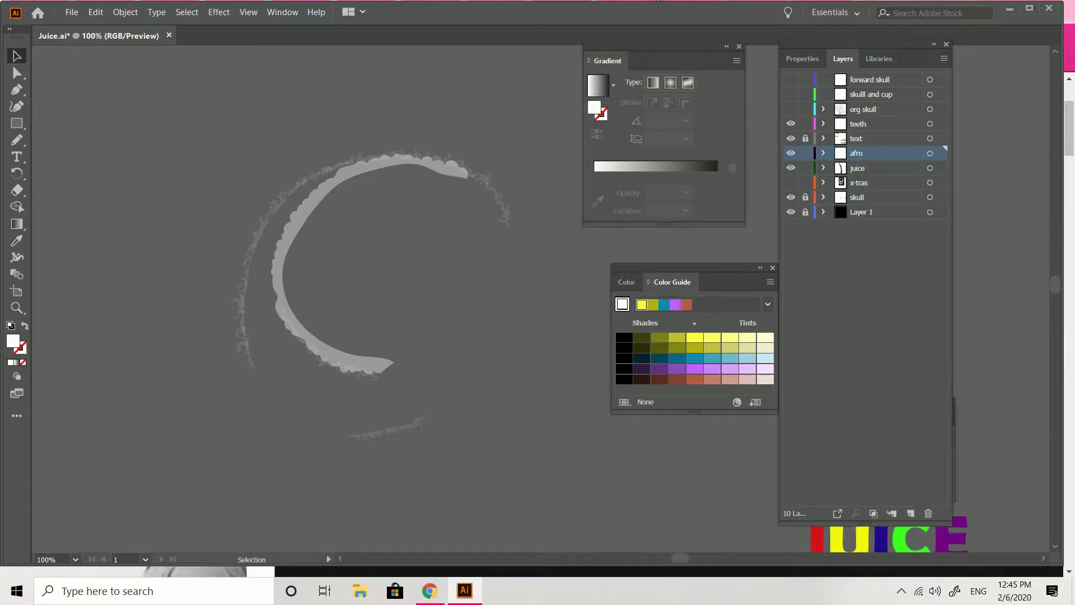
Move the next bottom outline pieces onto the scalloped hair shape's lower edge and fit the end piece against its tip.
{"action": "left_click_drag", "start_coordinate": [363, 435], "coordinate": [383, 371]}
{"action": "left_click", "coordinate": [408, 378]}
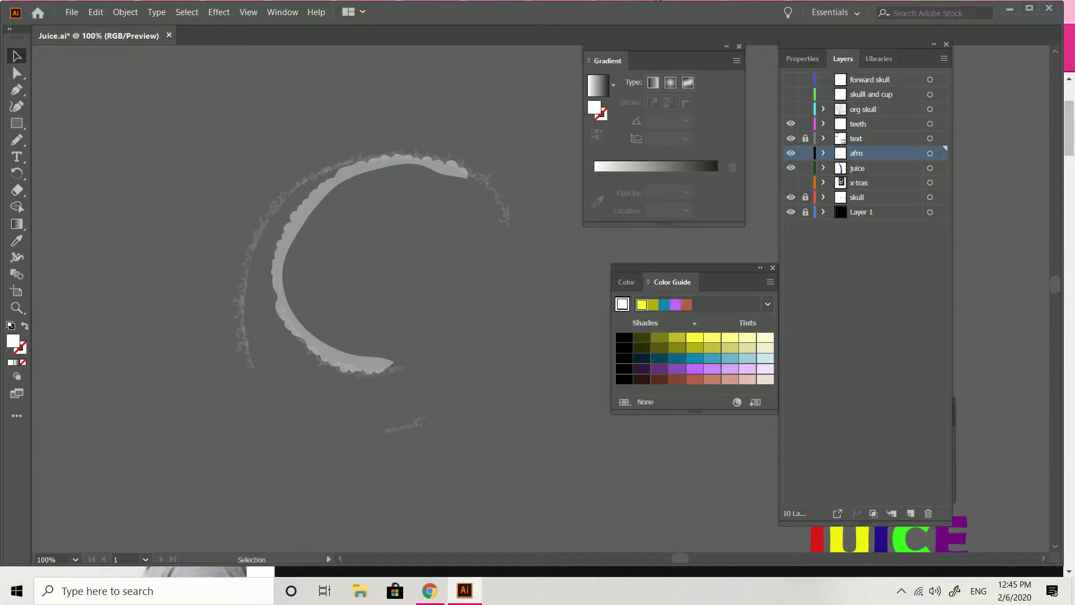
{"action": "left_click", "coordinate": [400, 369]}
{"action": "key", "text": "Delete"}
{"action": "key", "text": "ctrl+z"}
{"action": "left_click_drag", "start_coordinate": [405, 374], "coordinate": [408, 367]}
{"action": "key", "text": "ctrl+plus"}
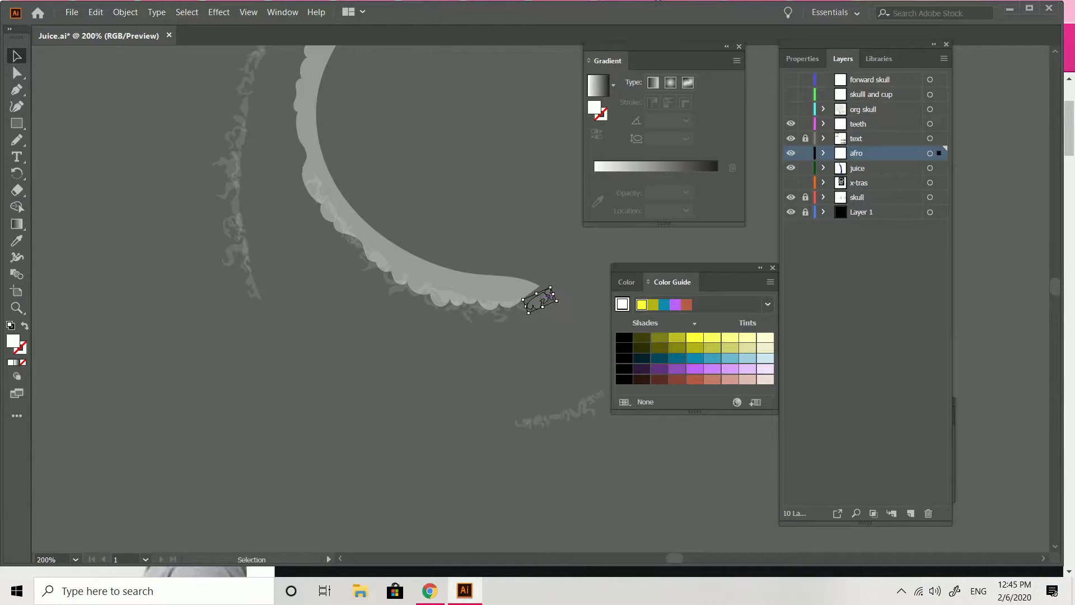
{"action": "left_click_drag", "start_coordinate": [541, 298], "coordinate": [531, 295]}
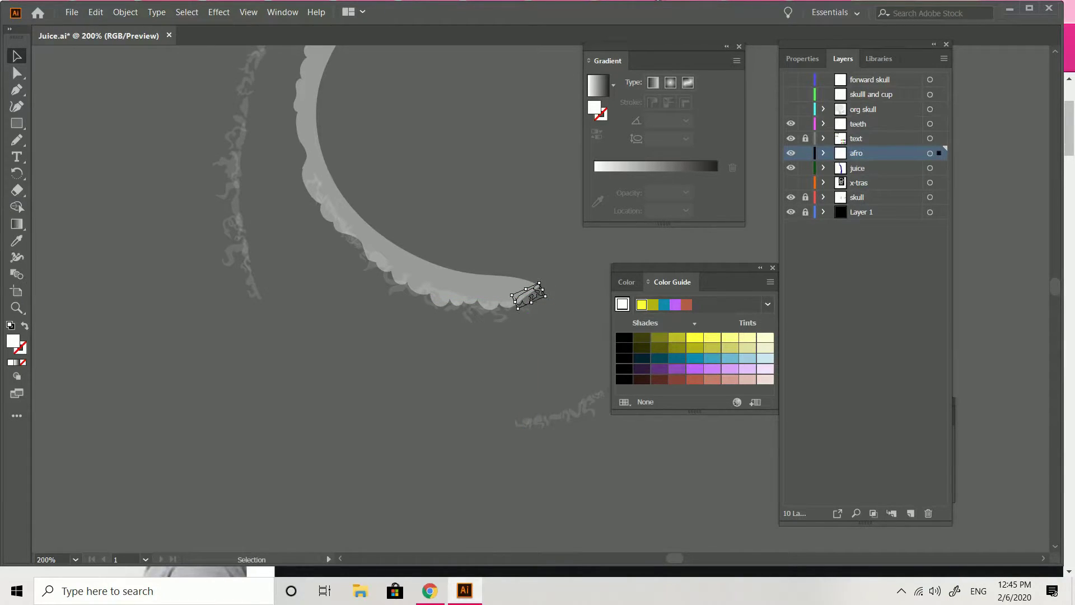
{"action": "key", "text": "ctrl+shift+a"}
Move the middle pieces of the afro outline's left side onto the left edge of the scalloped hair shape.
{"action": "key", "text": "ctrl+minus"}
{"action": "key", "text": "ctrl+minus"}
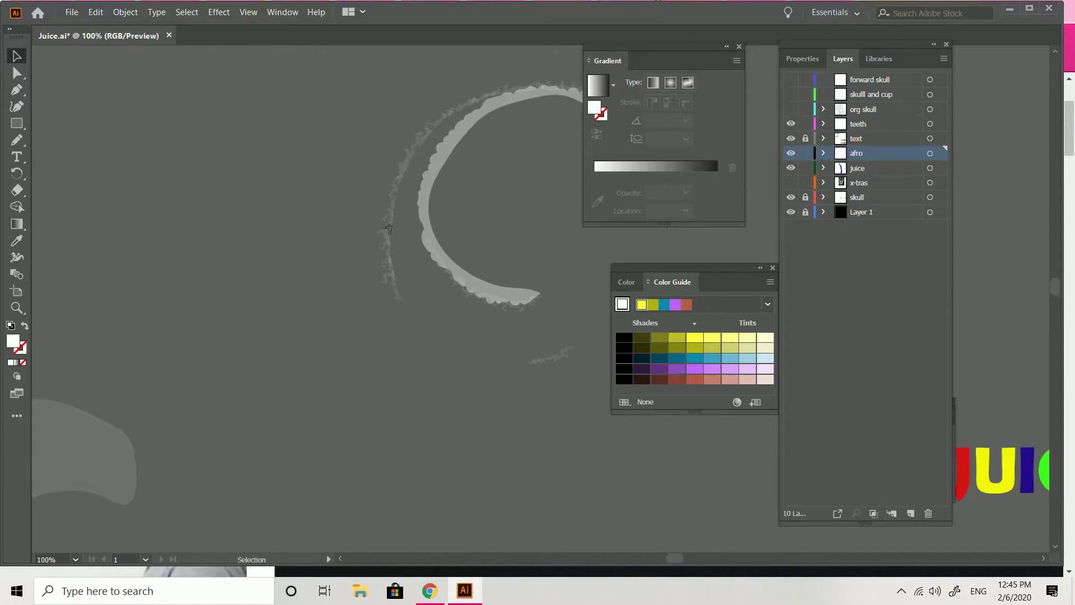
{"action": "mouse_move", "coordinate": [372, 185]}
{"action": "left_mouse_down"}
{"action": "mouse_move", "coordinate": [412, 233]}
{"action": "mouse_move", "coordinate": [426, 234]}
{"action": "mouse_move", "coordinate": [429, 218]}
{"action": "left_mouse_up"}
{"action": "left_click_drag", "start_coordinate": [421, 208], "coordinate": [416, 211]}
{"action": "left_click", "coordinate": [365, 220]}
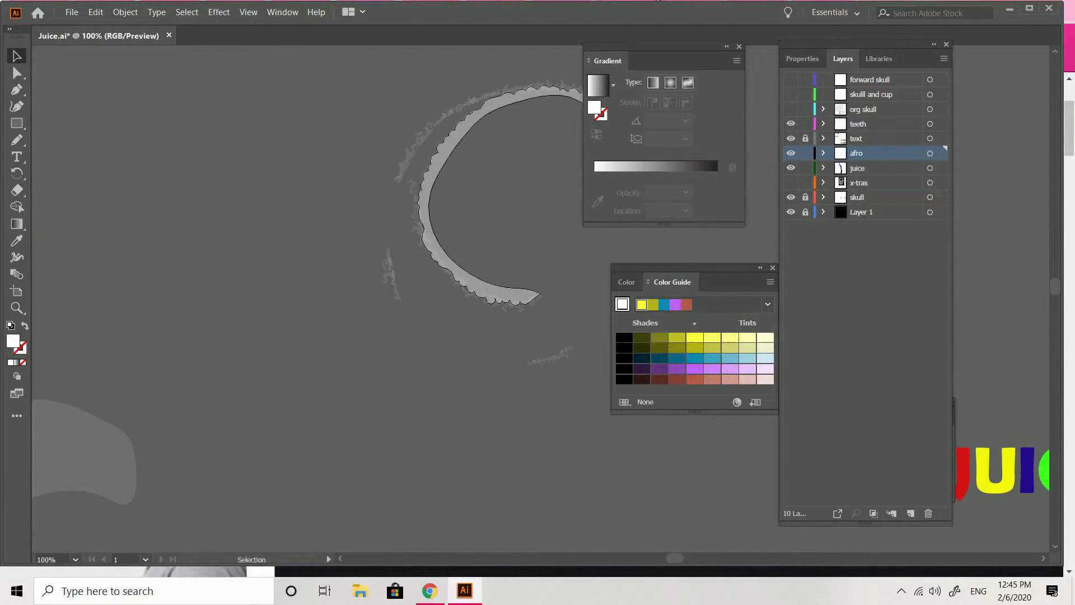
Fit the small afro outline pieces closely along the middle of the scalloped hair shape's left edge.
{"action": "key", "text": "ctrl+equal"}
{"action": "key", "text": "ctrl+equal"}
{"action": "key", "text": "ctrl+equal"}
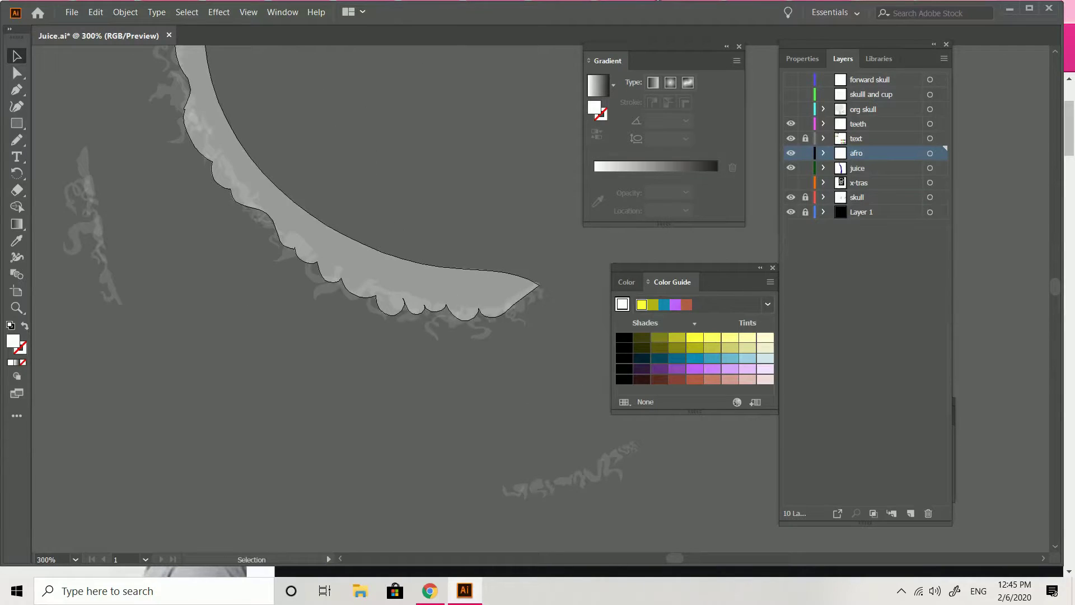
{"action": "left_click_drag", "start_coordinate": [336, 252], "coordinate": [485, 292]}
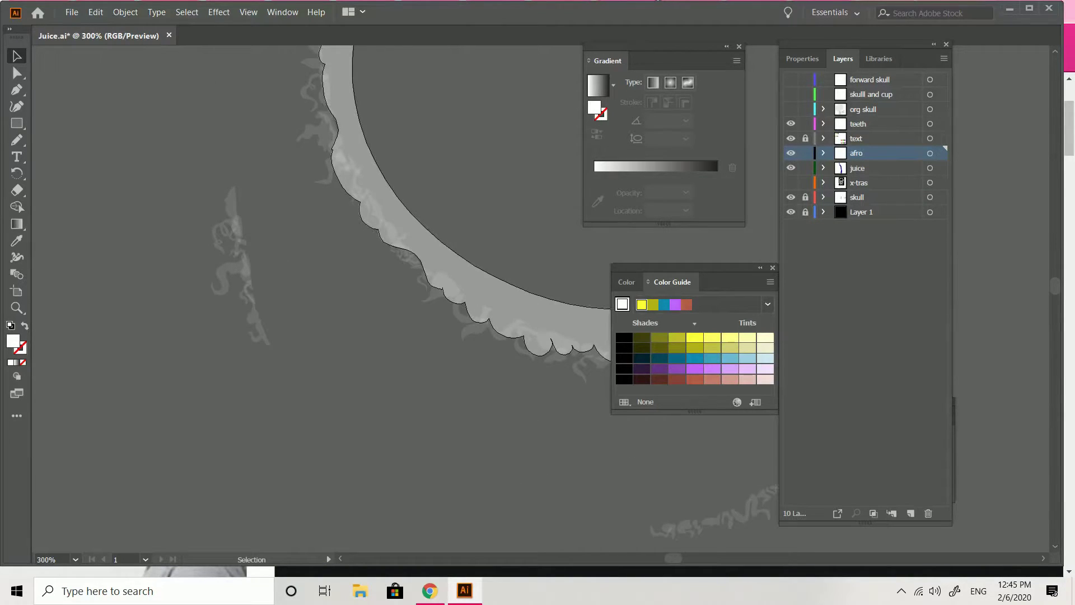
{"action": "scroll", "coordinate": [336, 392], "scroll_direction": "up", "scroll_amount": 5}
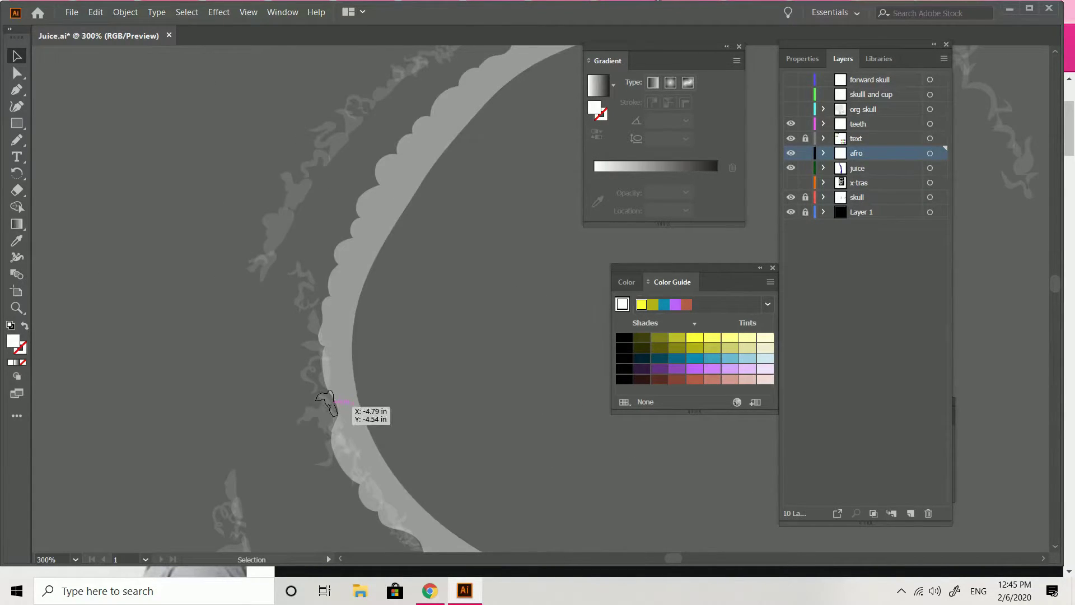
{"action": "left_click", "coordinate": [328, 417]}
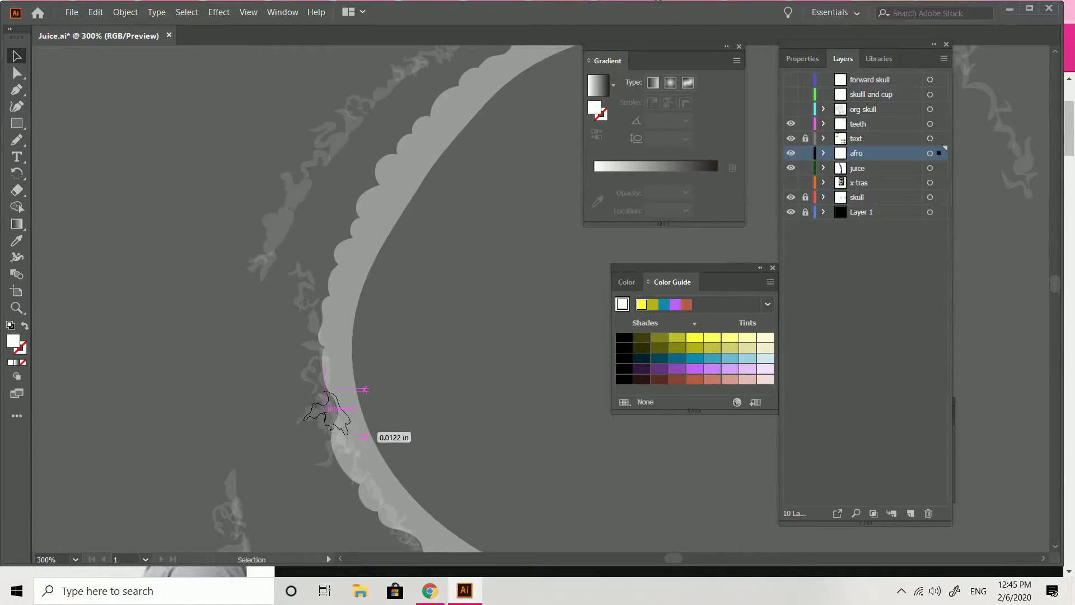
{"action": "left_click_drag", "start_coordinate": [307, 305], "coordinate": [311, 306]}
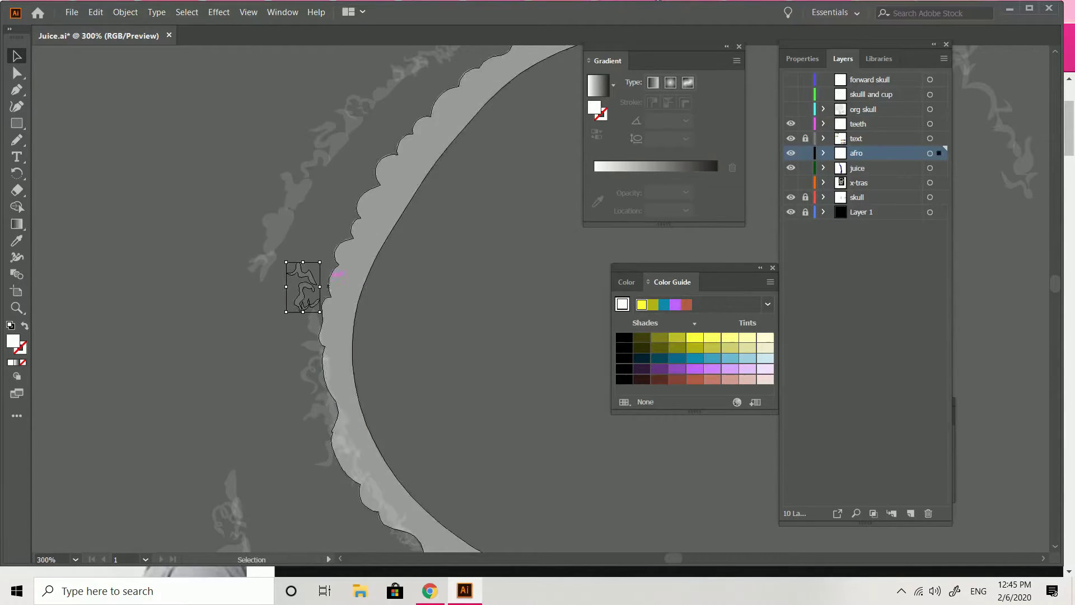
{"action": "left_click_drag", "start_coordinate": [323, 256], "coordinate": [321, 296]}
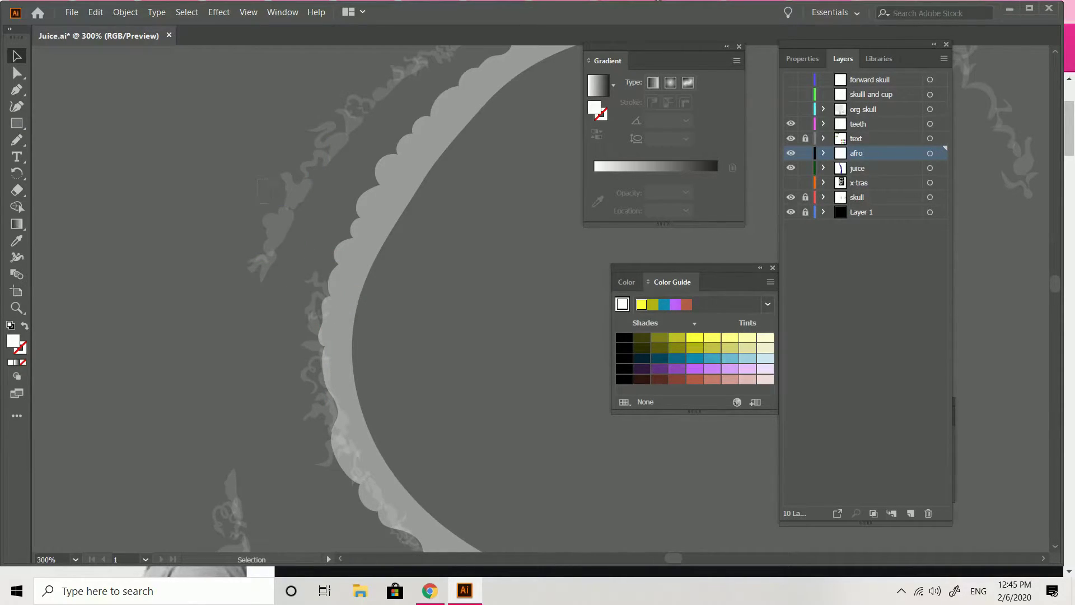
Move the lowest piece of the upper-left afro outline onto the scalloped hair shape's edge.
{"action": "left_click", "coordinate": [288, 240]}
{"action": "left_click_drag", "start_coordinate": [288, 239], "coordinate": [357, 241]}
{"action": "left_click", "coordinate": [409, 247]}
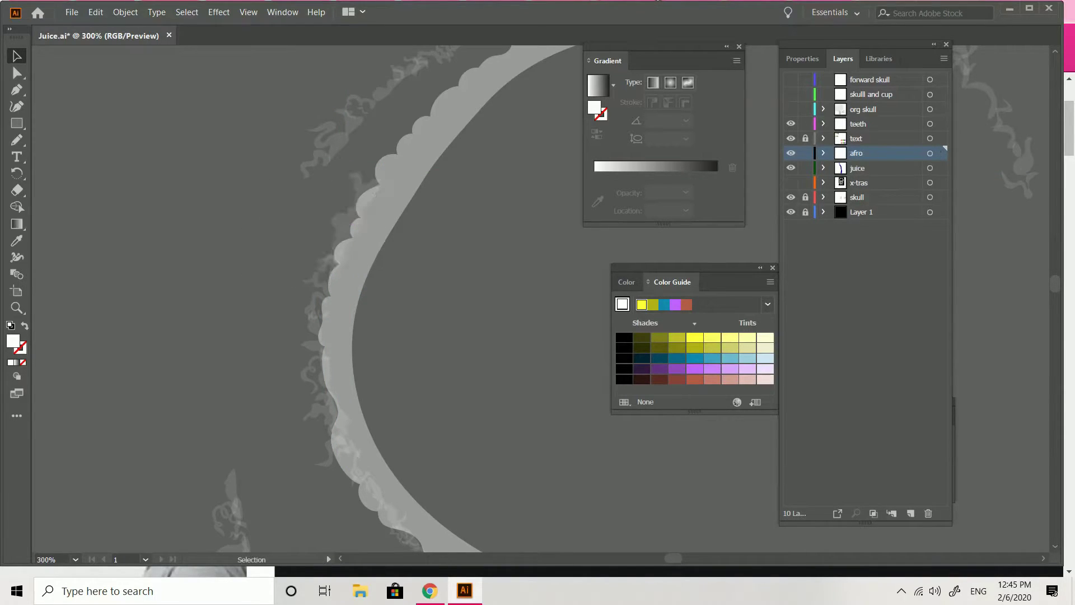
Move the remaining upper-left outline pieces onto the scalloped hair shape's upper-left and top edge, rotating them to follow its curve.
{"action": "scroll", "coordinate": [392, 297], "scroll_direction": "up", "scroll_amount": 5}
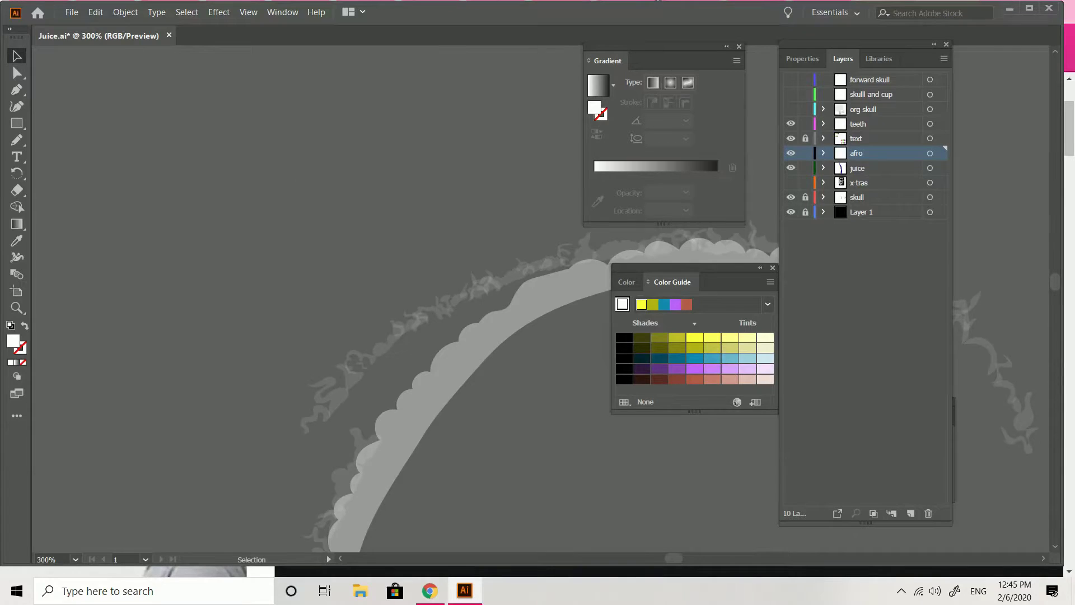
{"action": "scroll", "coordinate": [392, 392], "scroll_direction": "right", "scroll_amount": 5}
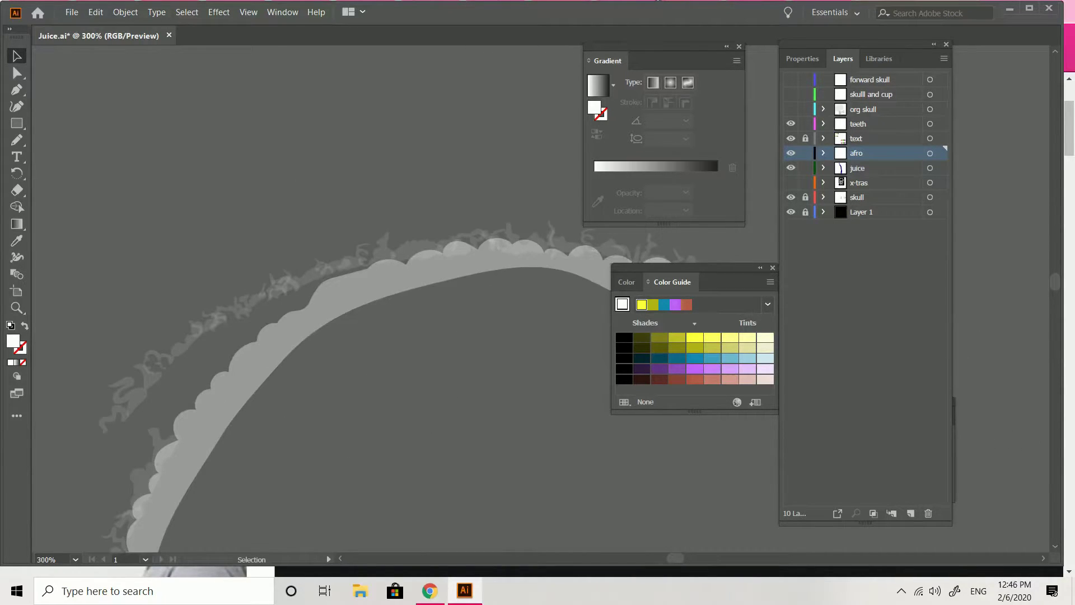
{"action": "left_click", "coordinate": [149, 380]}
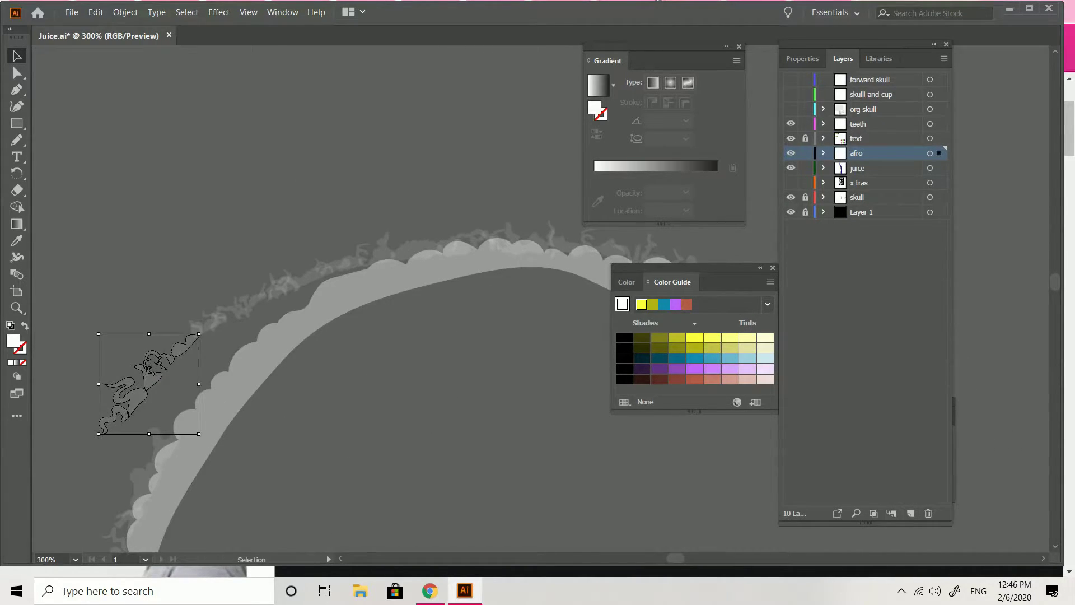
{"action": "left_click_drag", "start_coordinate": [161, 365], "coordinate": [219, 371]}
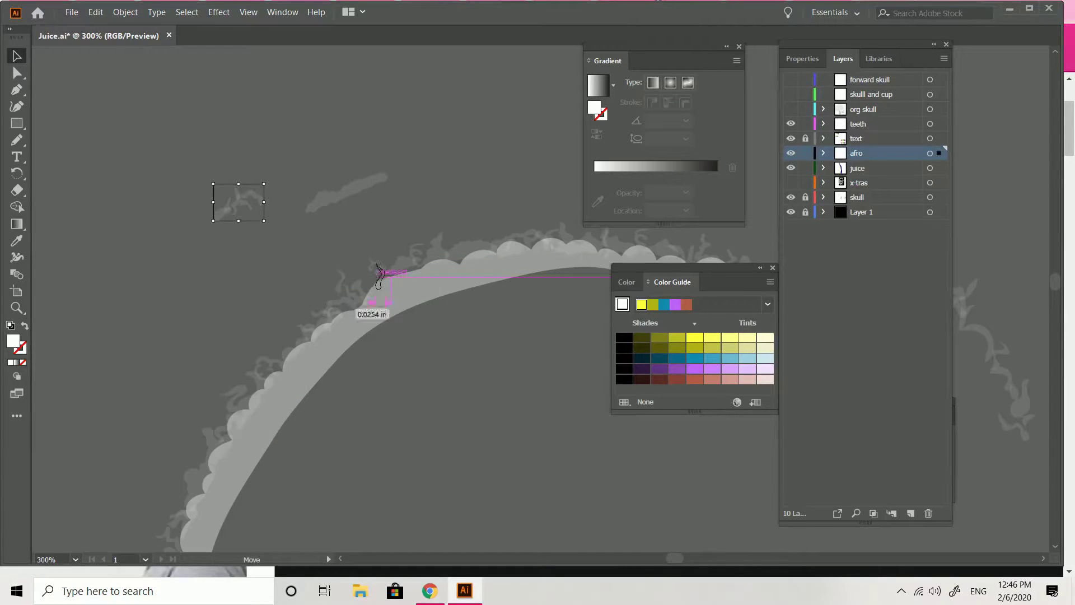
{"action": "left_click_drag", "start_coordinate": [380, 276], "coordinate": [470, 251]}
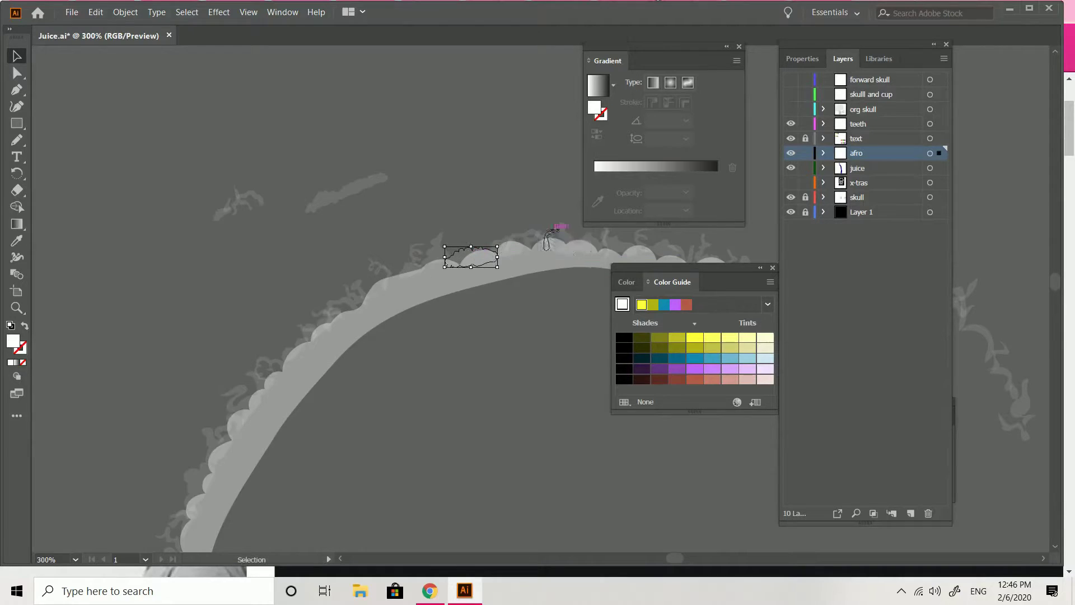
{"action": "left_click_drag", "start_coordinate": [350, 188], "coordinate": [397, 278]}
{"action": "left_click", "coordinate": [413, 340]}
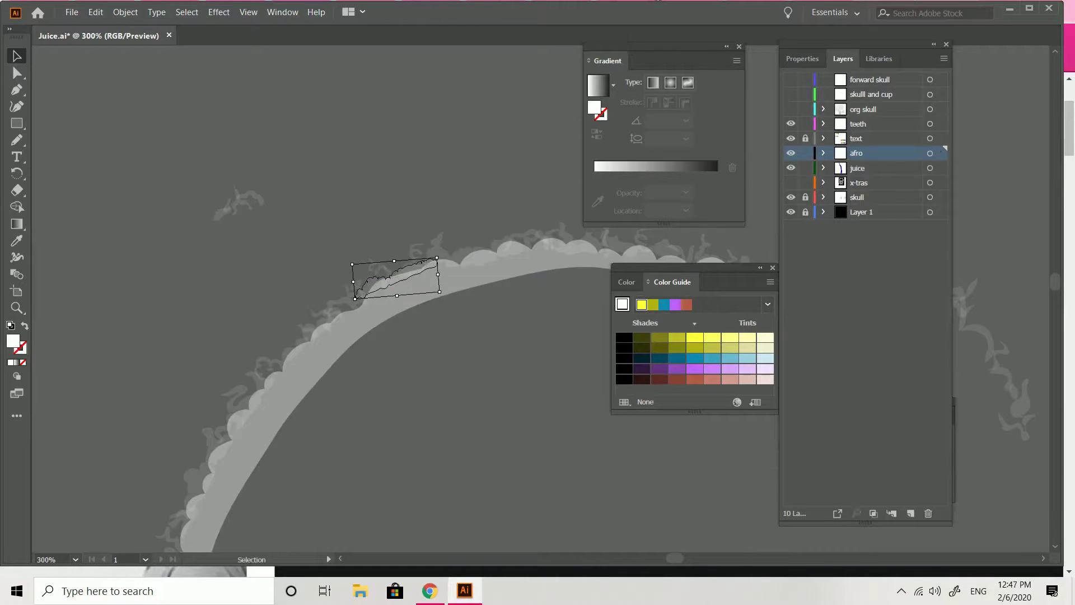
Move the leftover afro outline pieces away from the hair shape and gather them in the empty area to its upper left.
{"action": "key", "text": "ctrl+minus"}
{"action": "key", "text": "ctrl+minus"}
{"action": "key", "text": "ctrl+minus"}
{"action": "key", "text": "ctrl+minus"}
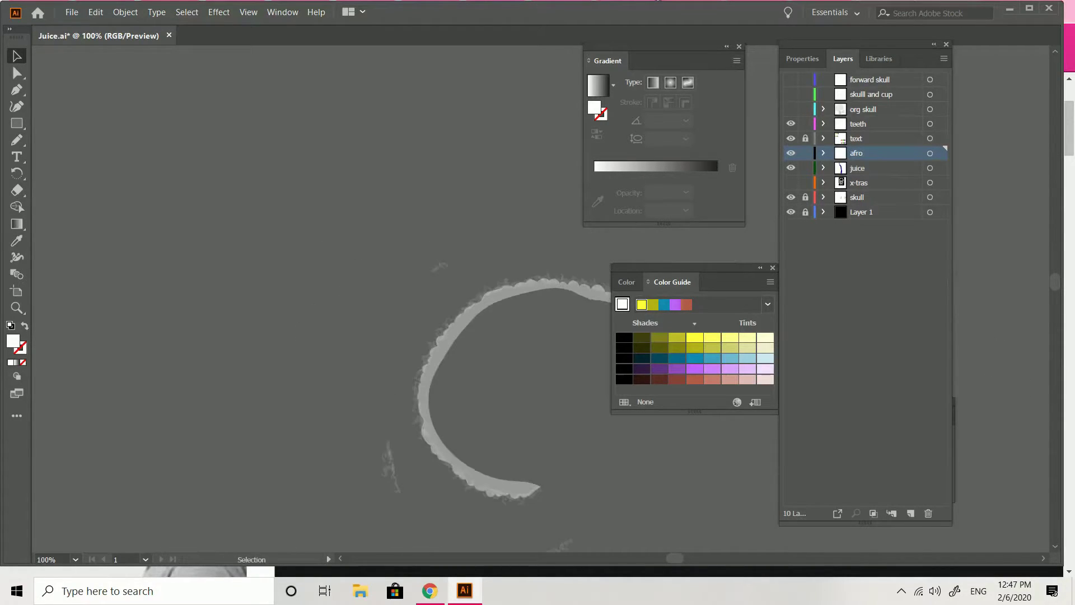
{"action": "scroll", "coordinate": [504, 359], "scroll_direction": "right", "scroll_amount": 1}
{"action": "scroll", "coordinate": [504, 359], "scroll_direction": "right", "scroll_amount": 6}
{"action": "scroll", "coordinate": [505, 358], "scroll_direction": "left", "scroll_amount": 3}
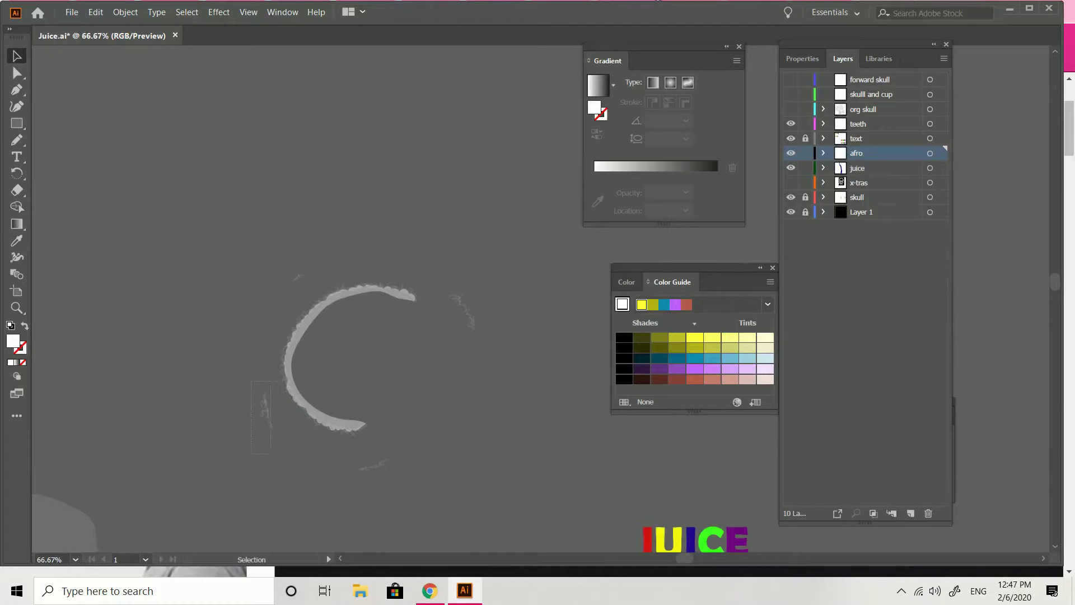
{"action": "left_click_drag", "start_coordinate": [251, 381], "coordinate": [278, 454]}
{"action": "left_click_drag", "start_coordinate": [266, 405], "coordinate": [149, 223]}
{"action": "left_click_drag", "start_coordinate": [284, 253], "coordinate": [319, 292]}
{"action": "left_click_drag", "start_coordinate": [475, 311], "coordinate": [224, 201]}
{"action": "left_click_drag", "start_coordinate": [301, 276], "coordinate": [257, 195]}
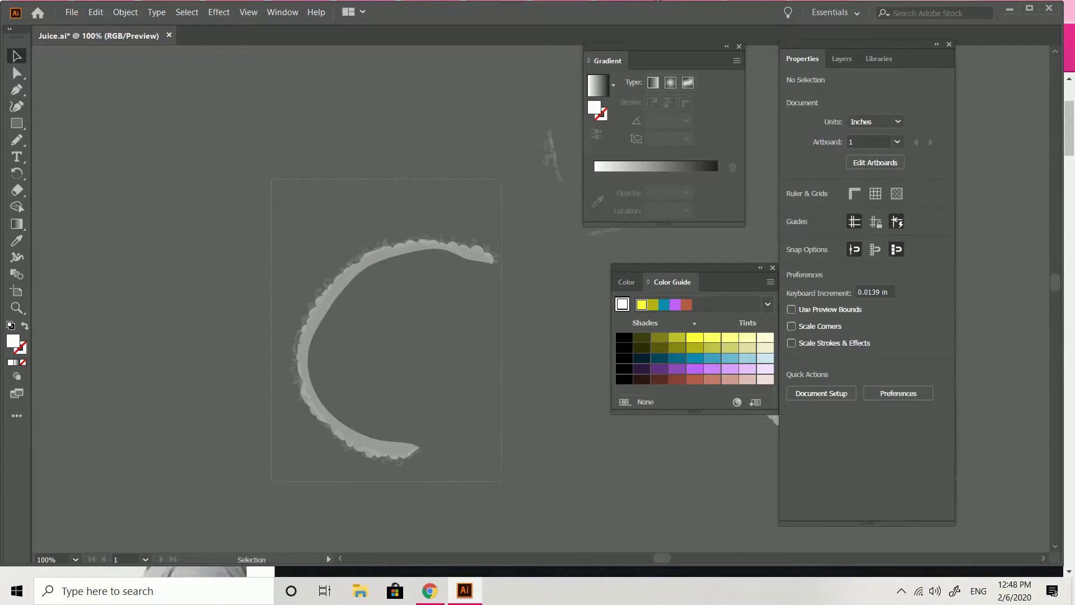
Unite the copied hair shape and all its afro outline pieces into one shape.
{"action": "left_click_drag", "start_coordinate": [272, 179], "coordinate": [502, 482]}
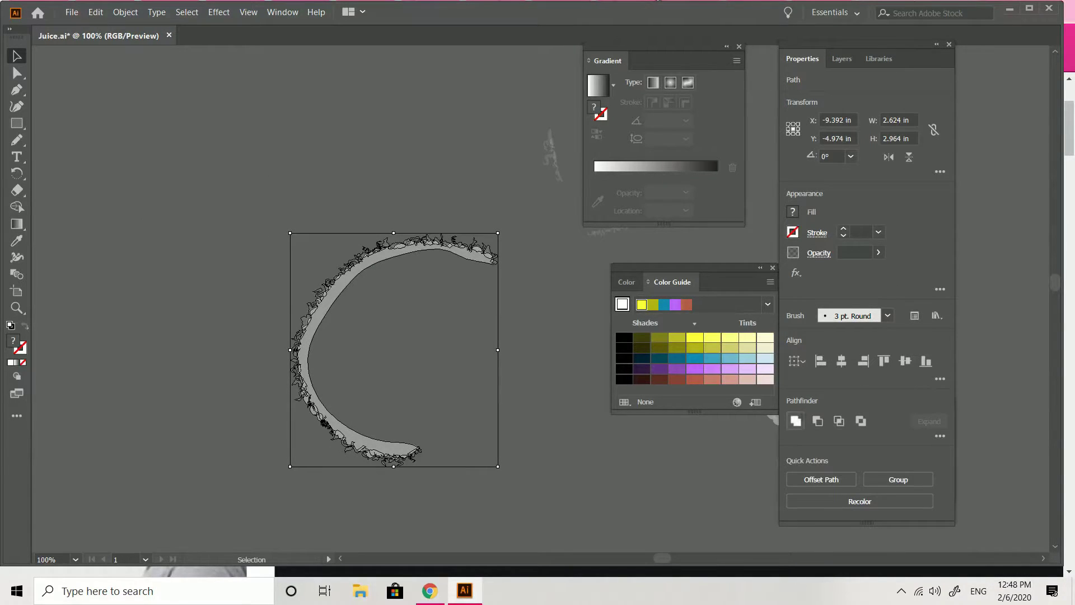
{"action": "left_click", "coordinate": [795, 421]}
{"action": "key", "text": "ctrl+shift+a"}
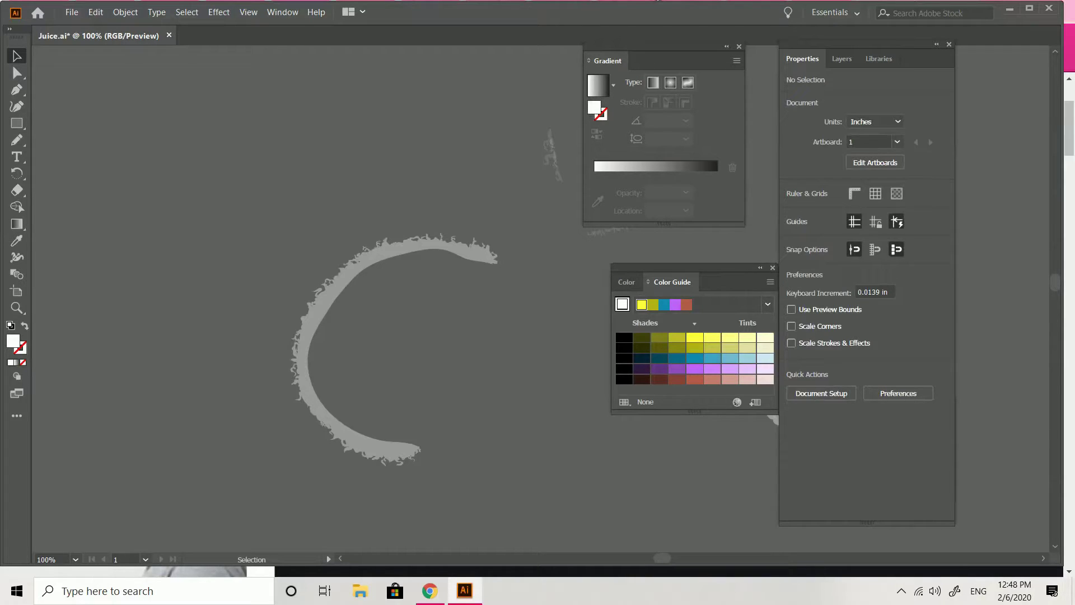
Move the united hair shape to the empty area below and between the two skulls.
{"action": "key", "text": "ctrl+minus"}
{"action": "key", "text": "ctrl+minus"}
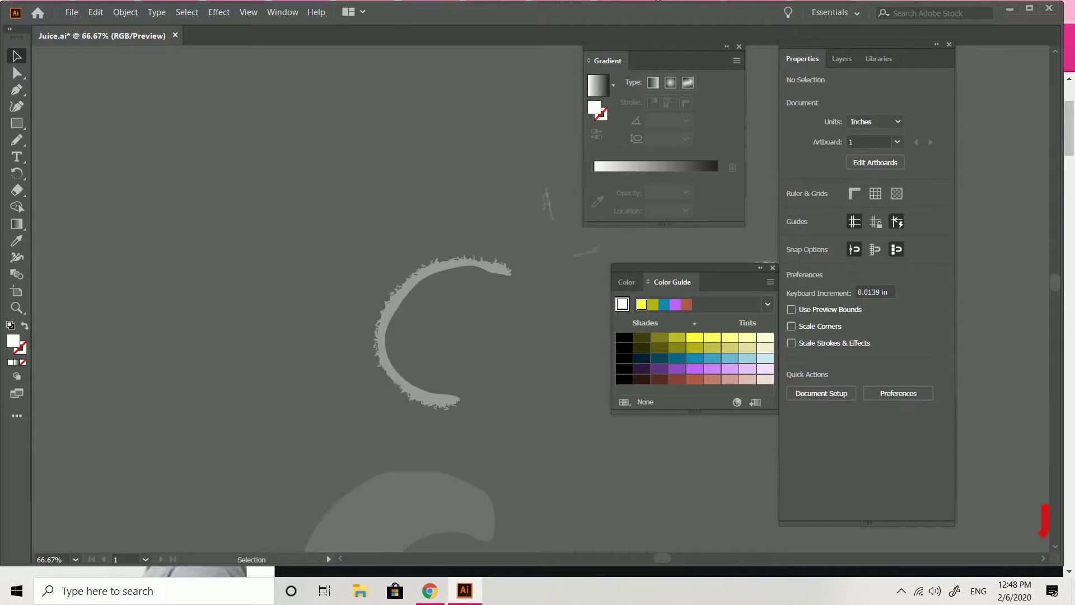
{"action": "key", "text": "ctrl+minus"}
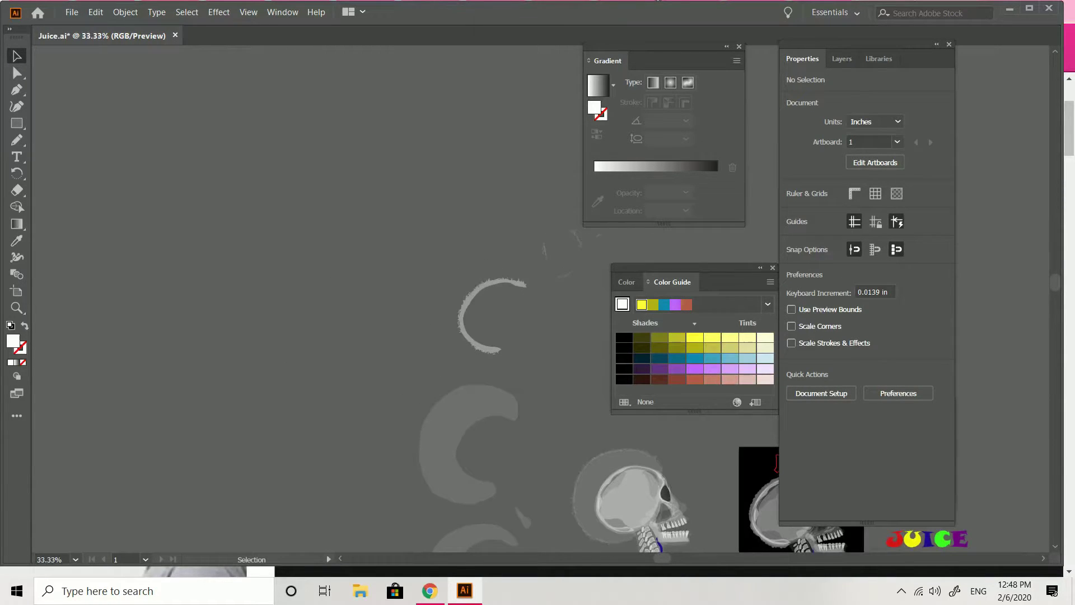
{"action": "scroll", "coordinate": [314, 297], "scroll_direction": "right", "scroll_amount": 5}
{"action": "scroll", "coordinate": [313, 297], "scroll_direction": "down", "scroll_amount": 3}
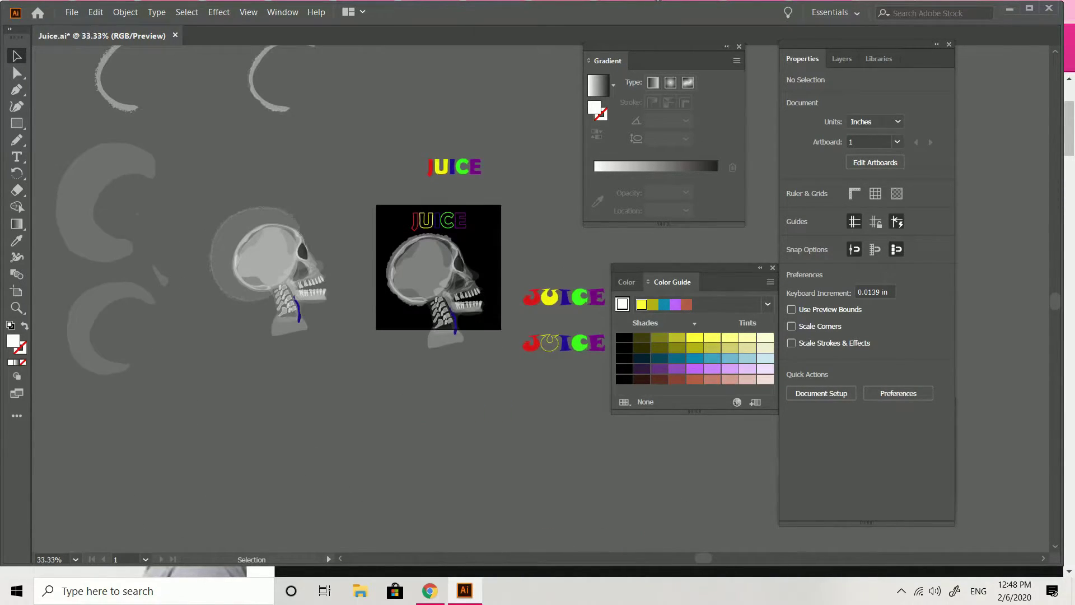
{"action": "scroll", "coordinate": [383, 304], "scroll_direction": "left", "scroll_amount": 1}
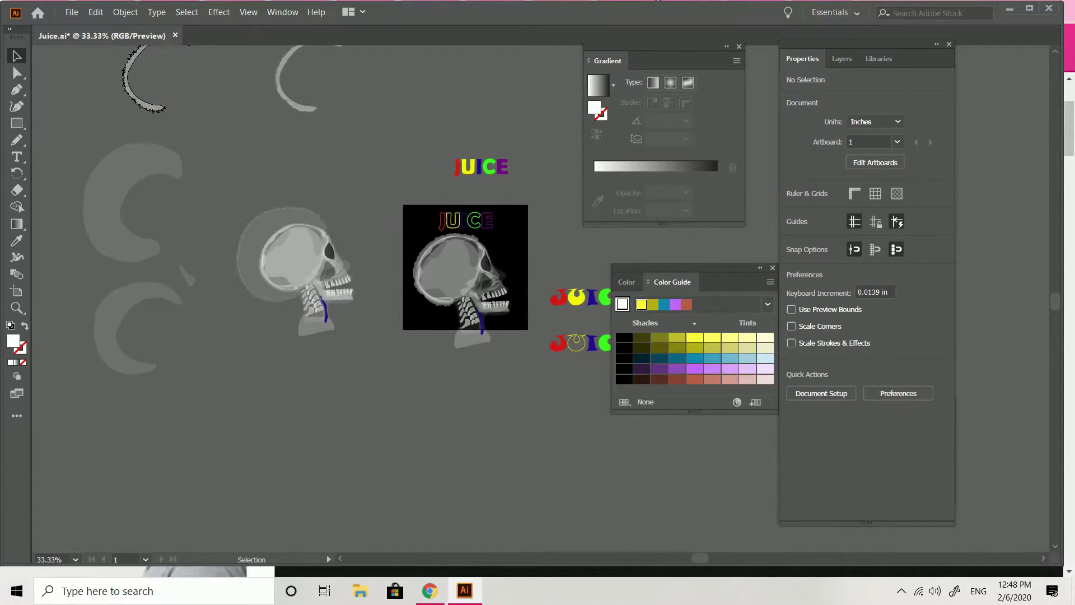
{"action": "mouse_move", "coordinate": [161, 107]}
{"action": "left_mouse_down"}
{"action": "mouse_move", "coordinate": [375, 408]}
{"action": "mouse_move", "coordinate": [384, 444]}
{"action": "left_mouse_up"}
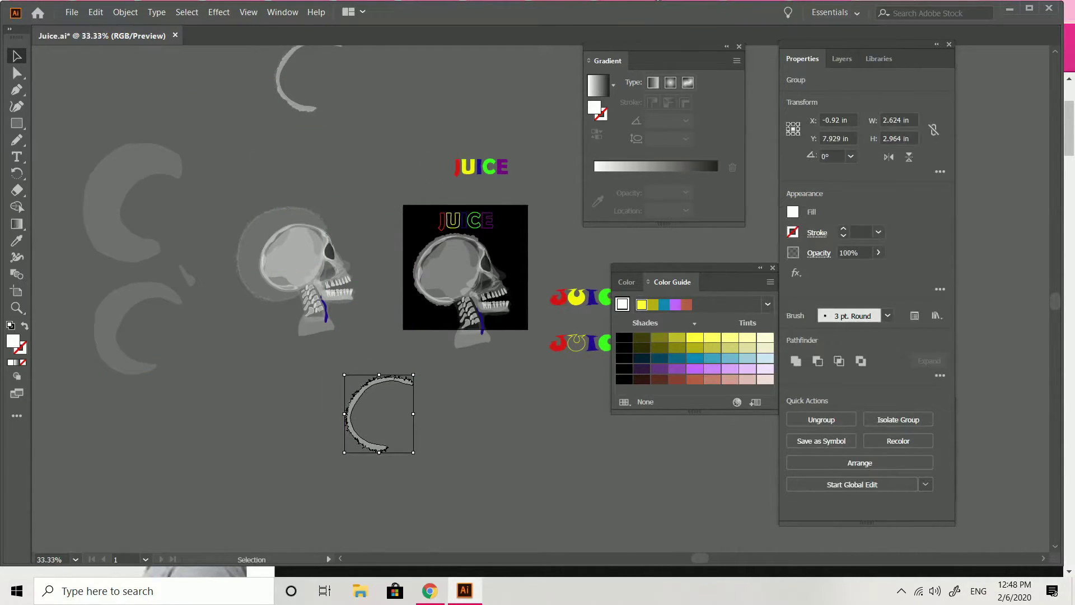
Sample the artboard skull's scalloped hair with the Eyedropper to give the united hair shape its white fill and 38% opacity.
{"action": "key", "text": "ctrl+equal"}
{"action": "key", "text": "ctrl+equal"}
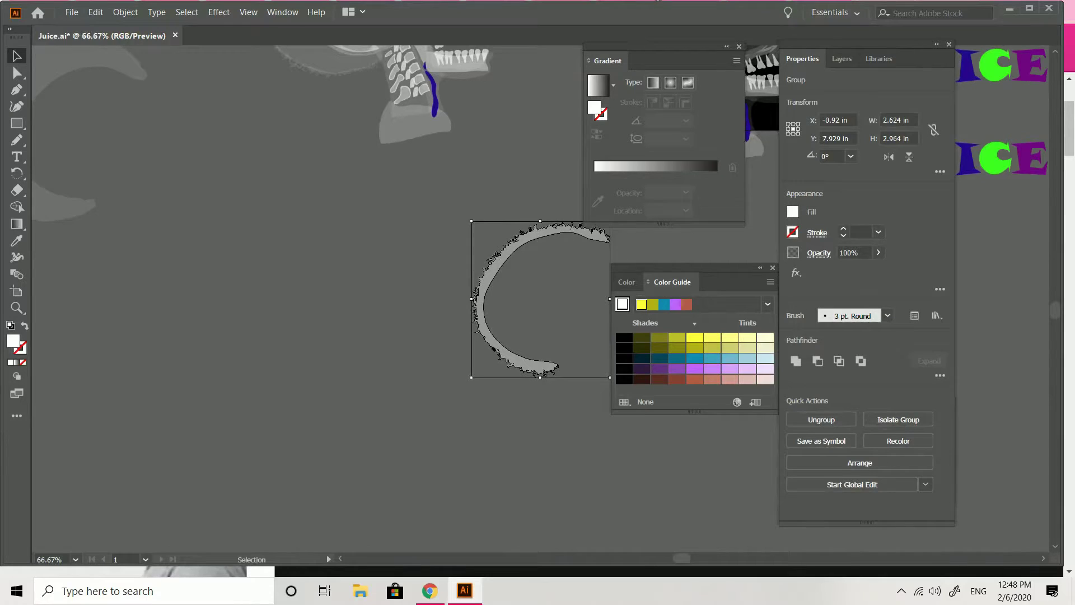
{"action": "scroll", "coordinate": [389, 461], "scroll_direction": "right", "scroll_amount": 5}
{"action": "scroll", "coordinate": [389, 460], "scroll_direction": "up", "scroll_amount": 3}
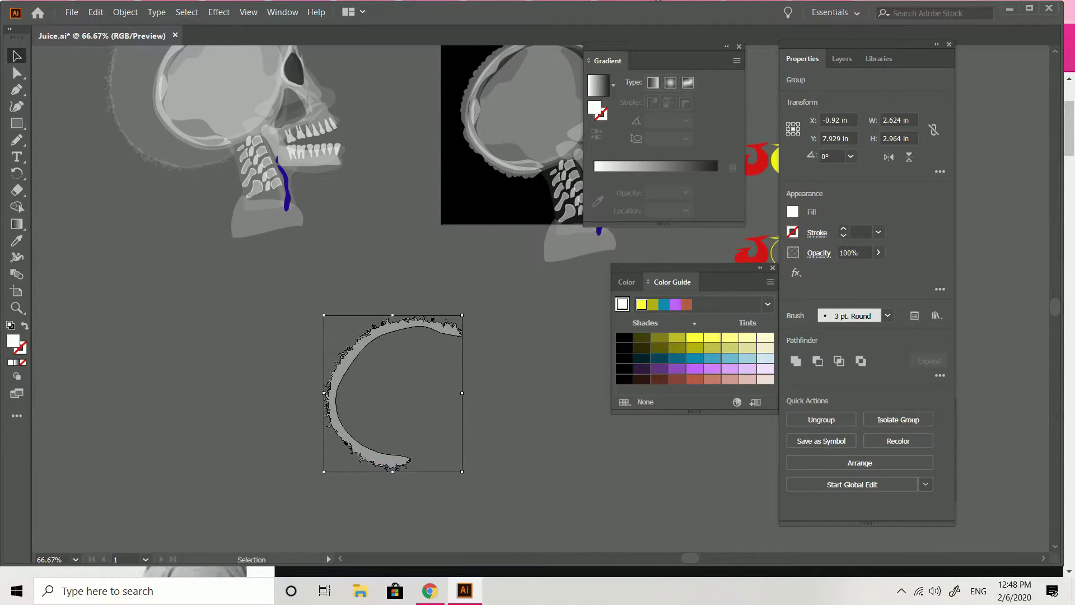
{"action": "scroll", "coordinate": [367, 437], "scroll_direction": "up", "scroll_amount": 5}
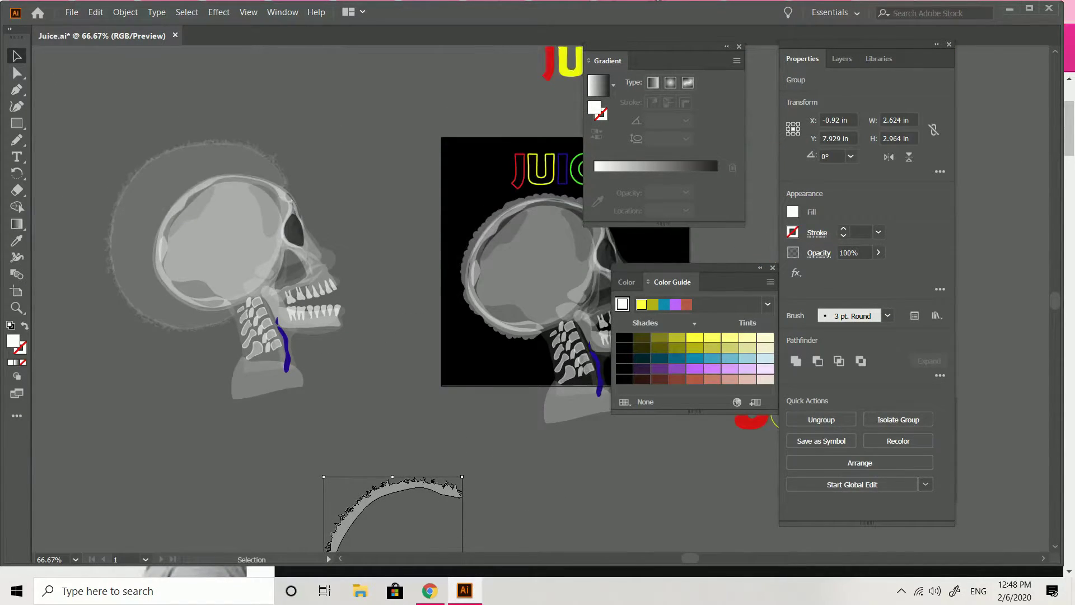
{"action": "scroll", "coordinate": [367, 437], "scroll_direction": "right", "scroll_amount": 10}
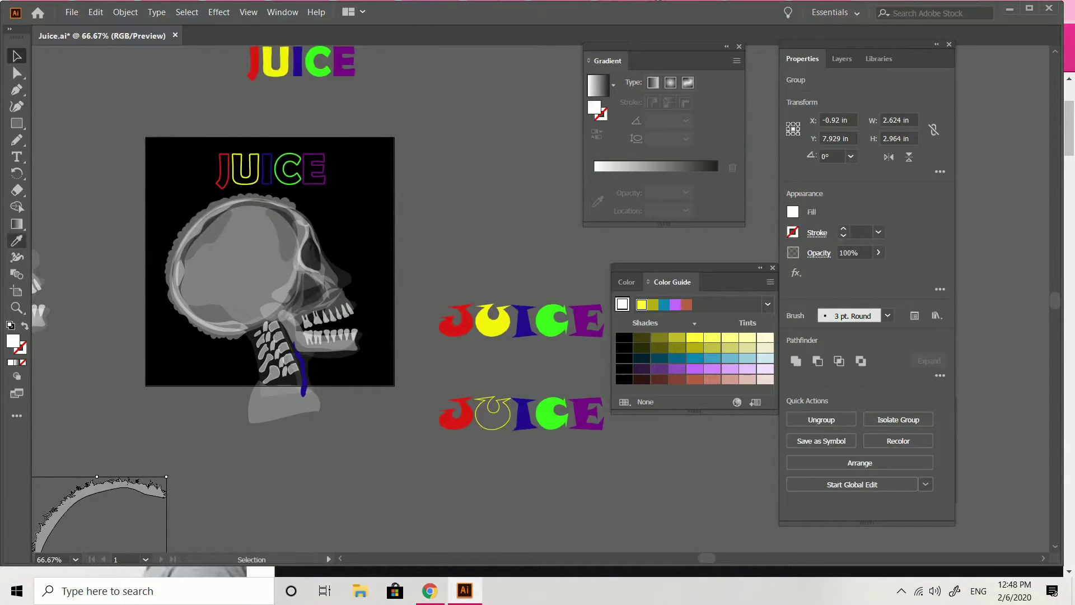
{"action": "left_click", "coordinate": [16, 241]}
{"action": "left_click", "coordinate": [190, 222]}
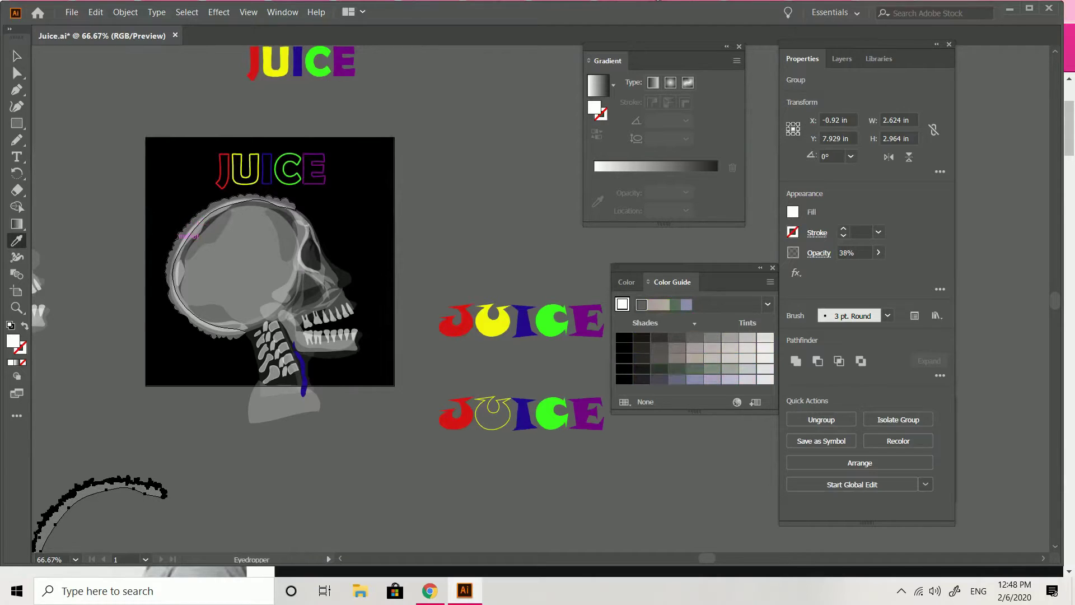
{"action": "key", "text": "v"}
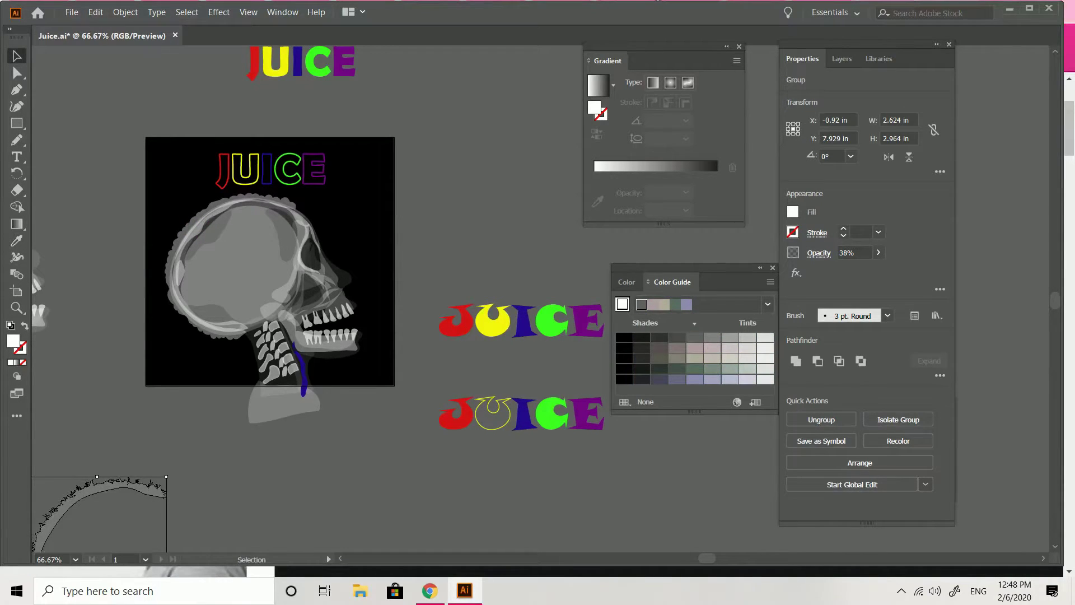
{"action": "key", "text": "ctrl+shift+a"}
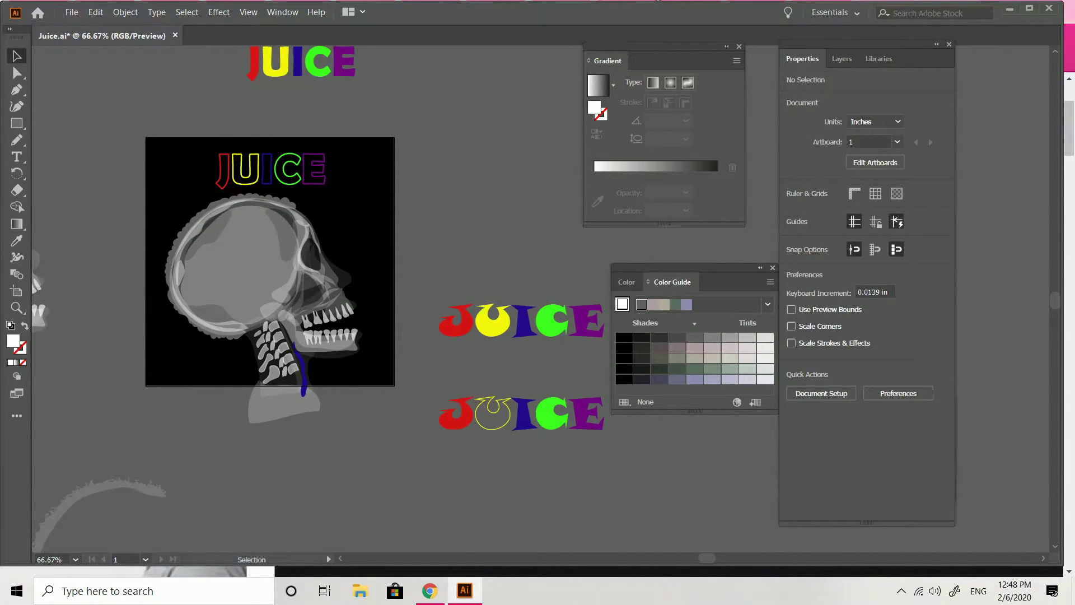
Move the scalloped hair off the artboard skull and fit the united afro hair around the skull in its place.
{"action": "key", "text": "ctrl+minus"}
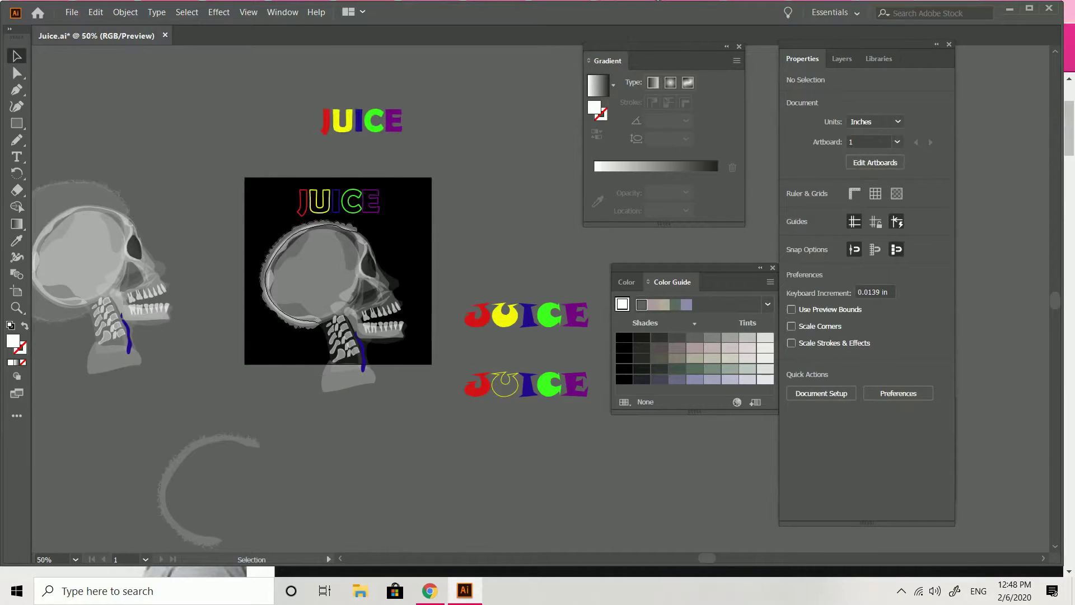
{"action": "left_click_drag", "start_coordinate": [269, 273], "coordinate": [157, 99]}
{"action": "left_click_drag", "start_coordinate": [259, 442], "coordinate": [304, 276]}
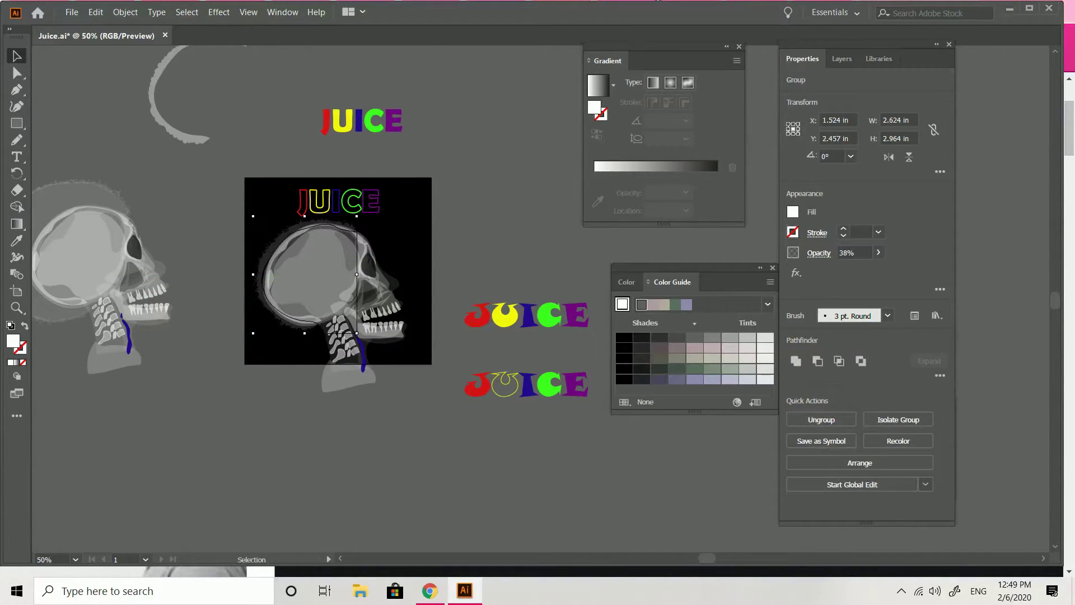
{"action": "key", "text": "ctrl+shift+a"}
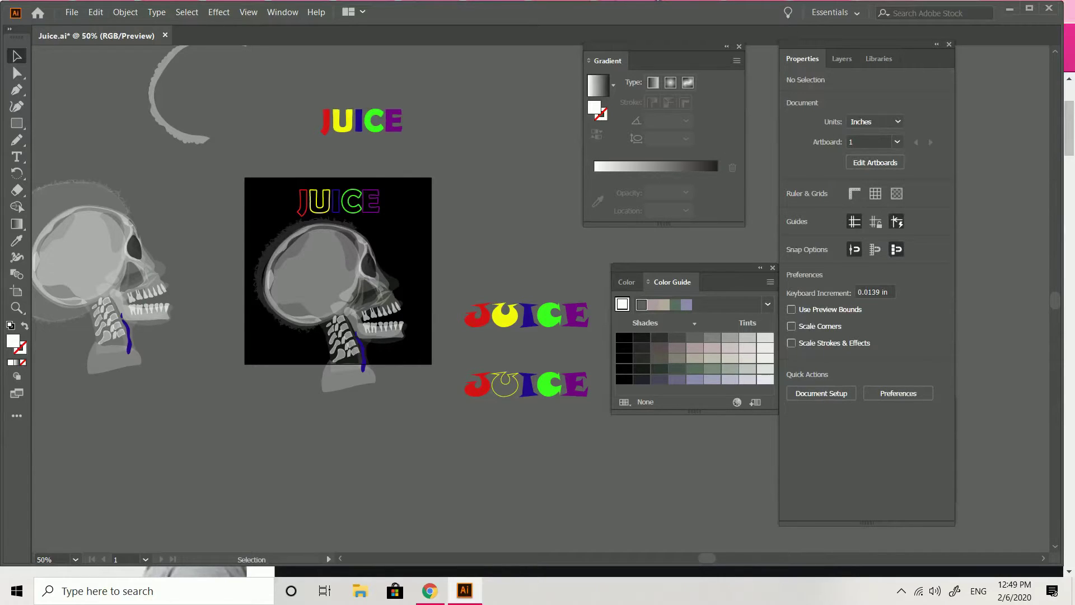
{"action": "key", "text": "ctrl+equal"}
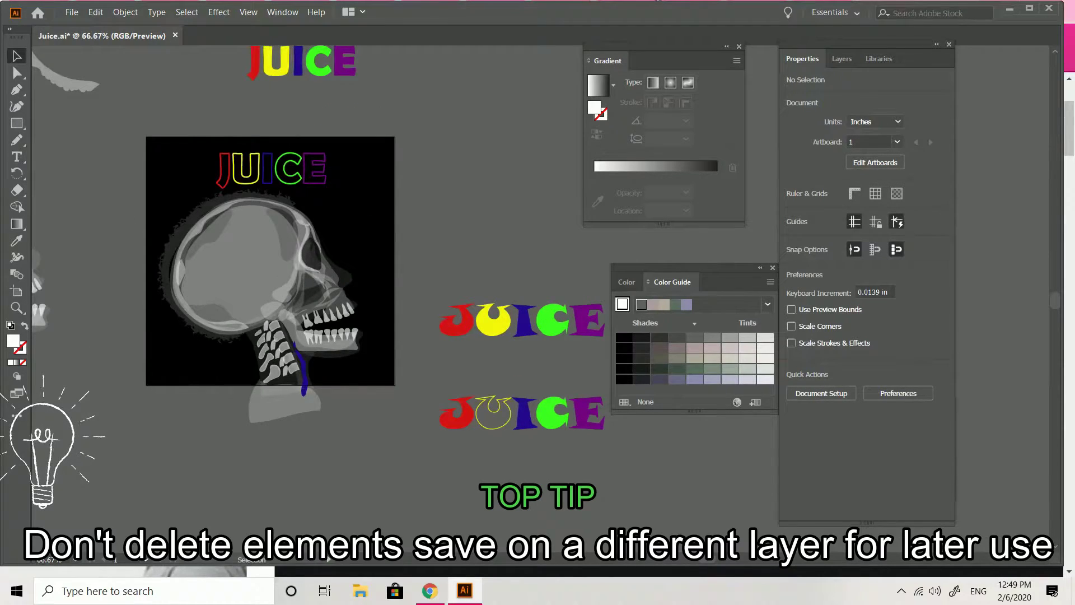
{"action": "left_click_drag", "start_coordinate": [179, 258], "coordinate": [183, 256]}
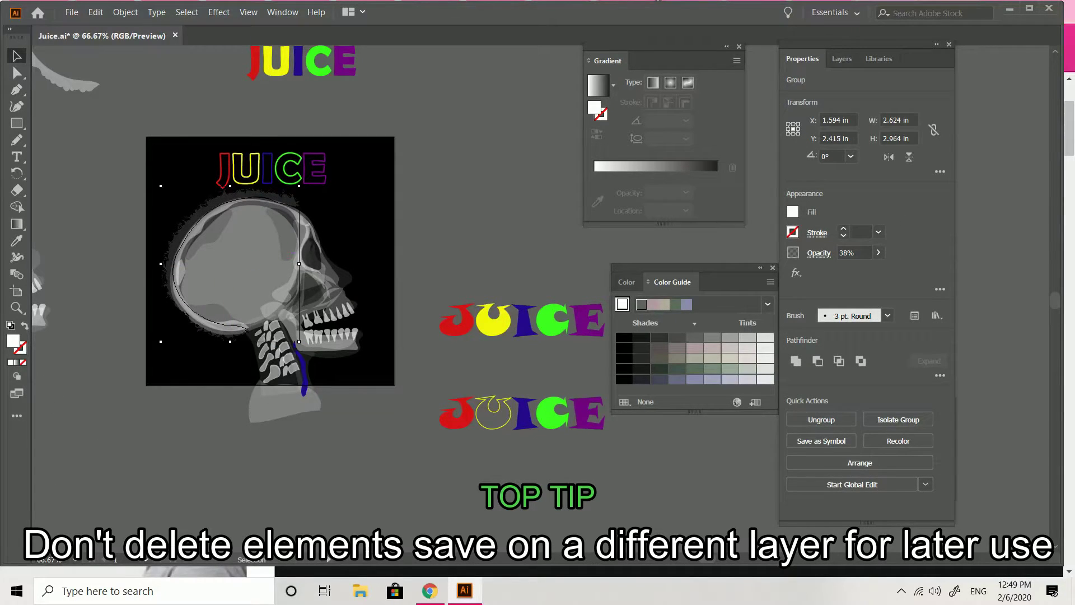
Nudge the united afro hair slightly down on the artboard skull and clear the selection.
{"action": "left_click_drag", "start_coordinate": [295, 195], "coordinate": [296, 197]}
{"action": "key", "text": "ctrl+shift+a"}
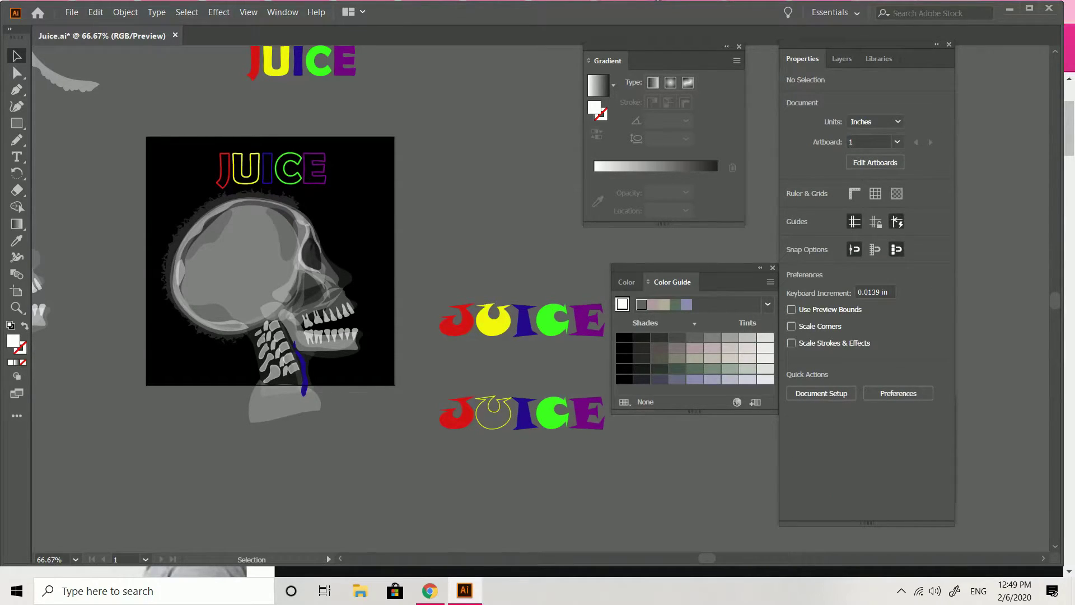
{"action": "key", "text": "ctrl+minus"}
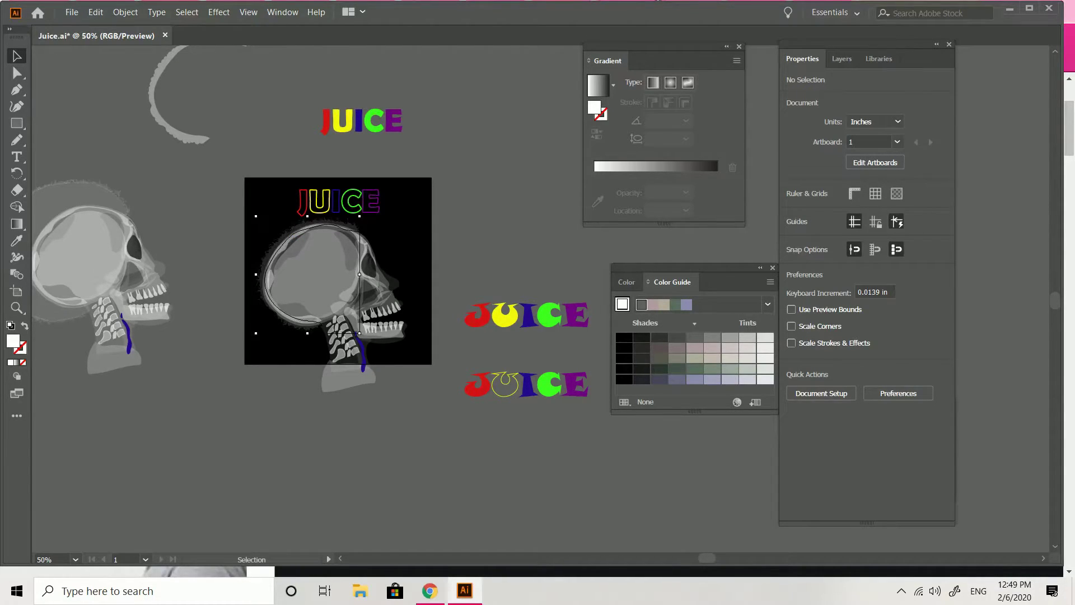
Raise the opacity of the artboard skull's afro hair to 59% and deselect it.
{"action": "left_click", "coordinate": [305, 246]}
{"action": "left_click", "coordinate": [879, 253]}
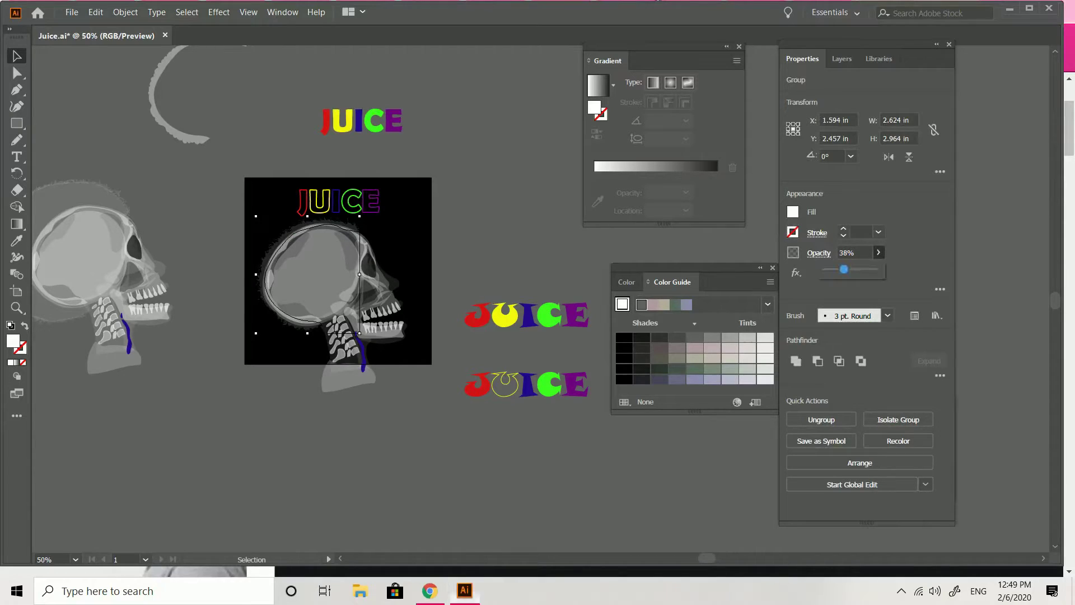
{"action": "left_click_drag", "start_coordinate": [844, 270], "coordinate": [848, 270]}
{"action": "left_click_drag", "start_coordinate": [849, 269], "coordinate": [856, 270]}
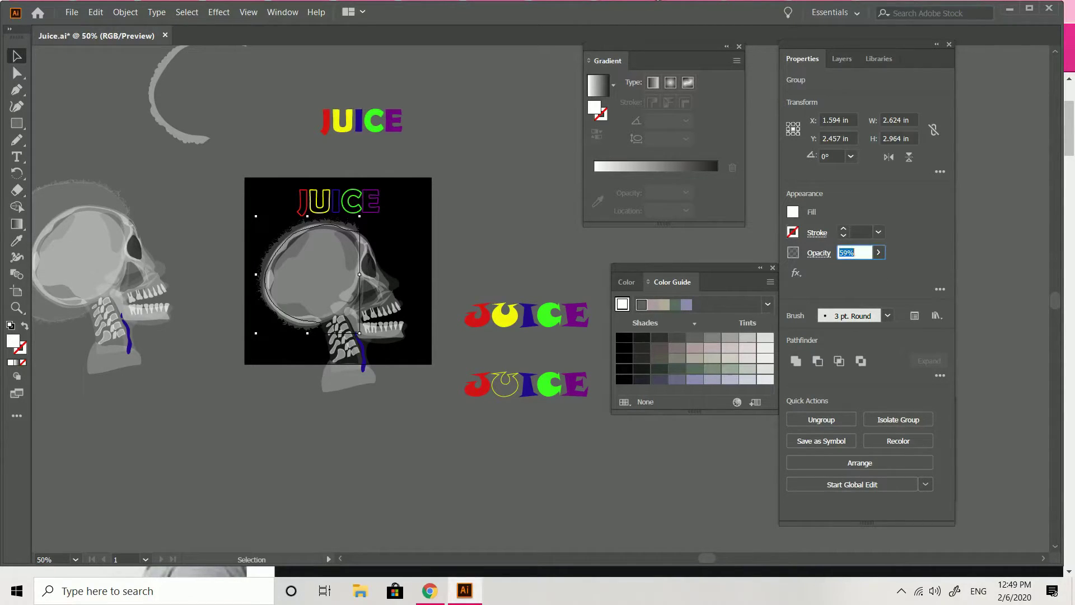
{"action": "left_click", "coordinate": [504, 240]}
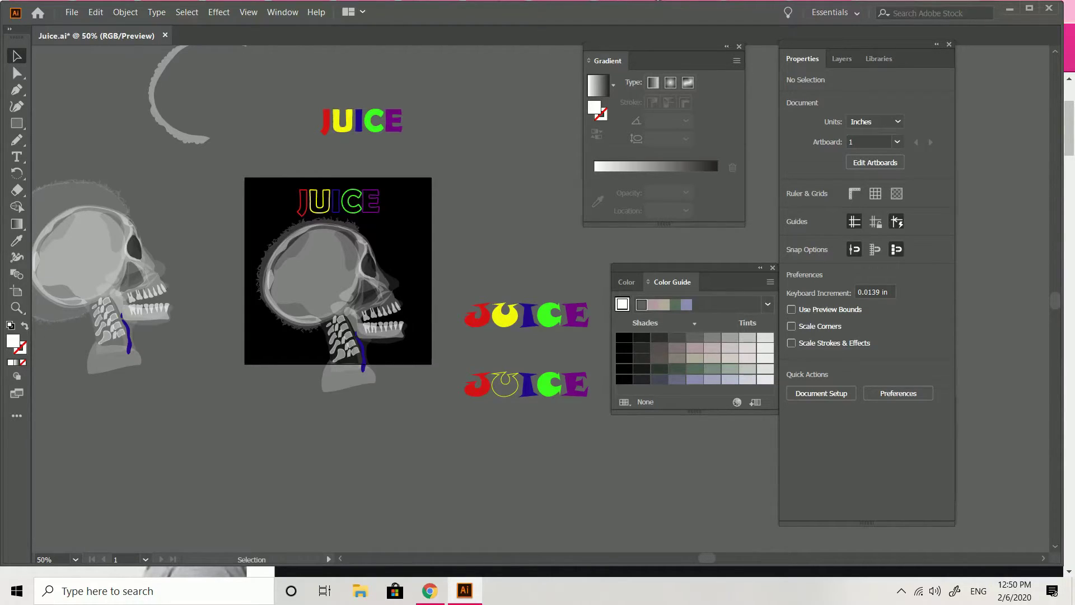
Save the Juice.ai document with the reworked hair.
{"action": "key", "text": "ctrl+plus"}
{"action": "key", "text": "ctrl+plus"}
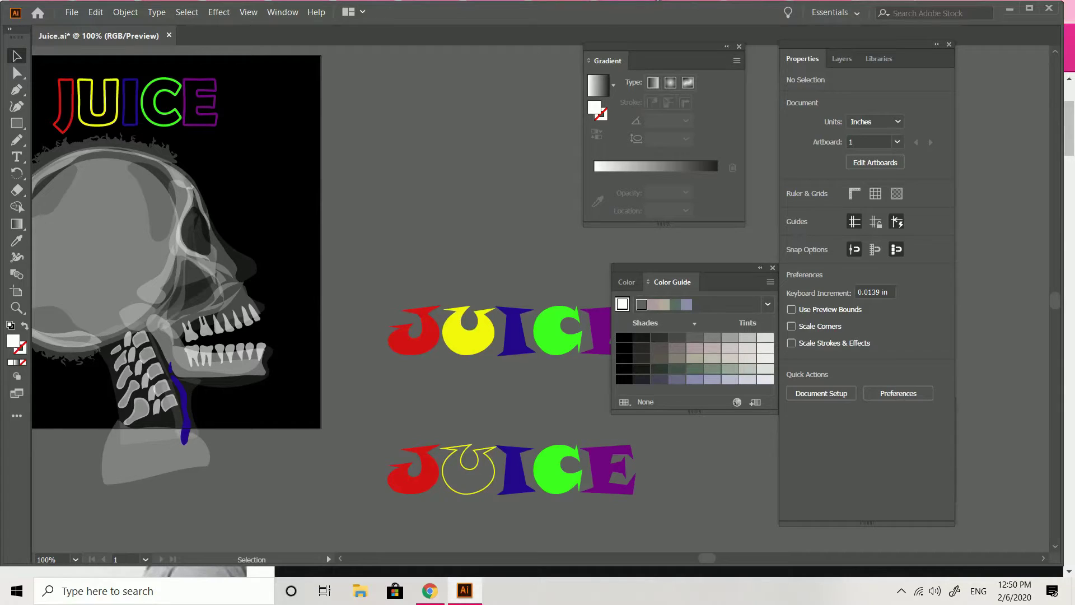
{"action": "key", "text": "ctrl+s"}
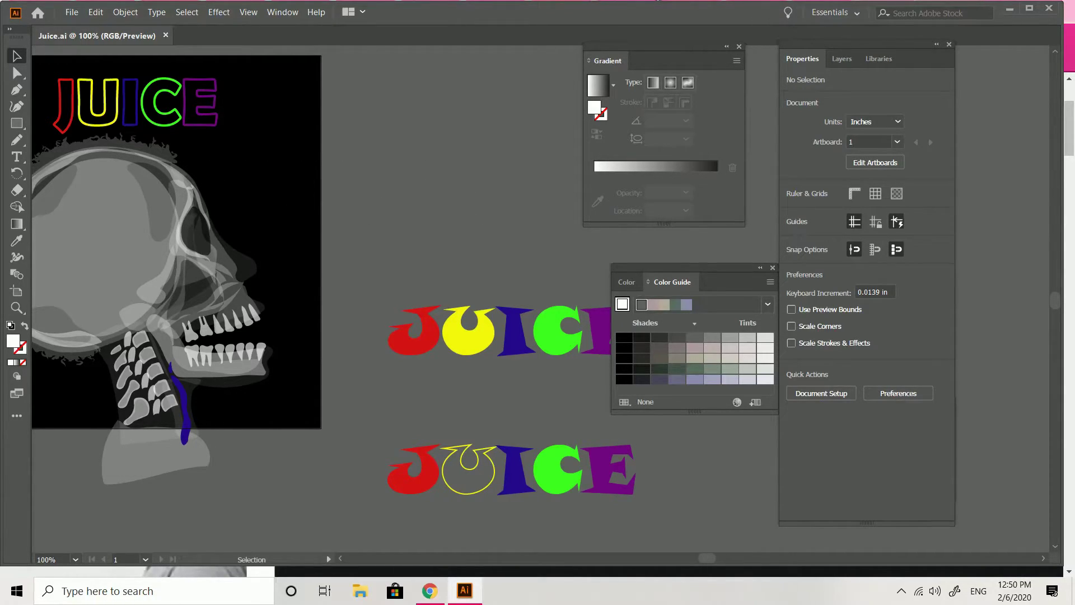
Examine the artboard skull's new afro hair up close and in the whole composition beside the second skull.
{"action": "scroll", "coordinate": [336, 280], "scroll_direction": "left", "scroll_amount": 12}
{"action": "scroll", "coordinate": [336, 280], "scroll_direction": "right", "scroll_amount": 7}
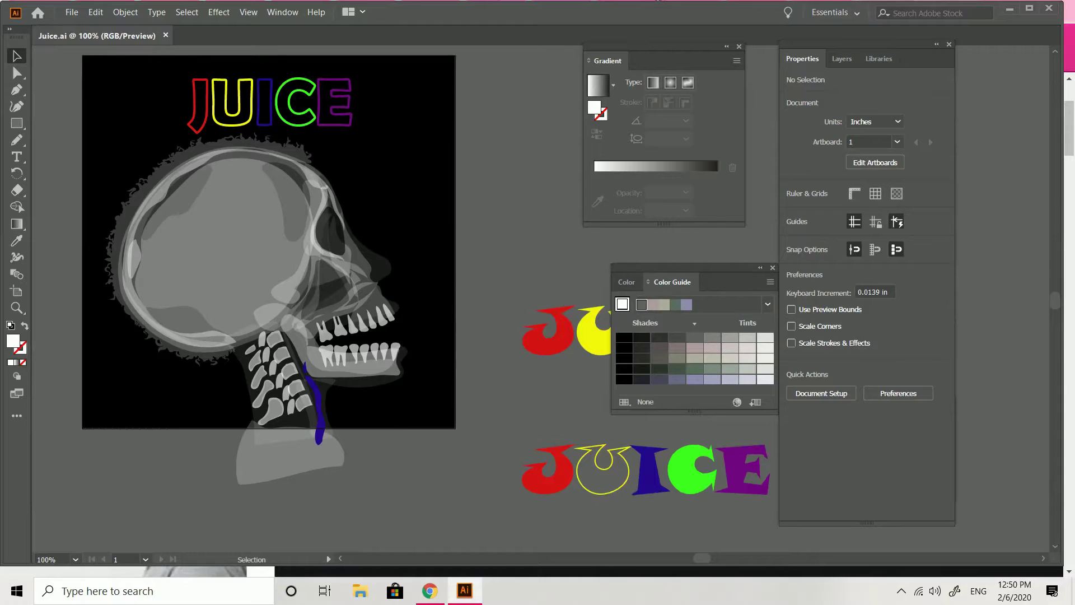
{"action": "key", "text": "ctrl+minus"}
{"action": "key", "text": "ctrl+minus"}
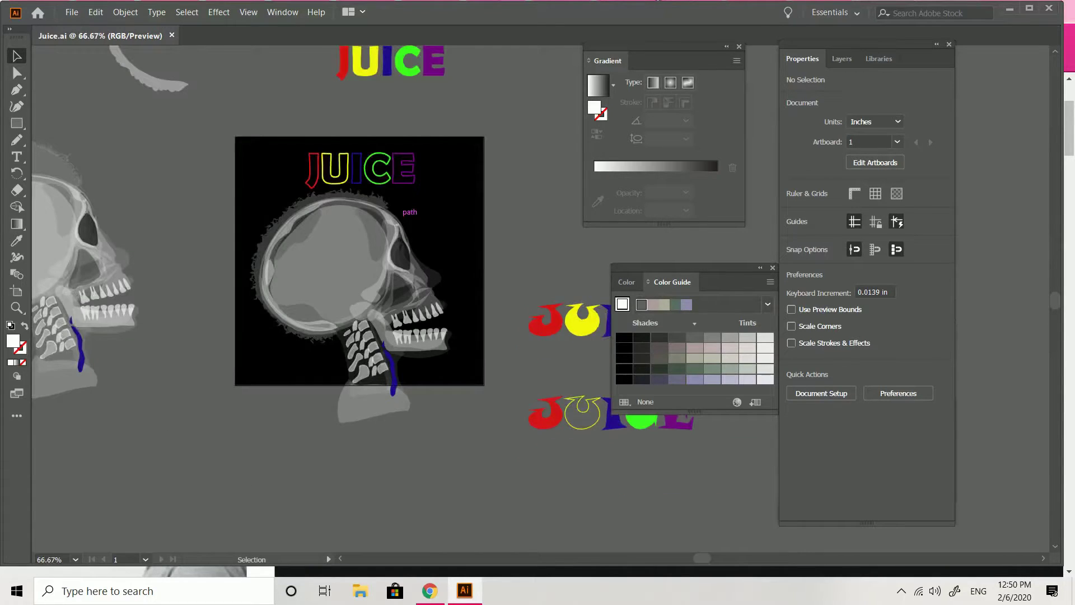
{"action": "key", "text": "ctrl+plus"}
{"action": "key", "text": "ctrl+plus"}
{"action": "key", "text": "ctrl+plus"}
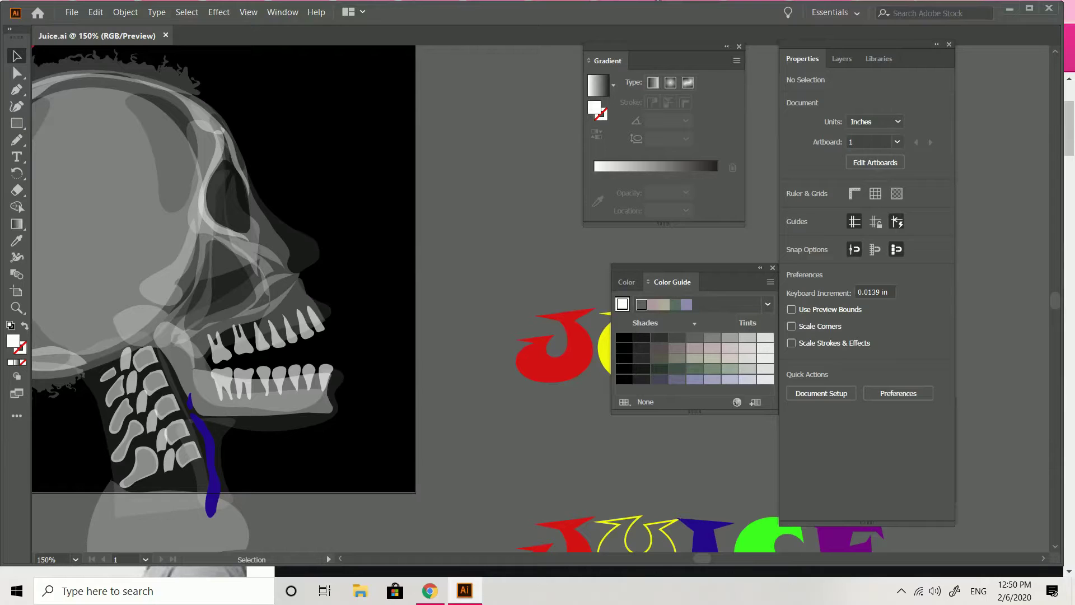
{"action": "scroll", "coordinate": [321, 299], "scroll_direction": "left", "scroll_amount": 5}
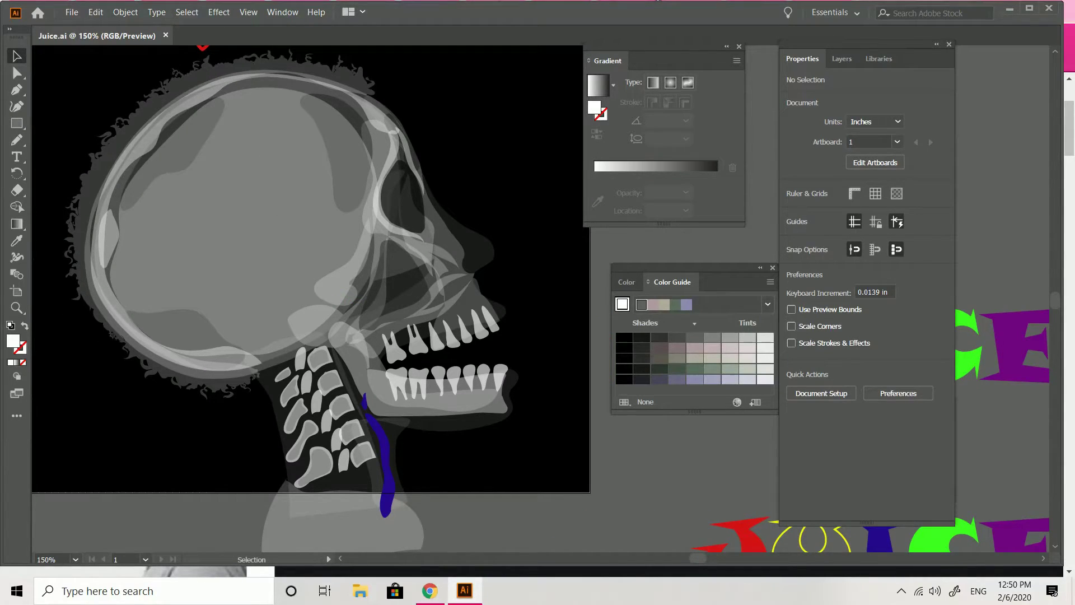
{"action": "key", "text": "ctrl+minus"}
{"action": "key", "text": "ctrl+minus"}
{"action": "key", "text": "ctrl+minus"}
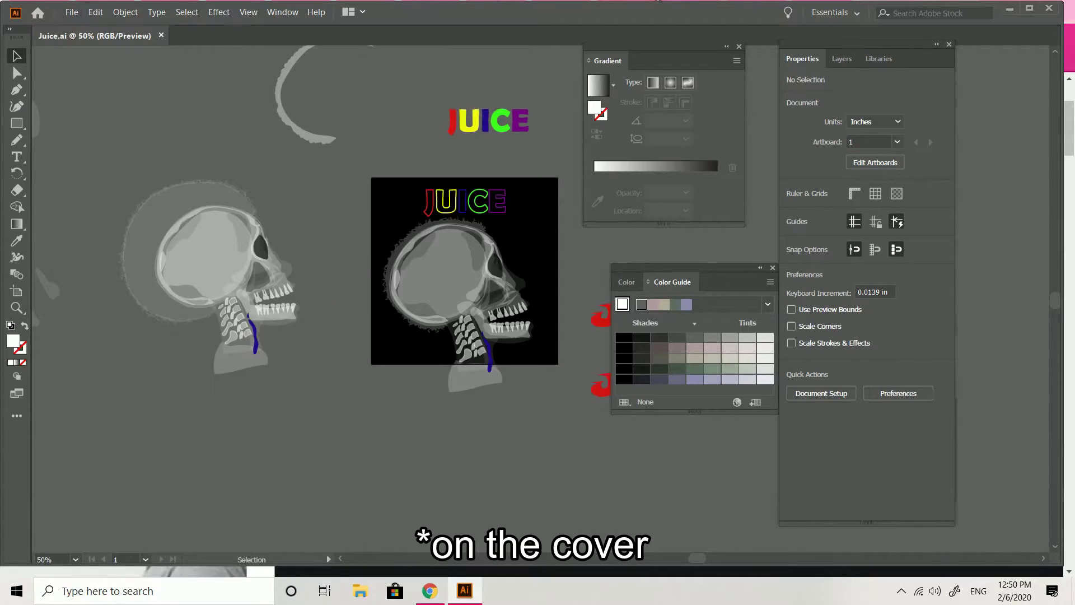
Create a new document named juice big afro.
{"action": "left_click", "coordinate": [71, 12]}
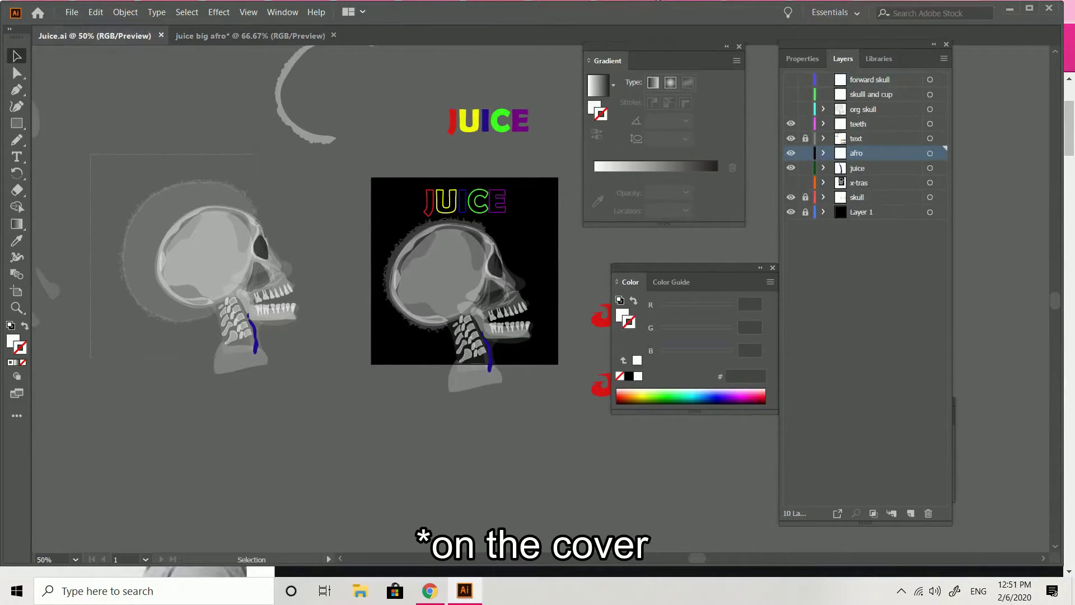
Unlock the skull layer in Juice.ai and cut out the complete big-afro skull that stands beside the artboard.
{"action": "left_click_drag", "start_coordinate": [255, 357], "coordinate": [296, 424]}
{"action": "left_click", "coordinate": [806, 198]}
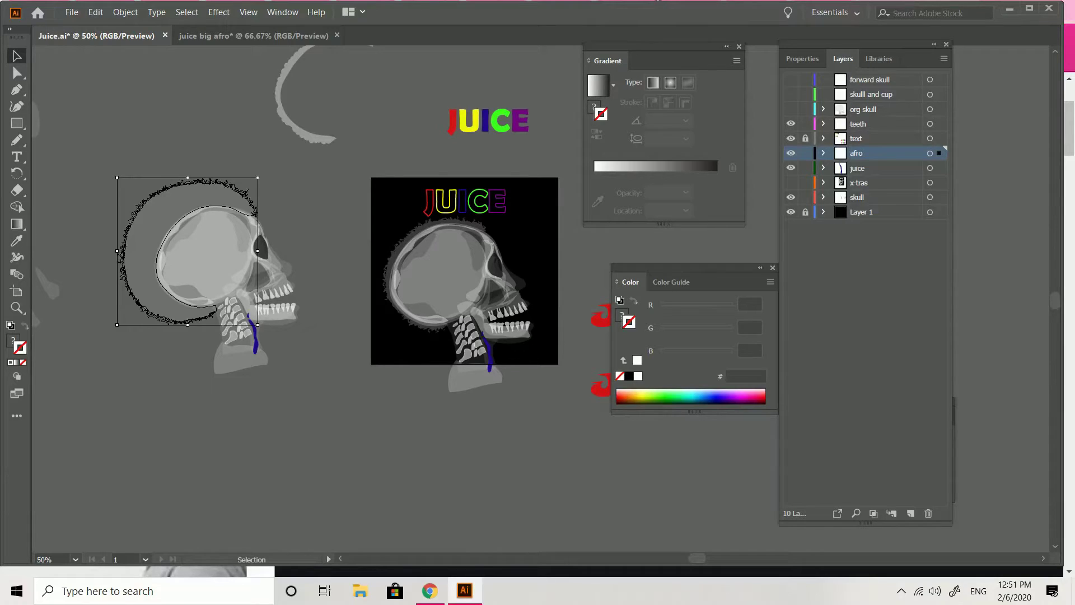
{"action": "key", "text": "ctrl+shift+a"}
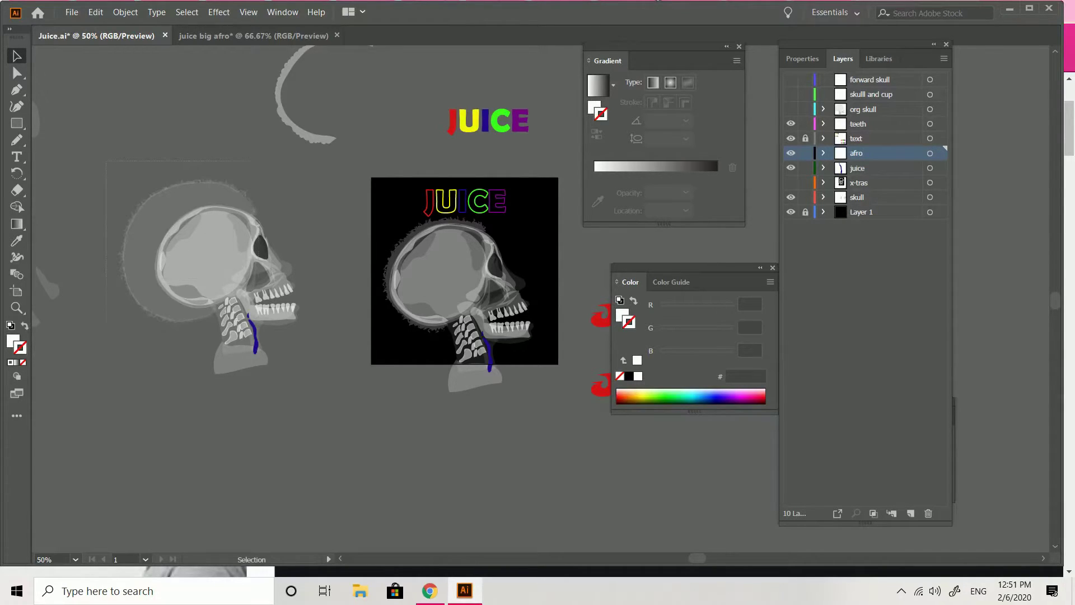
{"action": "key", "text": "ctrl+a"}
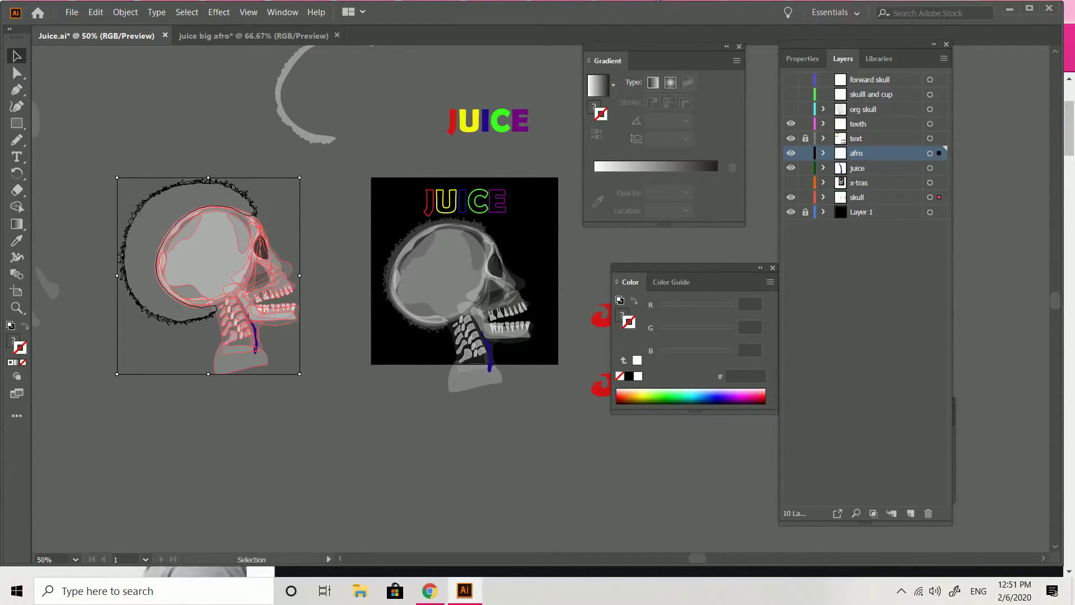
{"action": "key", "text": "ctrl+shift+b"}
{"action": "key", "text": "ctrl+shift+b"}
{"action": "left_click", "coordinate": [253, 36]}
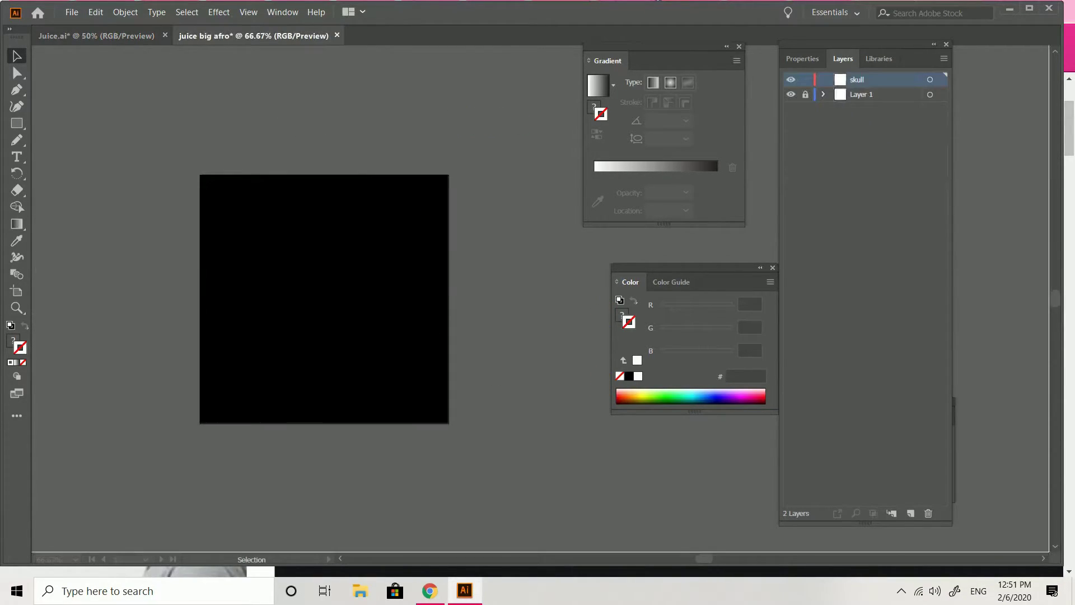
{"action": "key", "text": "ctrl+Tab"}
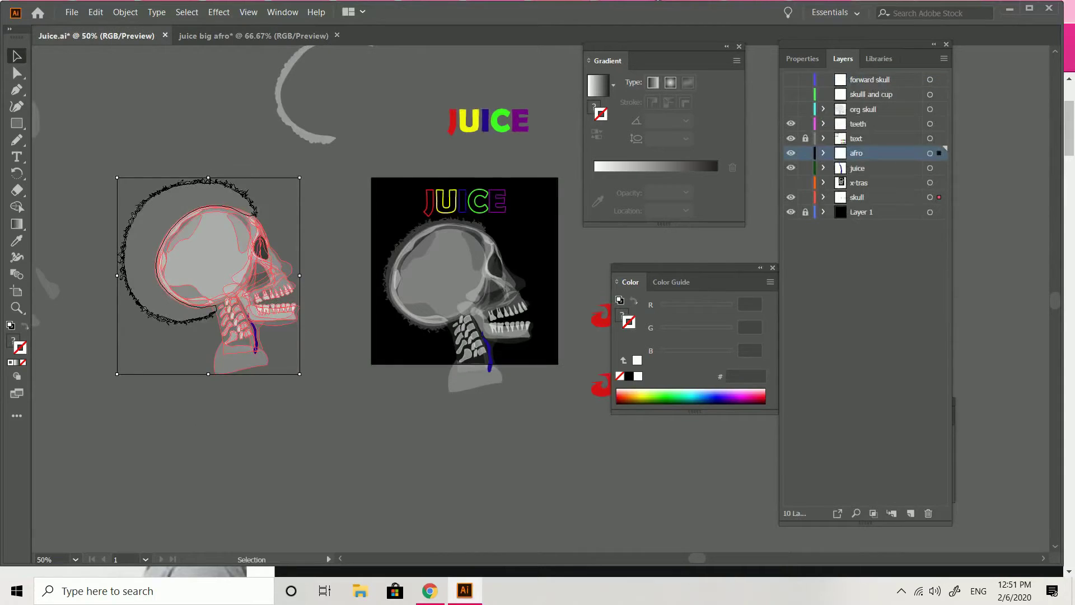
{"action": "key", "text": "Delete"}
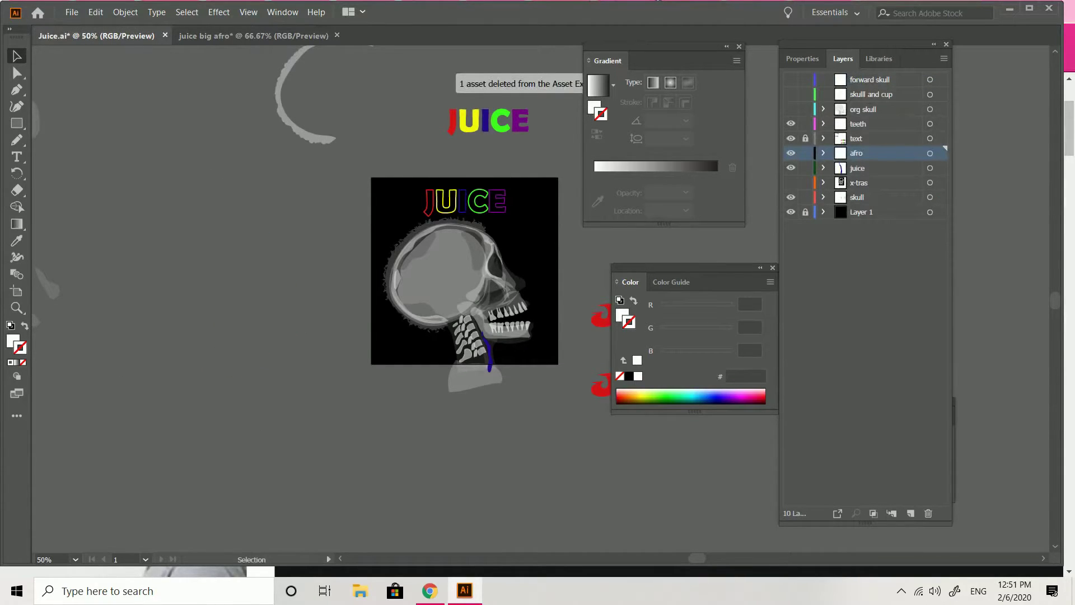
Paste the big-afro skull into the juice big afro document and position it over the black artboard.
{"action": "key", "text": "ctrl+Tab"}
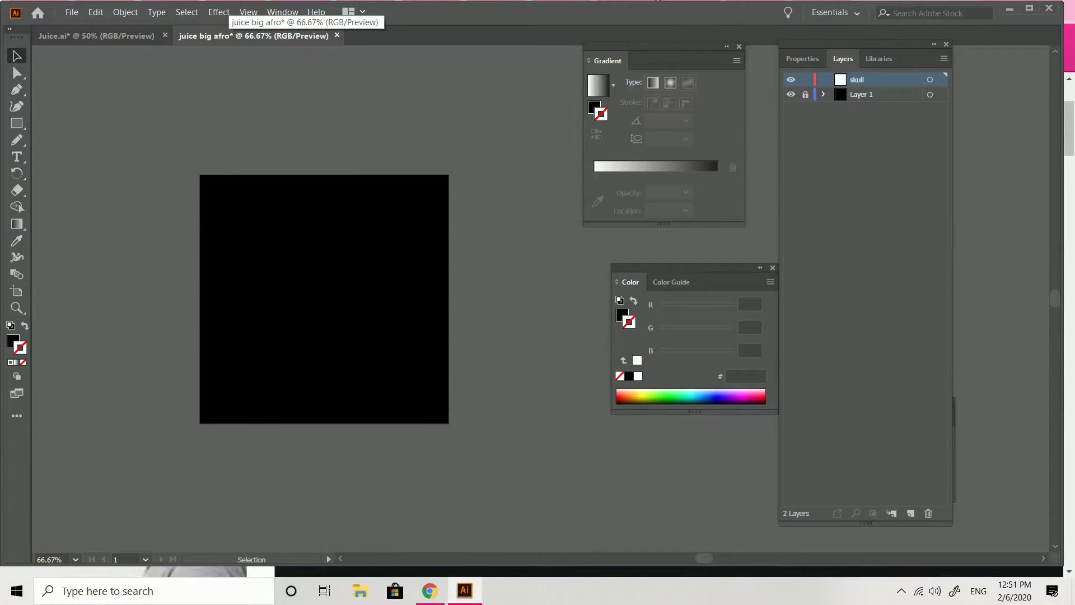
{"action": "key", "text": "ctrl+v"}
{"action": "left_click_drag", "start_coordinate": [549, 302], "coordinate": [331, 328]}
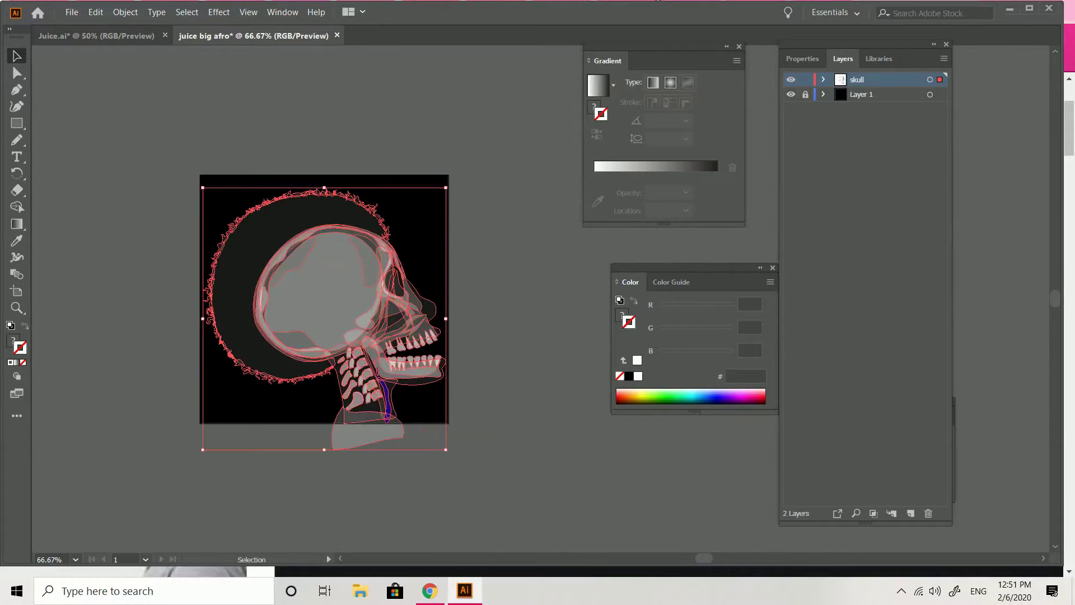
{"action": "key", "text": "ctrl+shift+a"}
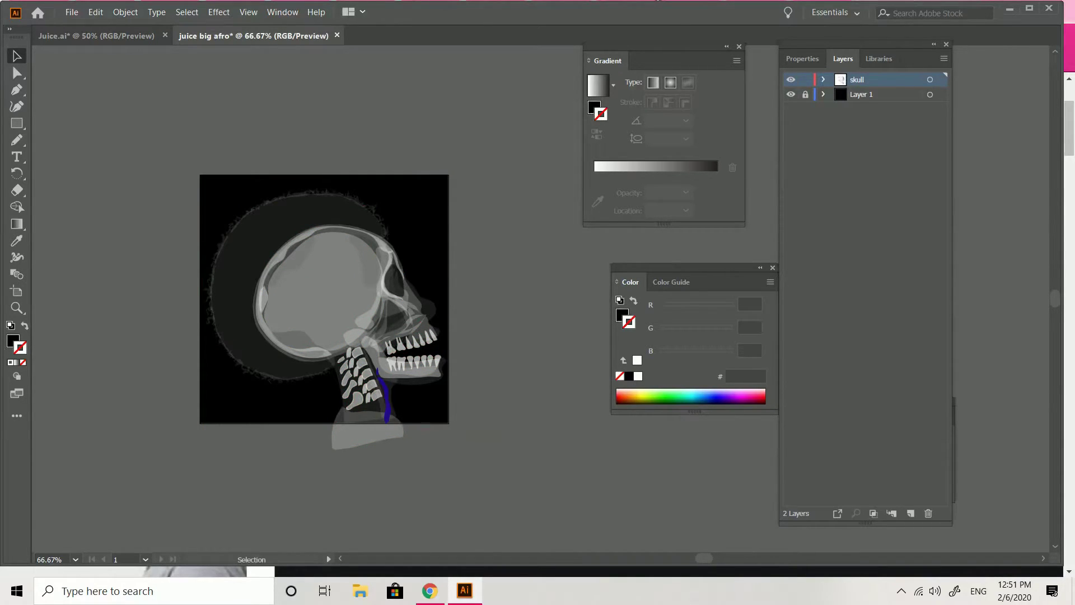
Save the document as juice big afro in Creative Cloud Files, in Adobe Illustrator format with the Illustrator 2020 version.
{"action": "left_click", "coordinate": [72, 12]}
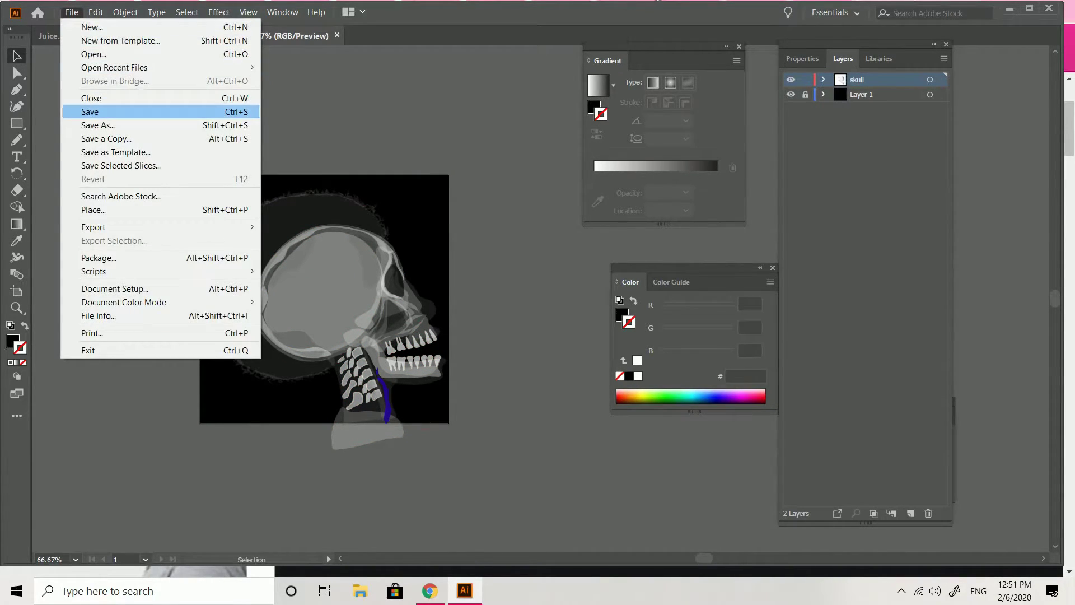
{"action": "left_click", "coordinate": [89, 112]}
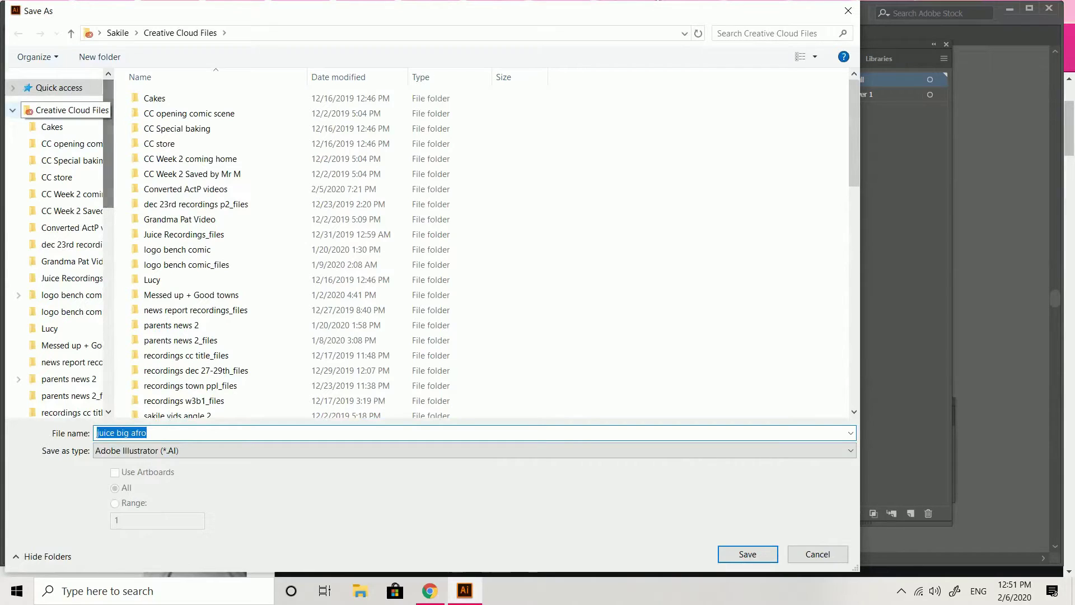
{"action": "left_click", "coordinate": [68, 110]}
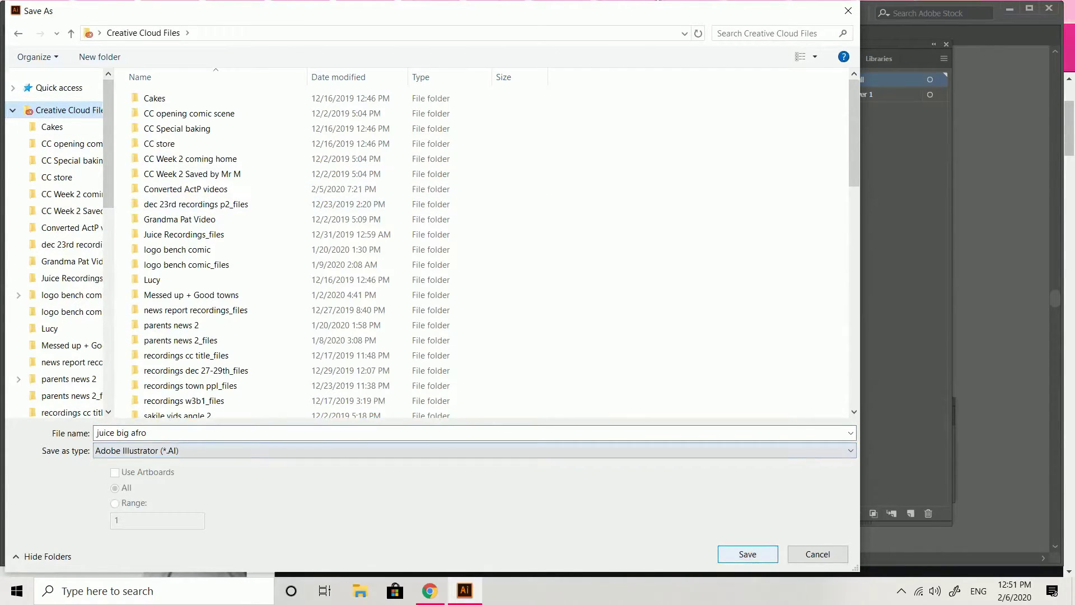
{"action": "left_click", "coordinate": [747, 554]}
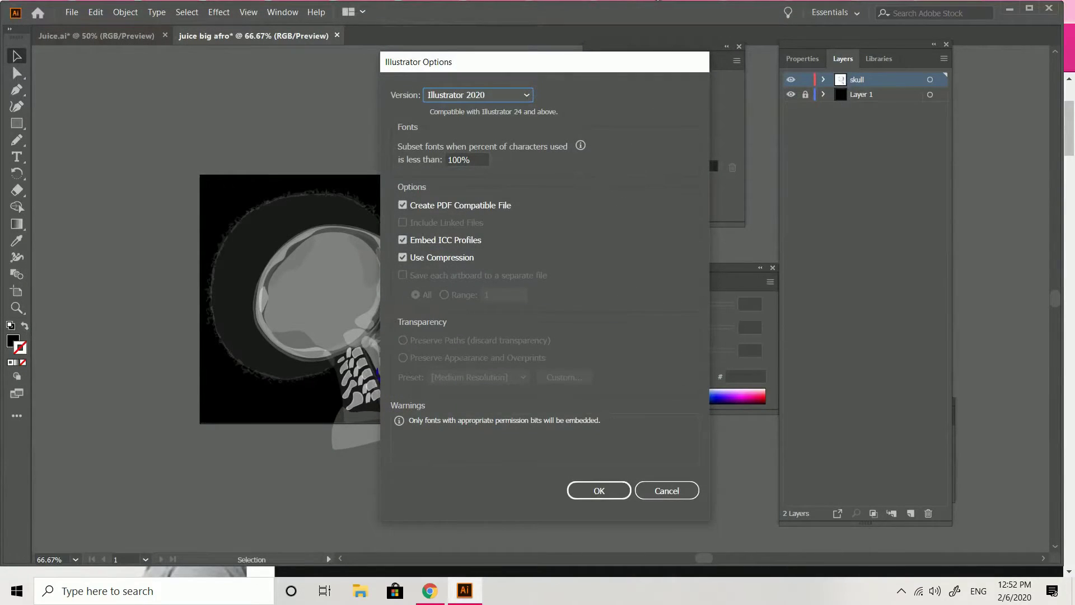
{"action": "left_click", "coordinate": [599, 491]}
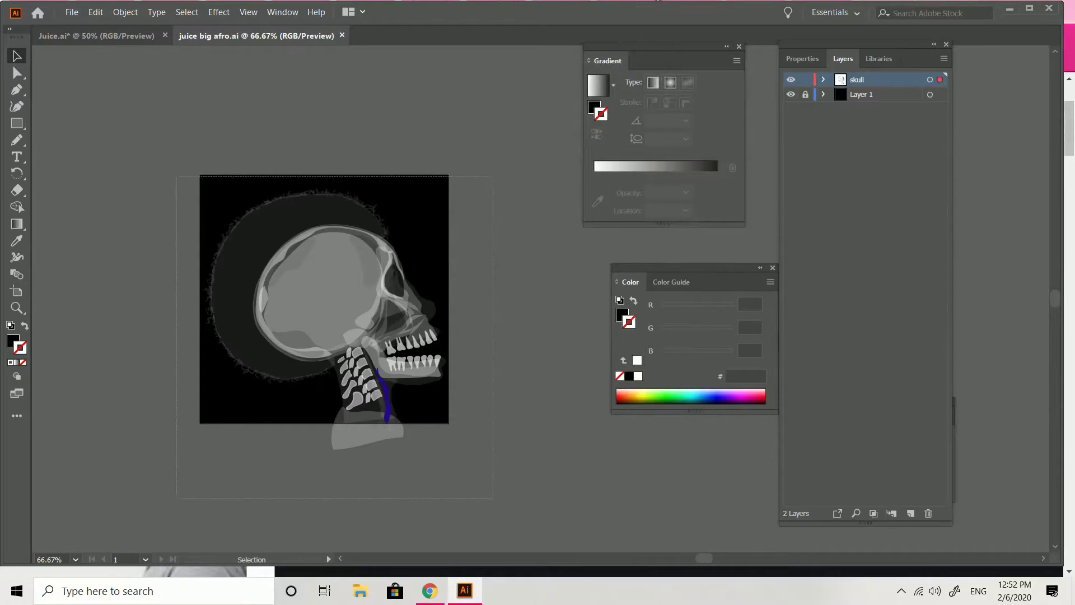
Scale the whole big-afro skull down and shift it slightly right to leave empty space above it on the artboard.
{"action": "key", "text": "ctrl+a"}
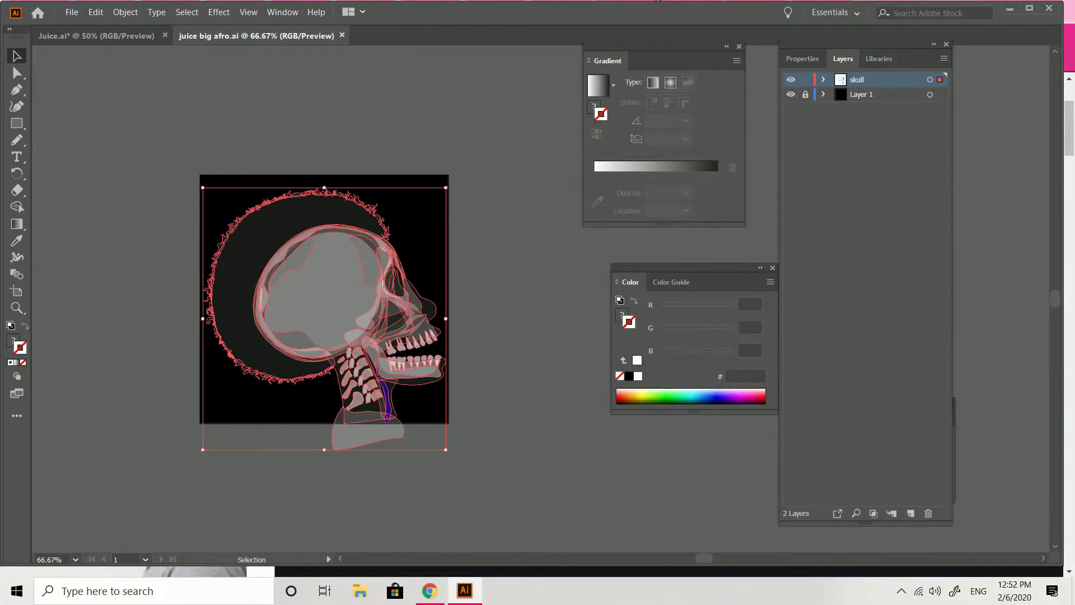
{"action": "key", "text": "ctrl+c"}
{"action": "left_click_drag", "start_coordinate": [446, 187], "coordinate": [442, 220]}
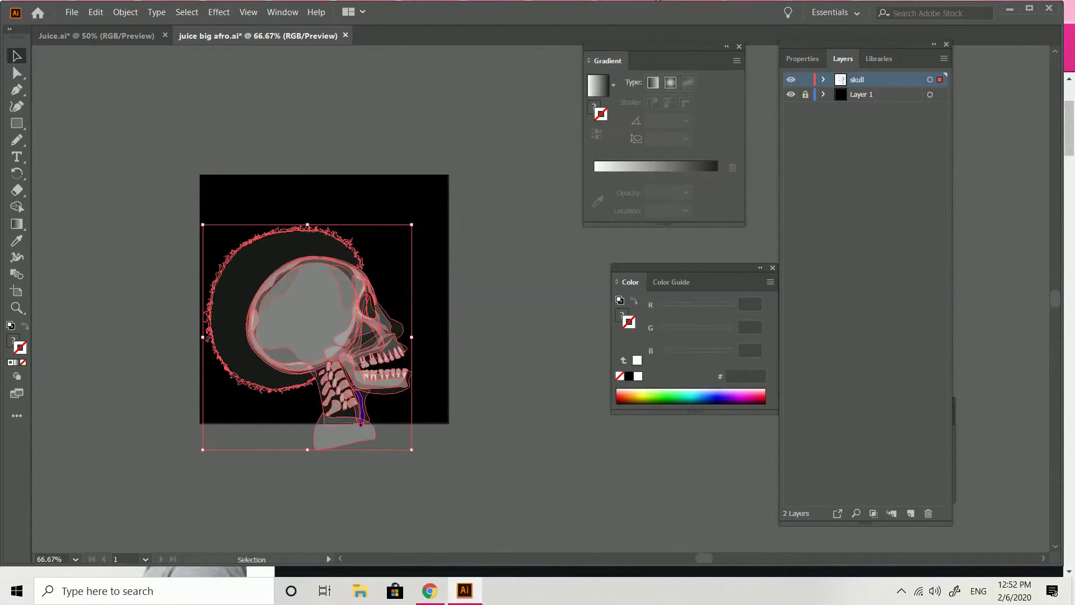
{"action": "left_click_drag", "start_coordinate": [352, 333], "coordinate": [366, 335]}
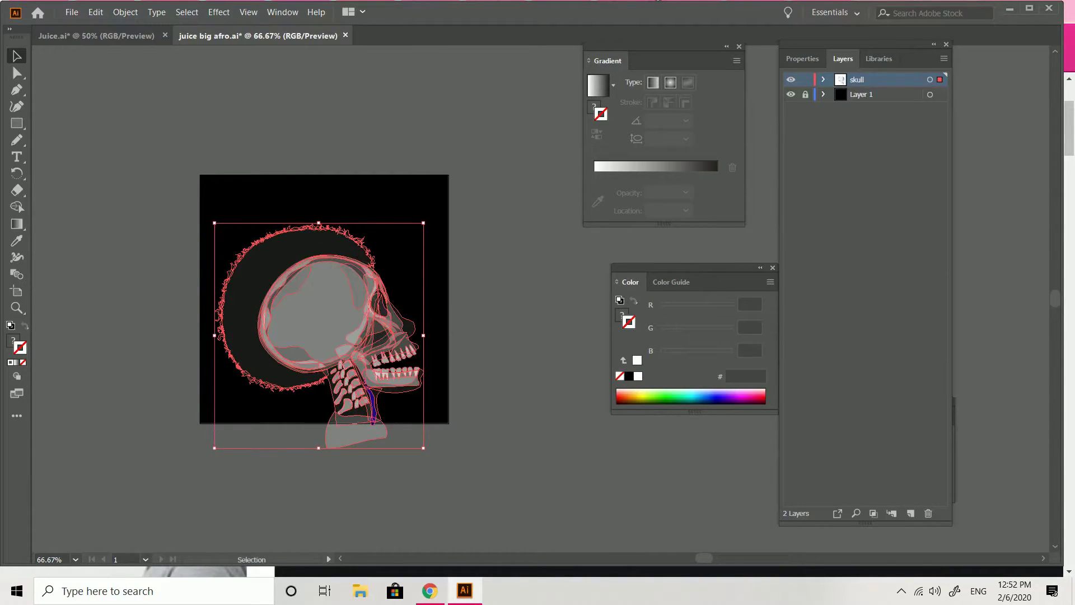
{"action": "key", "text": "ctrl+shift+a"}
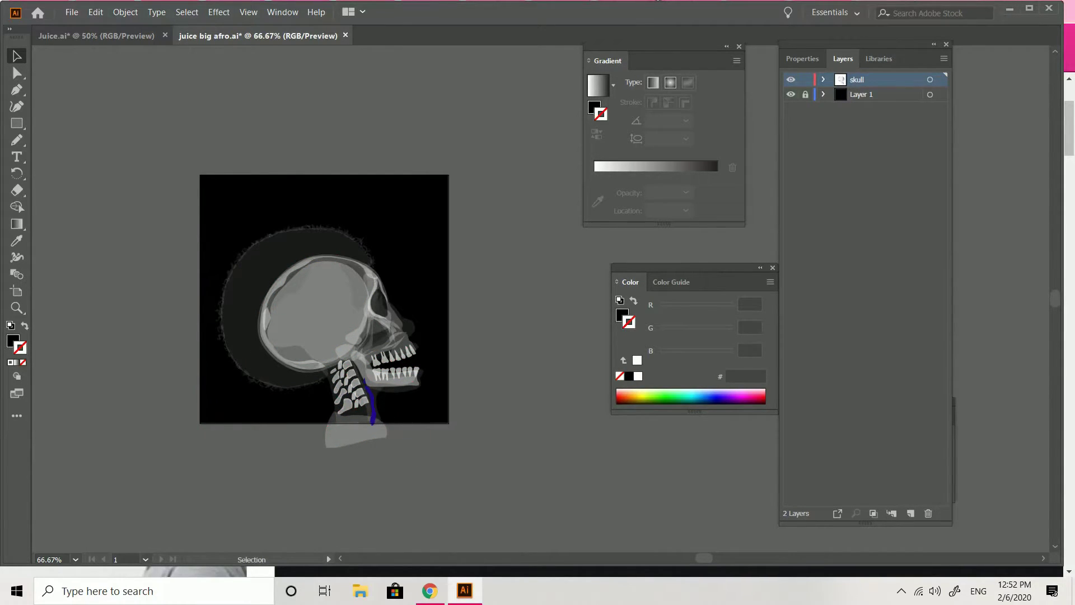
Add a new layer named text above the skull layer.
{"action": "left_click", "coordinate": [944, 59]}
{"action": "left_click", "coordinate": [818, 61]}
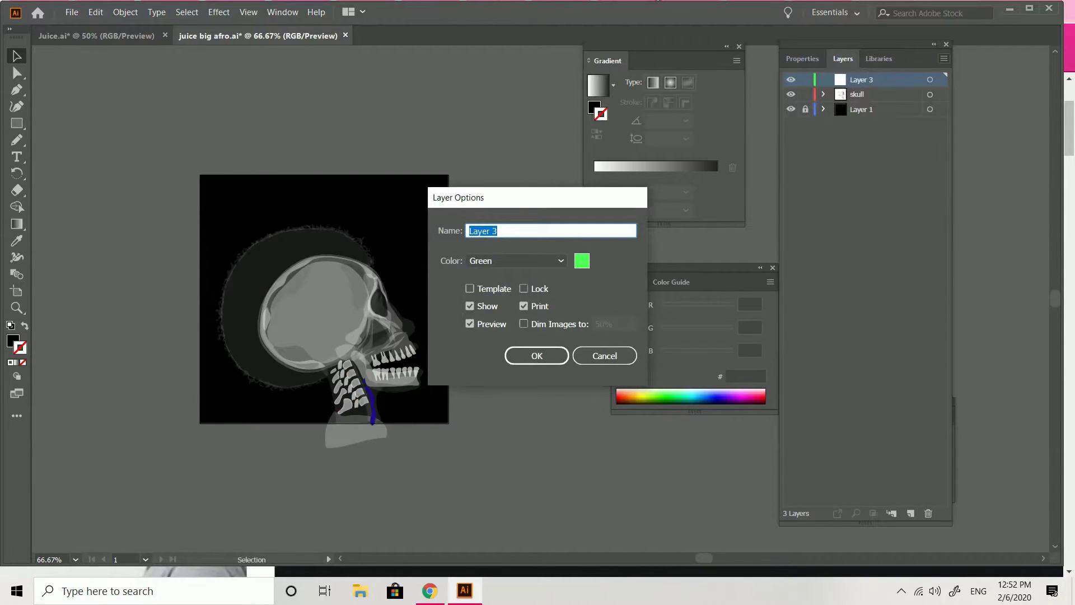
{"action": "type", "text": "text"}
{"action": "key", "text": "Return"}
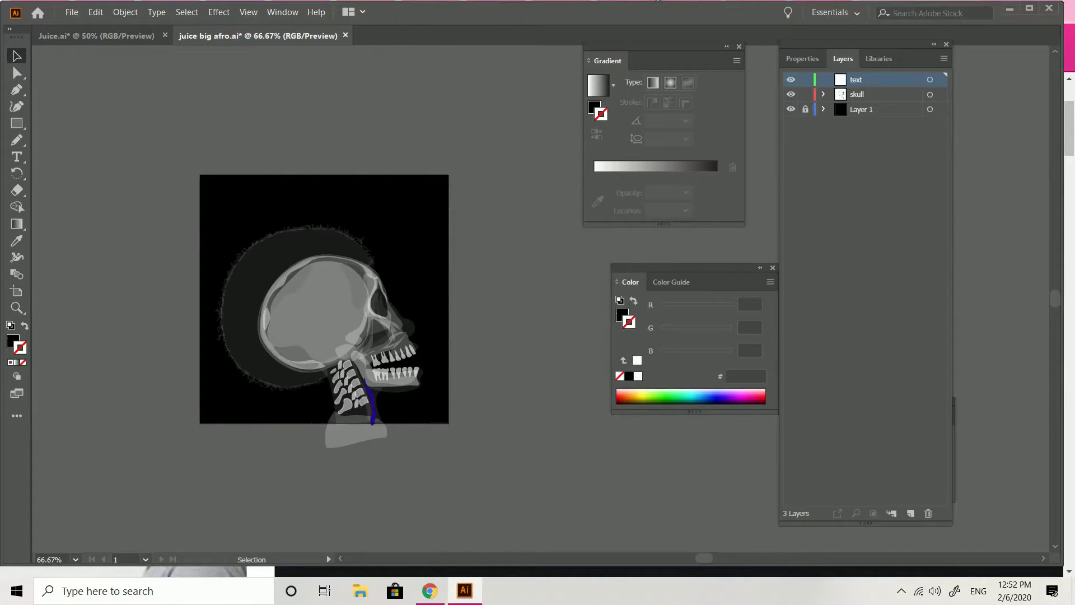
Copy the outlined JUICE title from Juice.ai, after unlocking its text layer, and place it above the skull in the juice big afro document.
{"action": "key", "text": "ctrl+Tab"}
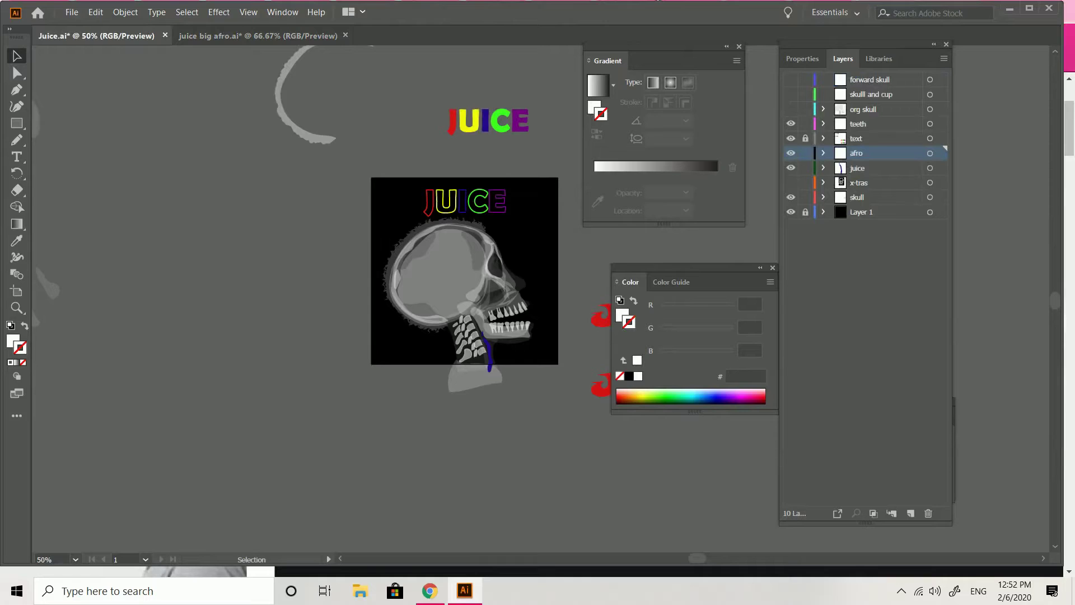
{"action": "left_click", "coordinate": [806, 138]}
{"action": "left_click", "coordinate": [479, 210]}
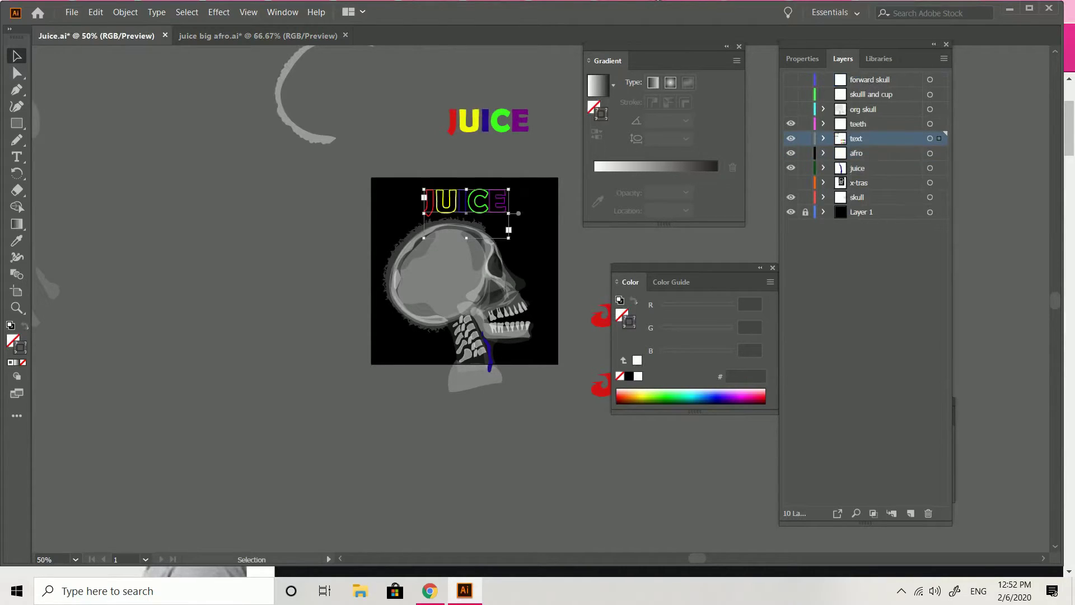
{"action": "key", "text": "ctrl+c"}
{"action": "key", "text": "ctrl+Tab"}
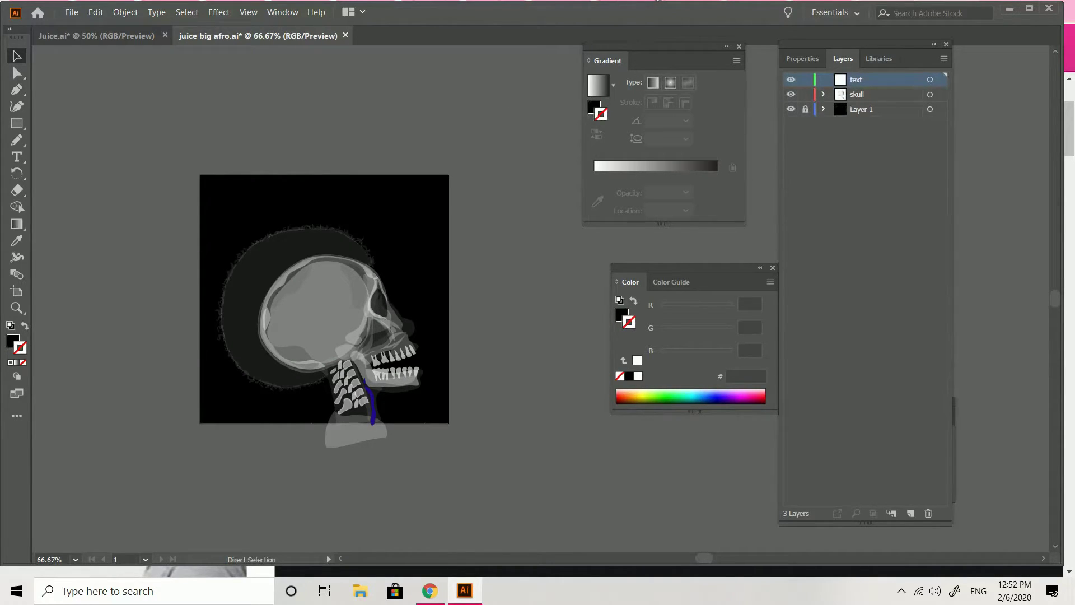
{"action": "key", "text": "ctrl+v"}
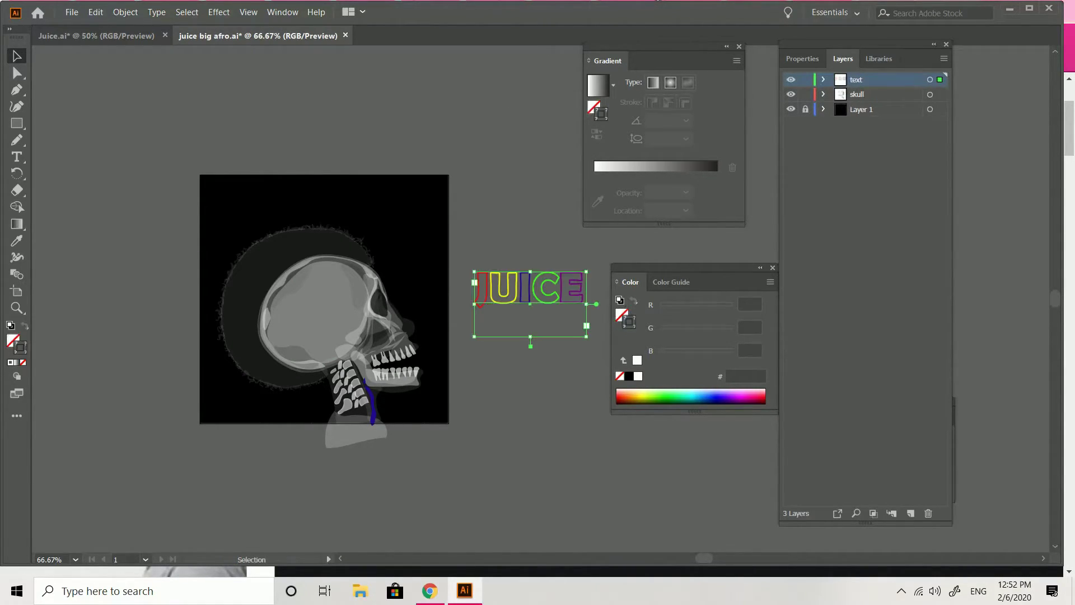
{"action": "left_click_drag", "start_coordinate": [530, 306], "coordinate": [330, 228]}
{"action": "key", "text": "ctrl+shift+a"}
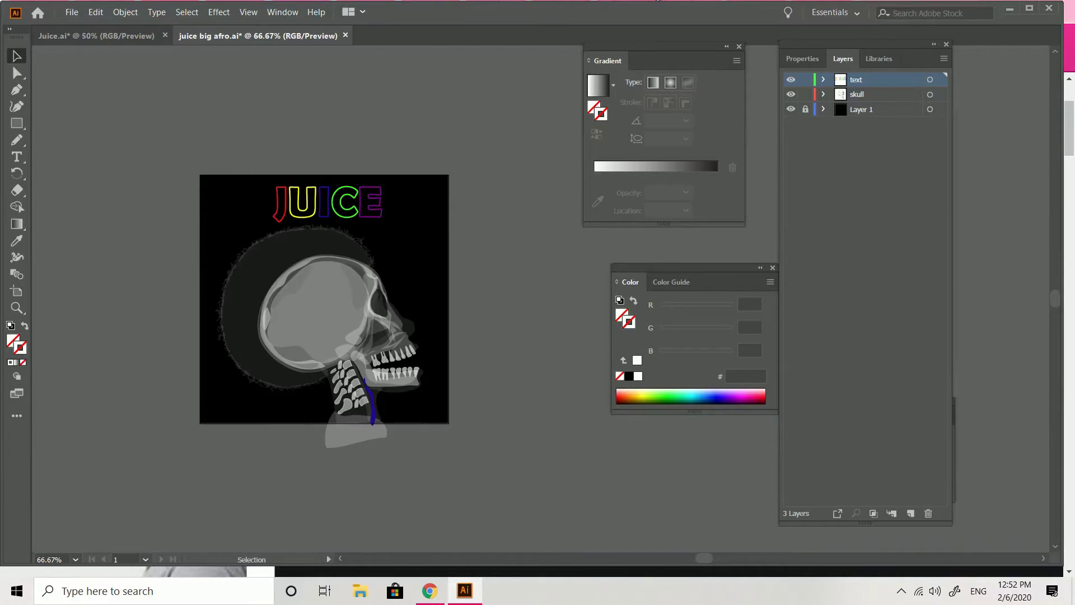
Hide the skull layer and center the JUICE title horizontally on the black artboard.
{"action": "left_click", "coordinate": [791, 94]}
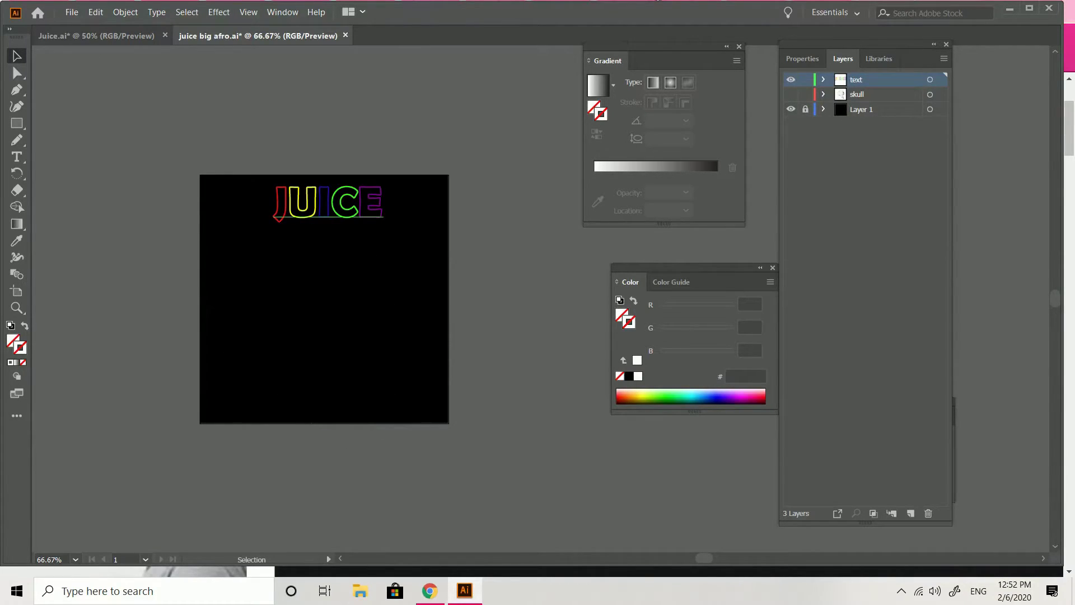
{"action": "left_click", "coordinate": [329, 217]}
{"action": "left_click_drag", "start_coordinate": [329, 217], "coordinate": [328, 218]}
{"action": "key", "text": "ctrl+shift+a"}
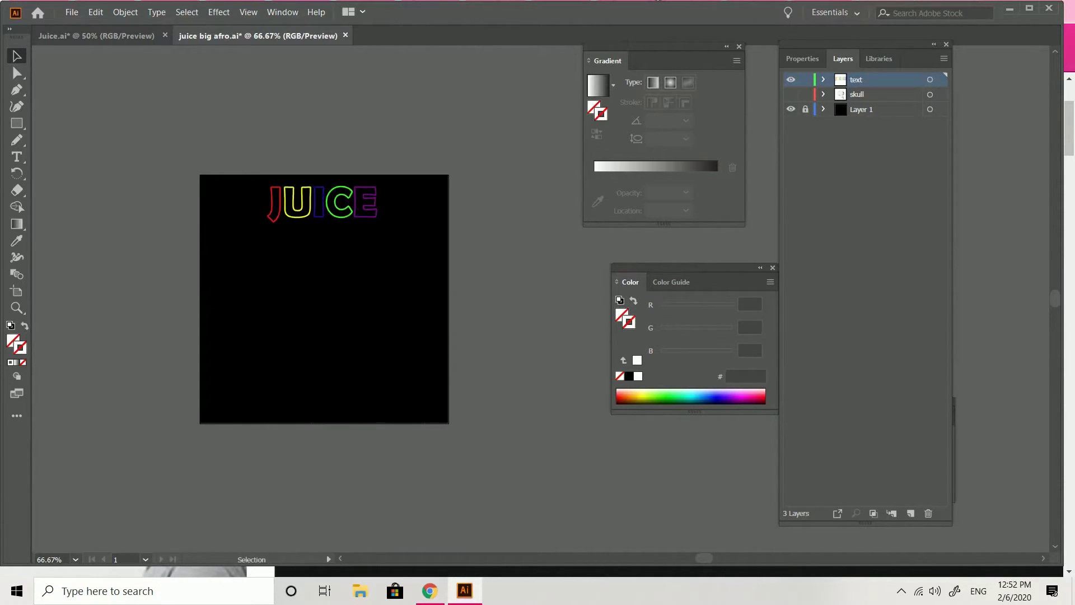
Try to even out the margins beside the JUICE title using an unfilled rectangle as a spacing gauge, and undo the title's shift.
{"action": "key", "text": "m"}
{"action": "left_click_drag", "start_coordinate": [200, 193], "coordinate": [263, 234]}
{"action": "key", "text": "v"}
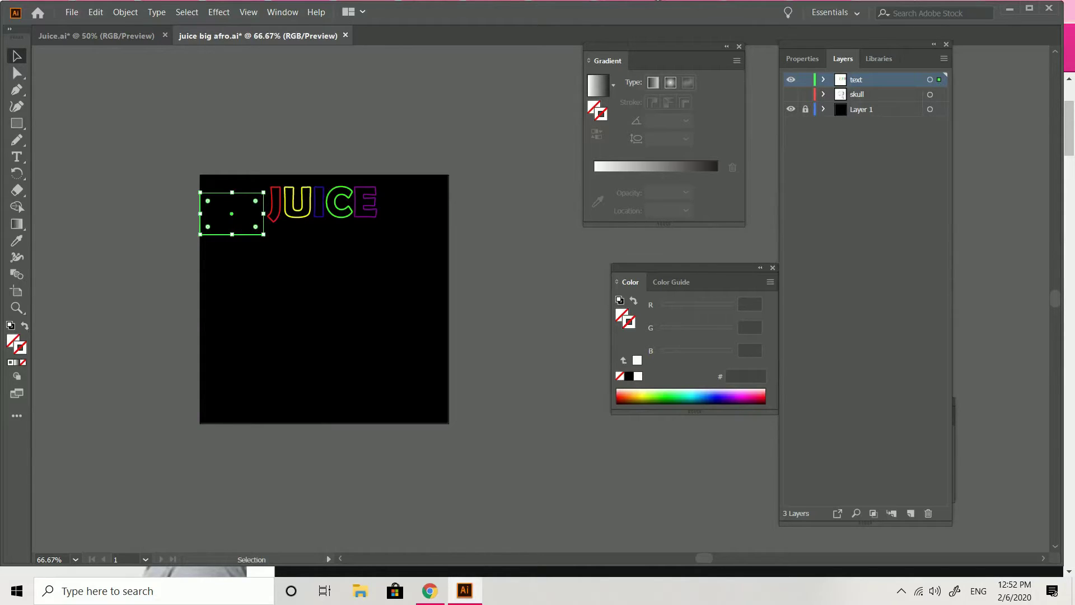
{"action": "left_click_drag", "start_coordinate": [249, 213], "coordinate": [378, 206]}
{"action": "left_click", "coordinate": [483, 241]}
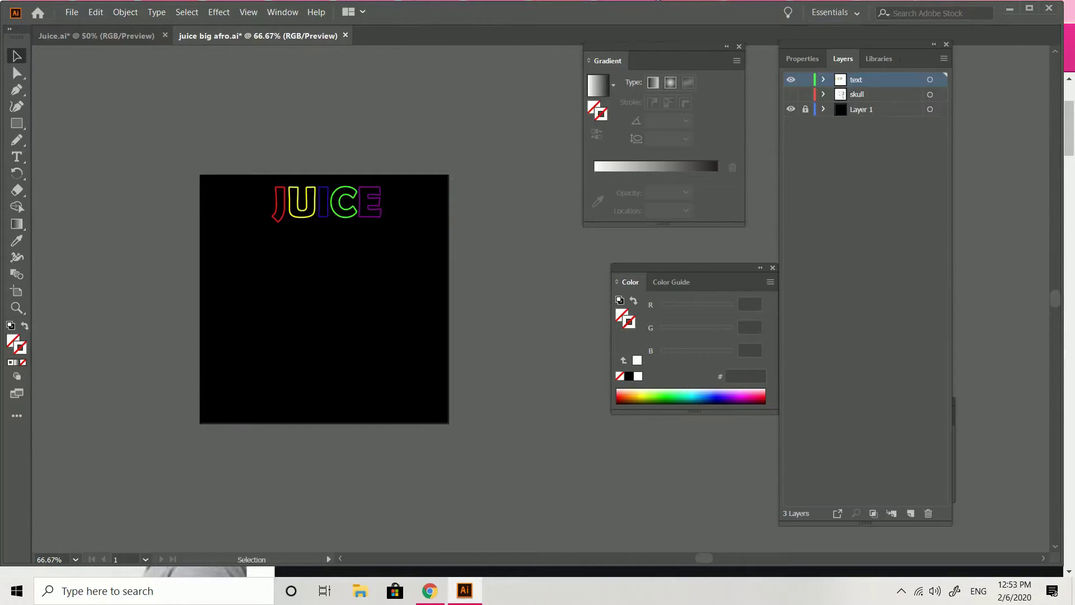
{"action": "left_click_drag", "start_coordinate": [416, 204], "coordinate": [232, 211]}
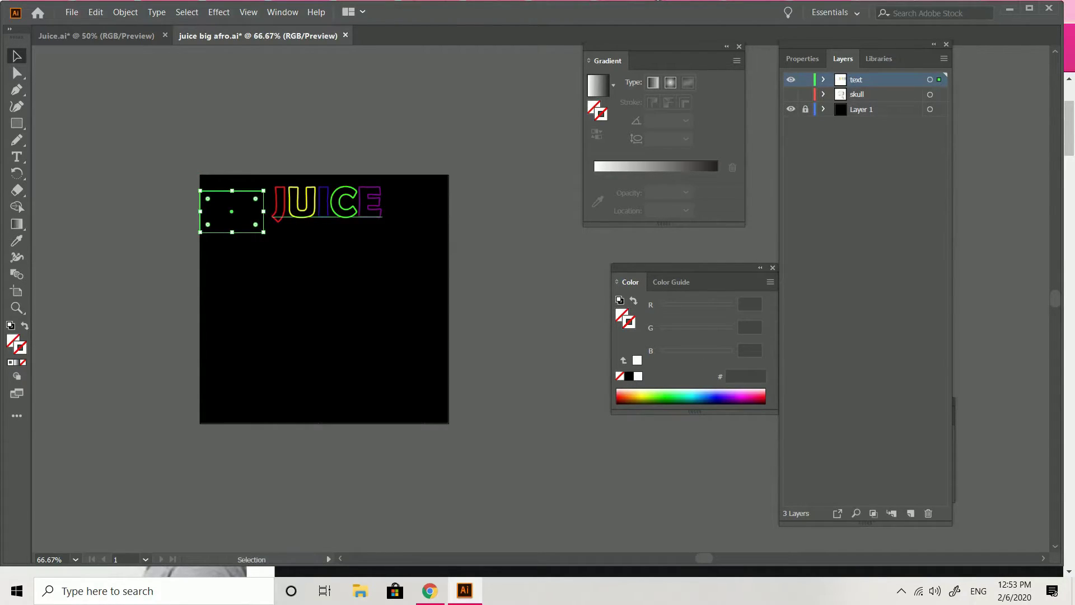
{"action": "key", "text": "Delete"}
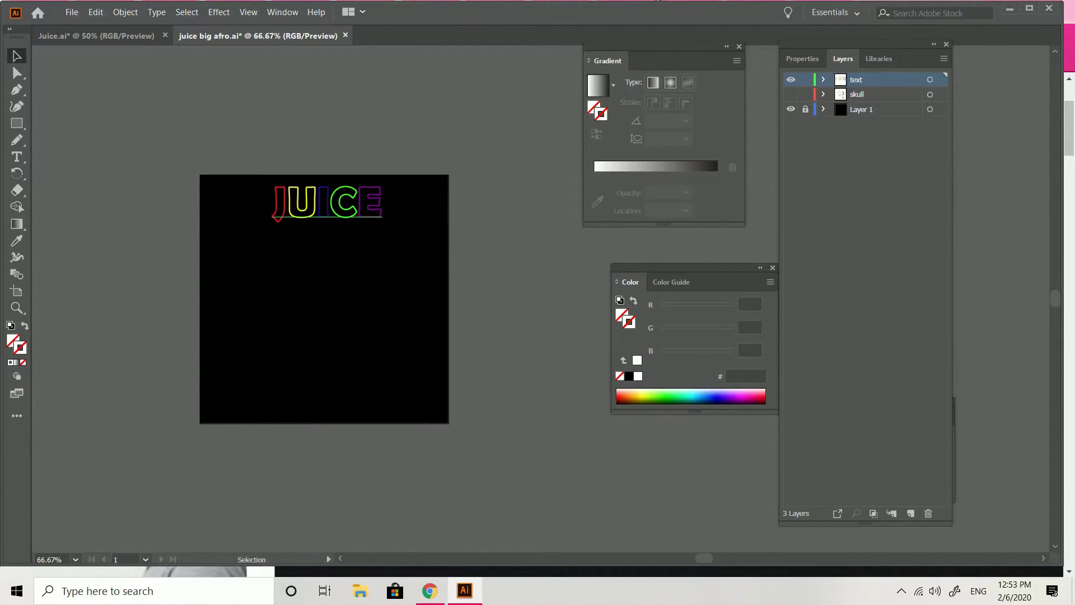
{"action": "key", "text": "ctrl+z"}
{"action": "key", "text": "ctrl+z"}
{"action": "key", "text": "ctrl+z"}
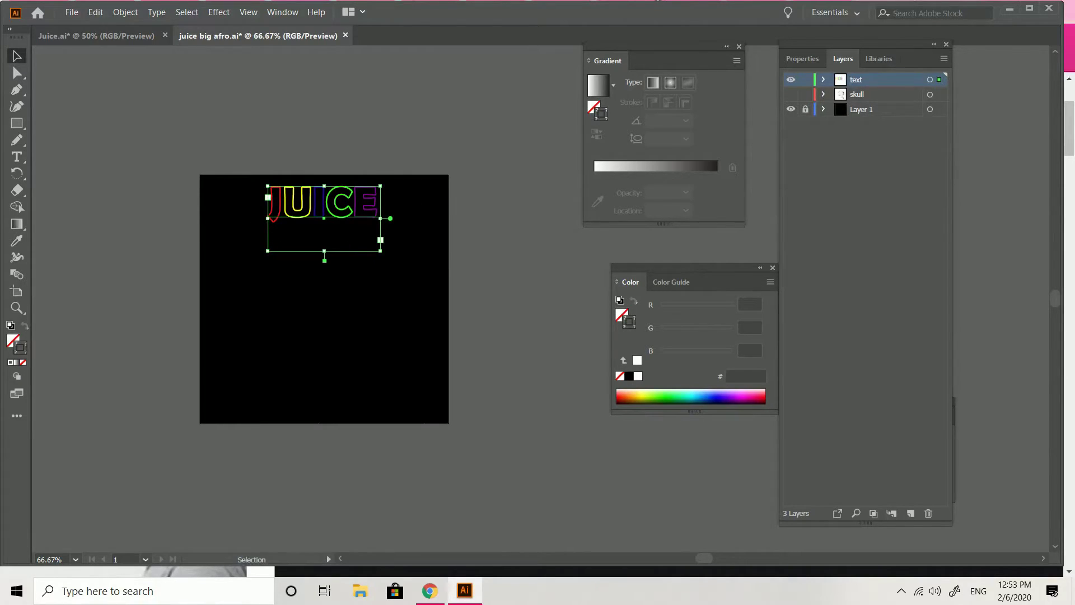
Shorten the JUICE text frame to fit its letters and move the title slightly up on the artboard.
{"action": "left_click_drag", "start_coordinate": [325, 251], "coordinate": [324, 222]}
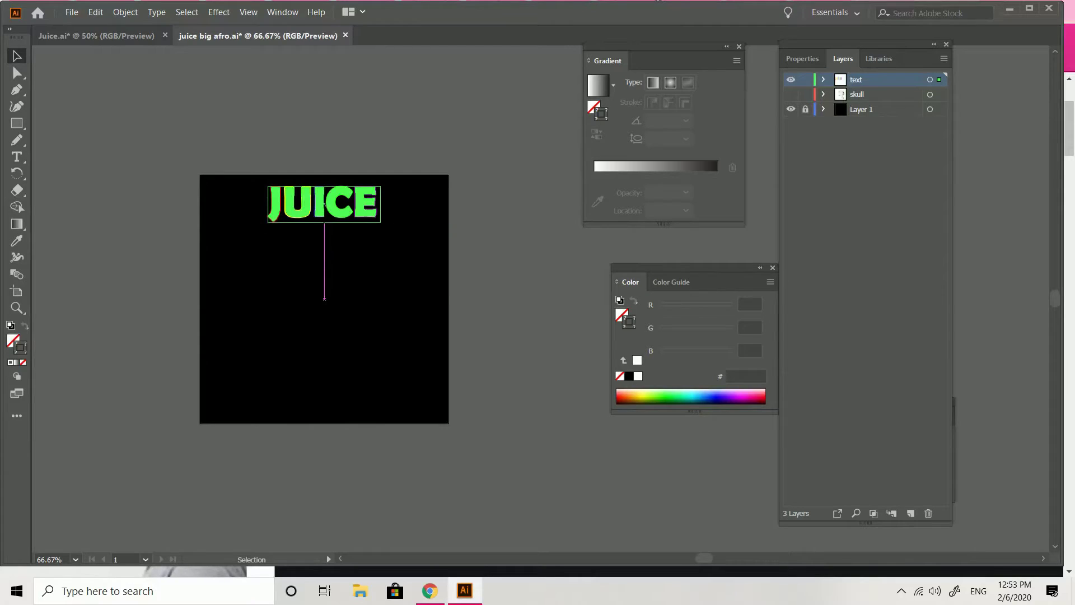
{"action": "left_click_drag", "start_coordinate": [324, 177], "coordinate": [324, 181]}
{"action": "left_click", "coordinate": [375, 143]}
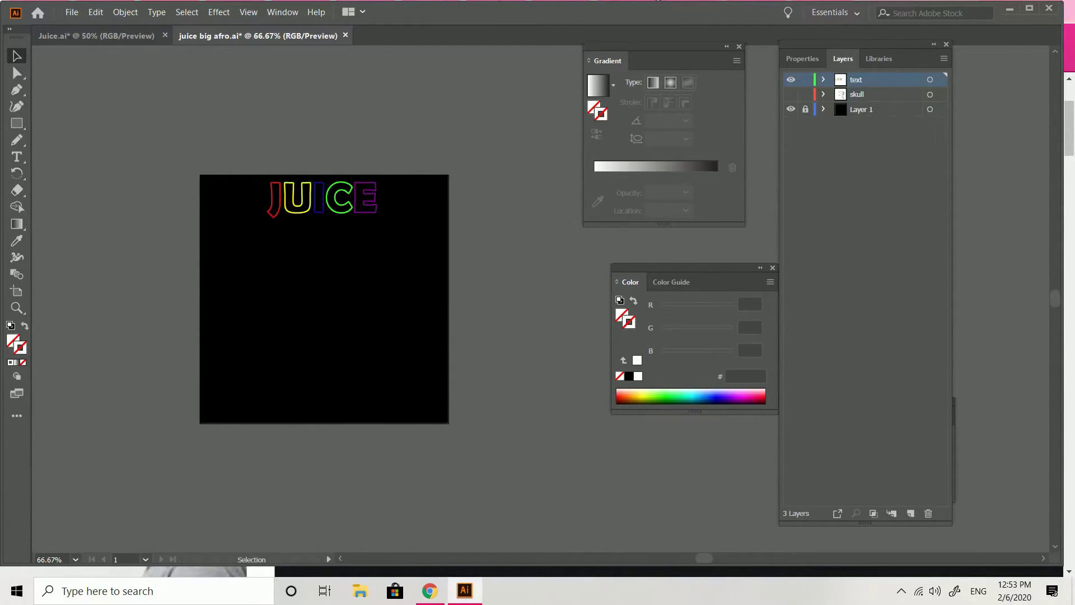
Show the skull layer again and delete the whole big-afro skull together with the leftover spacing rectangle.
{"action": "left_click", "coordinate": [791, 94]}
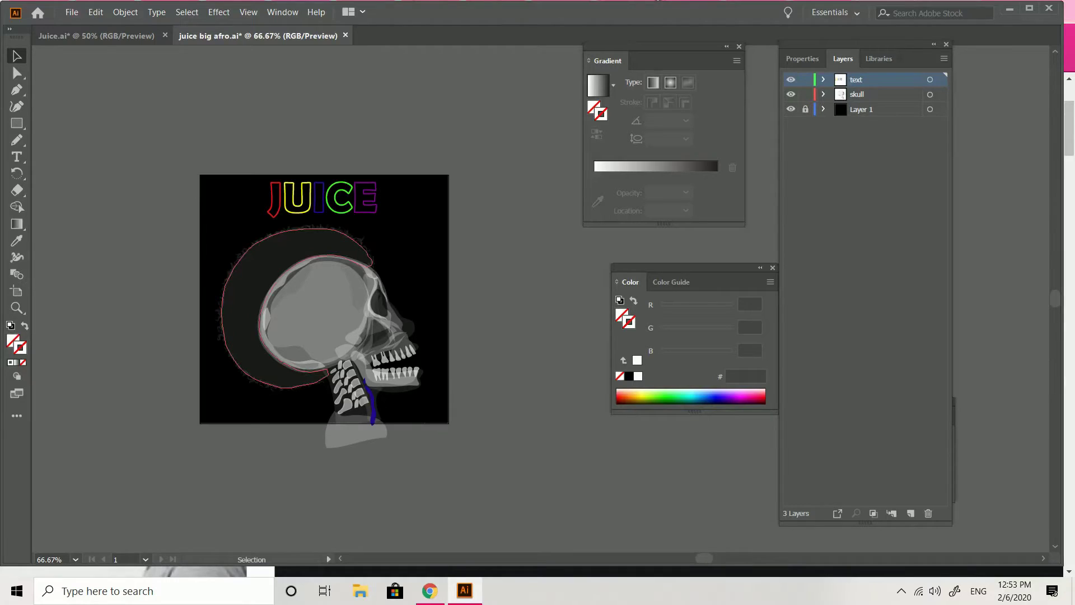
{"action": "left_click", "coordinate": [244, 303]}
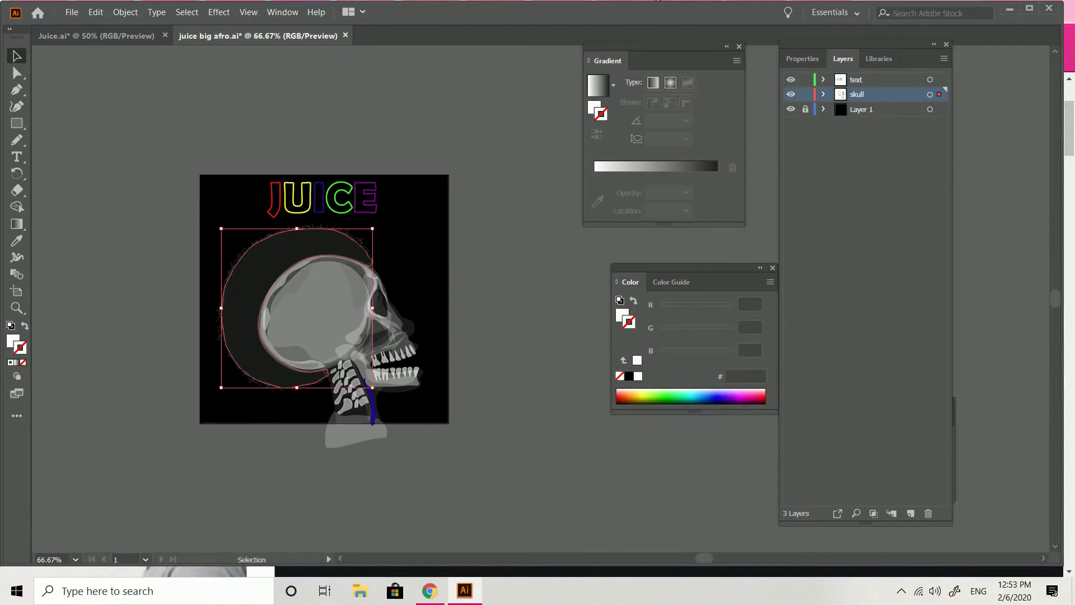
{"action": "key", "text": "ctrl+shift+a"}
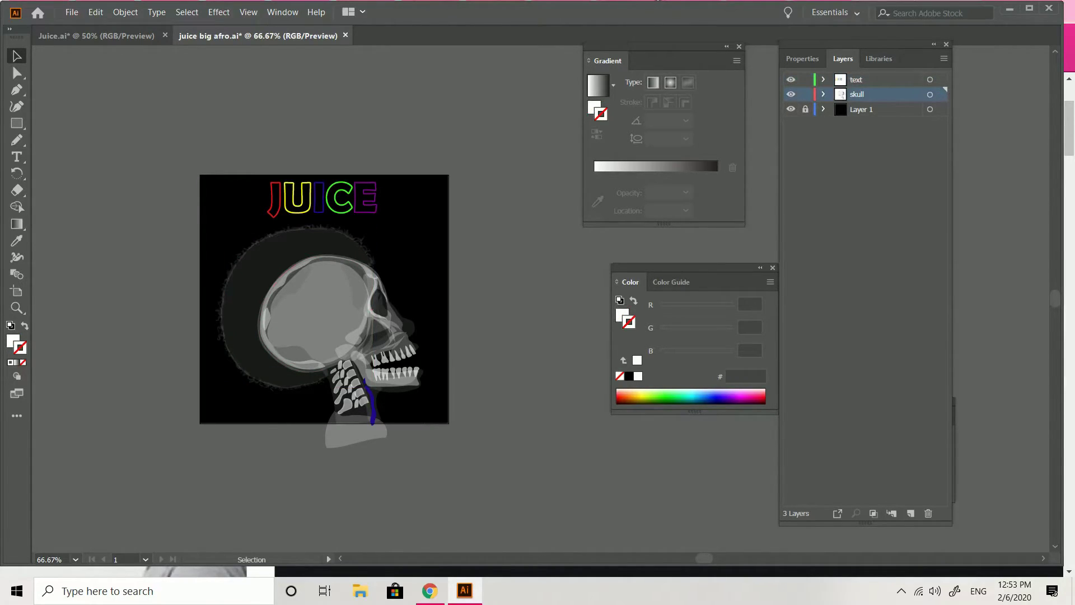
{"action": "left_click_drag", "start_coordinate": [430, 493], "coordinate": [217, 261]}
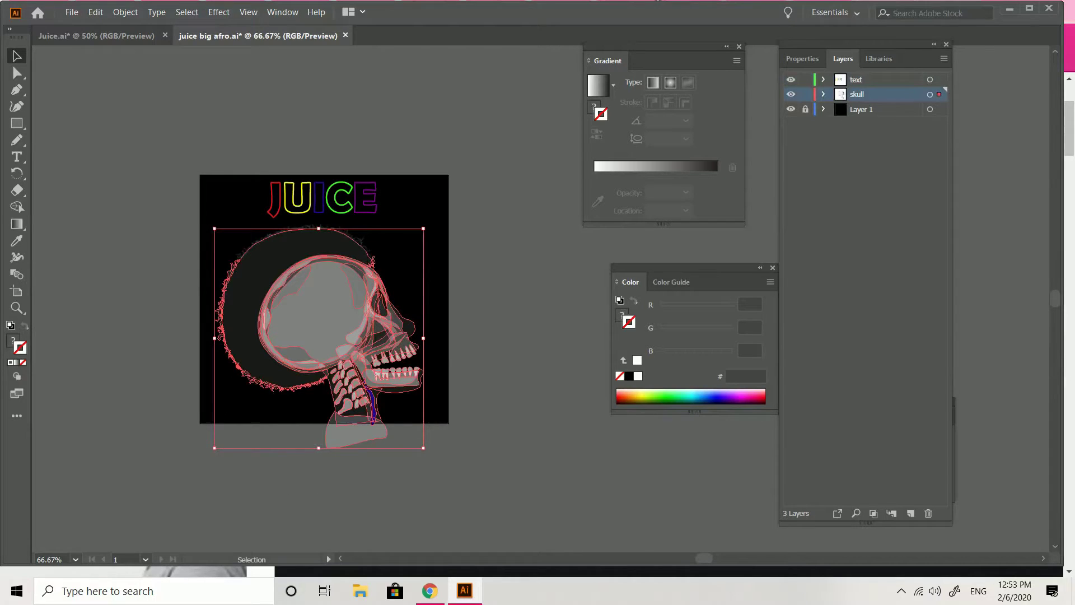
{"action": "key", "text": "ctrl+shift+a"}
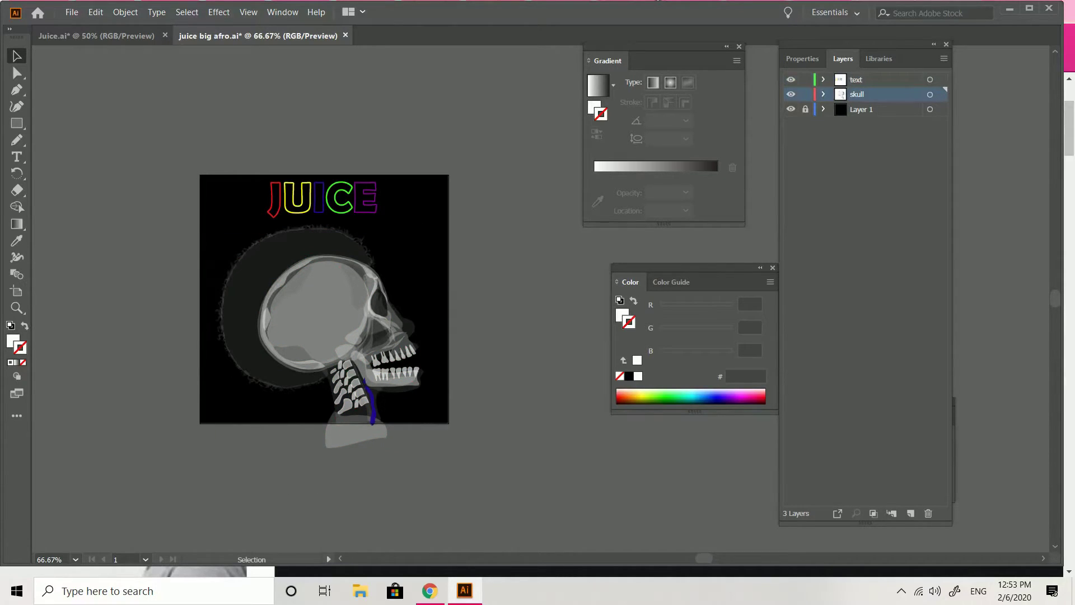
{"action": "left_click_drag", "start_coordinate": [417, 498], "coordinate": [210, 224]}
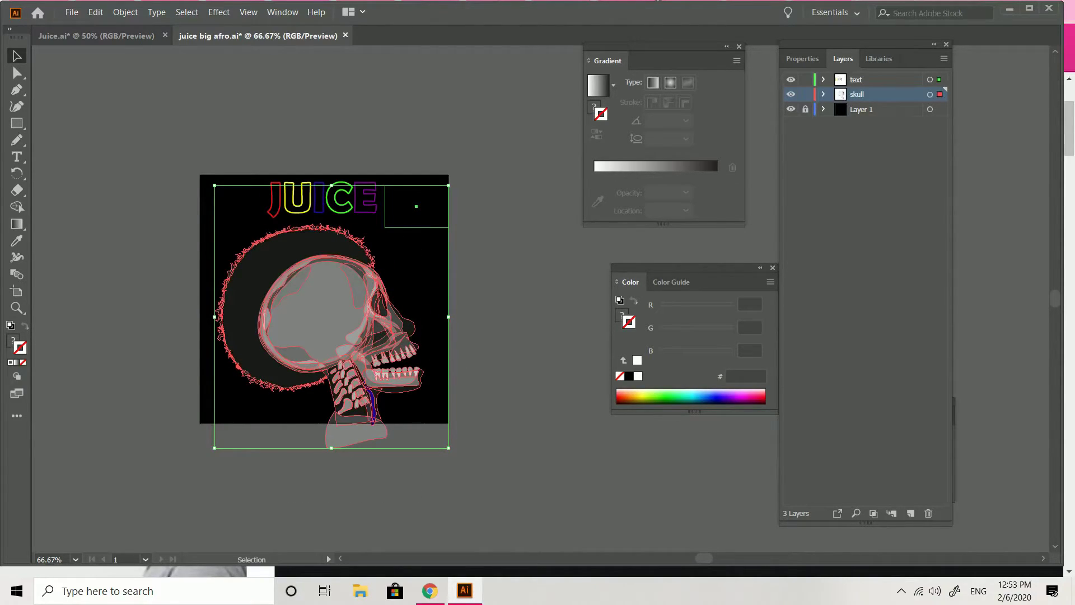
{"action": "key", "text": "Delete"}
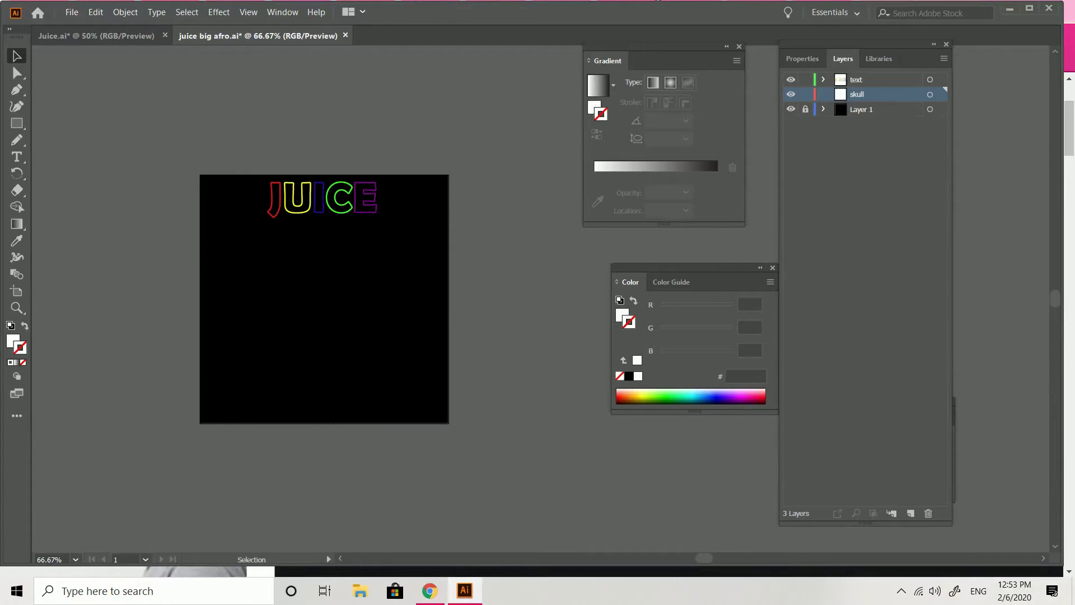
Return to Juice.ai and undo the recent changes until the big-afro skull is restored beside the artboard.
{"action": "left_click", "coordinate": [96, 36]}
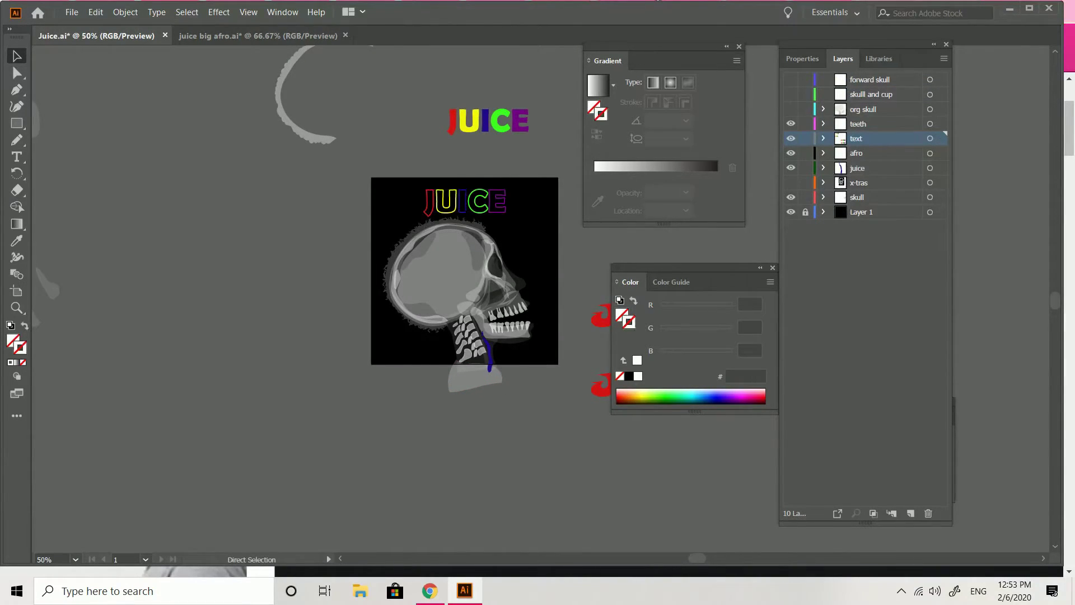
{"action": "key", "text": "ctrl+v"}
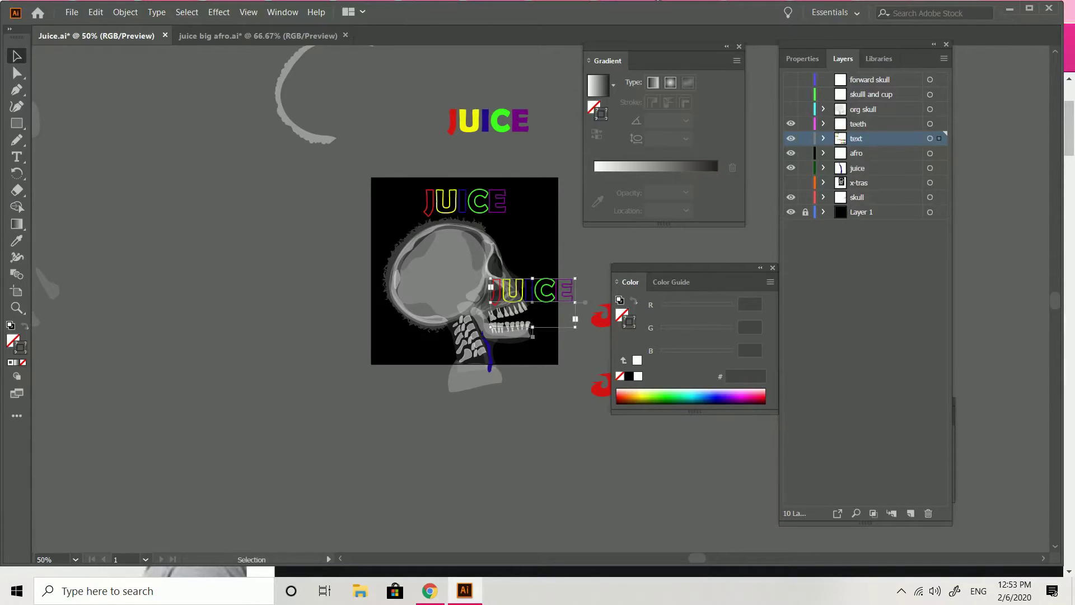
{"action": "key", "text": "ctrl+z"}
{"action": "key", "text": "ctrl+z"}
{"action": "key", "text": "ctrl+z"}
{"action": "key", "text": "ctrl+z"}
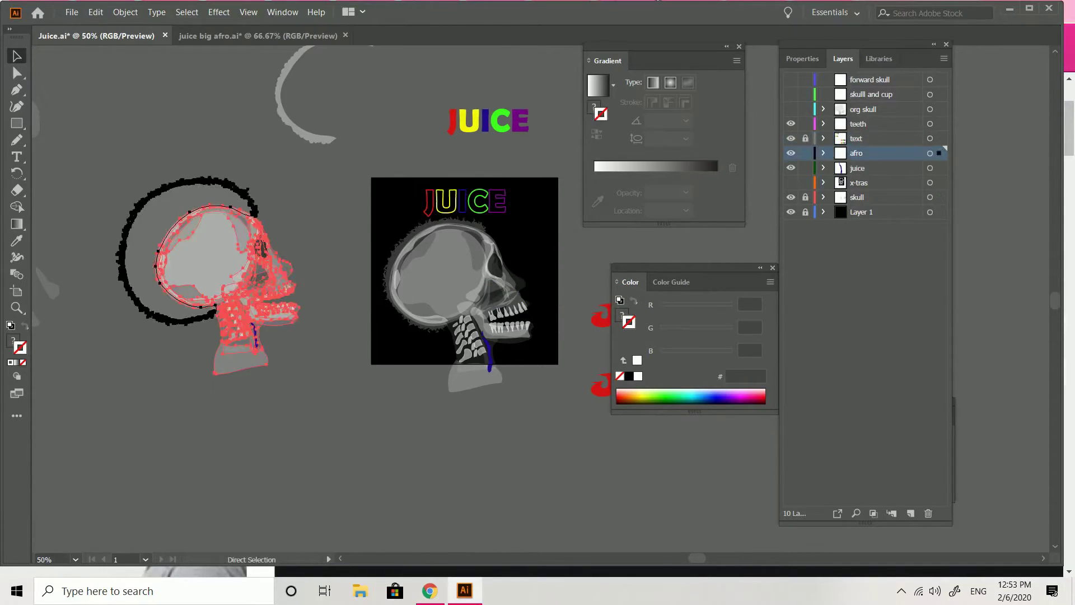
{"action": "key", "text": "v"}
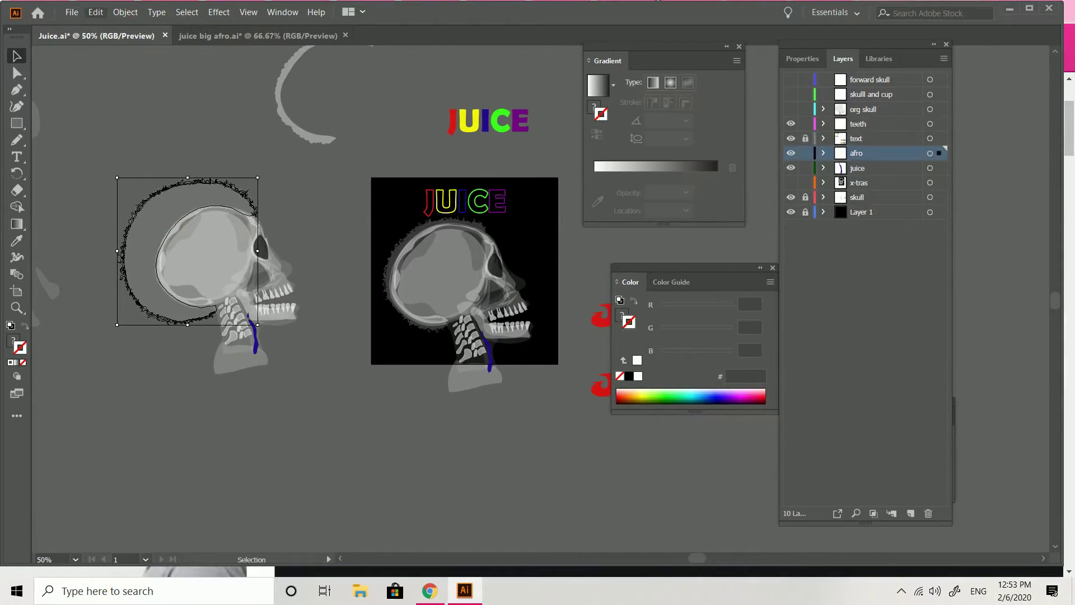
Undo the latest opacity change in Juice.ai and redo it.
{"action": "left_click", "coordinate": [96, 11]}
{"action": "left_click", "coordinate": [129, 27]}
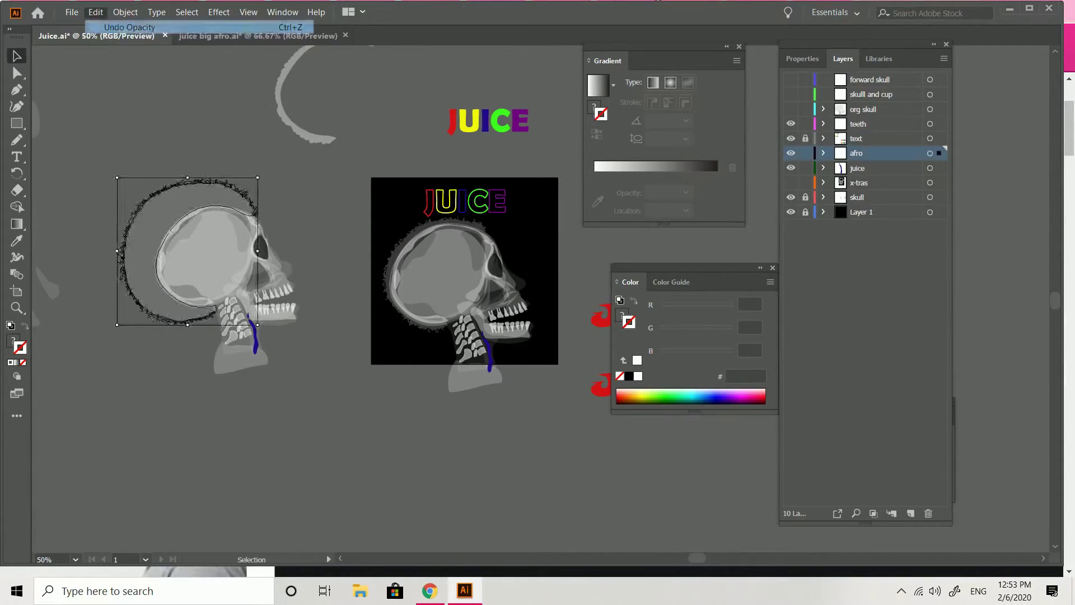
{"action": "left_click", "coordinate": [96, 12]}
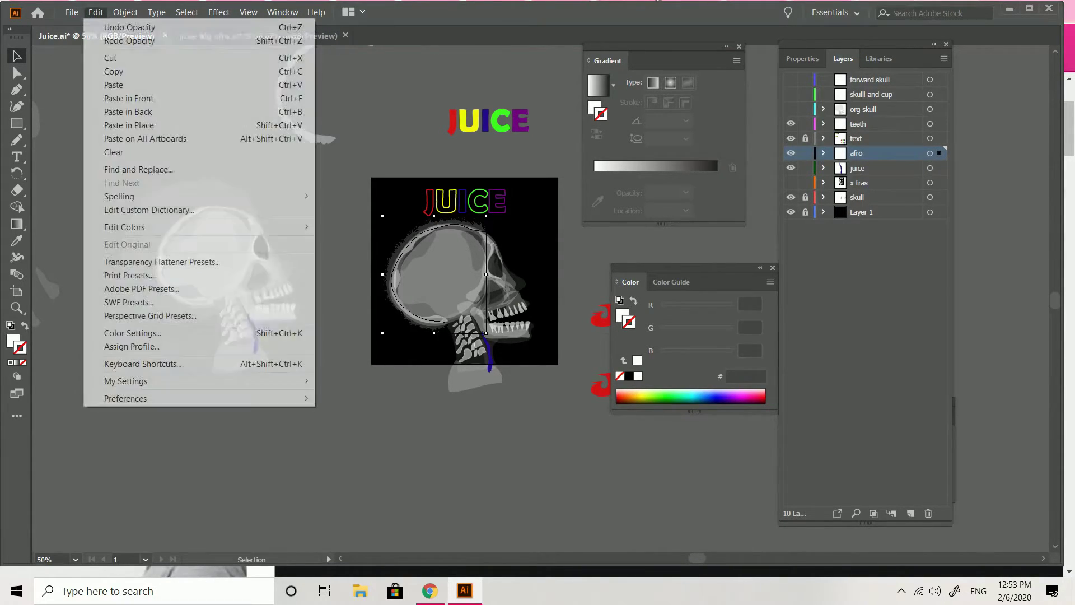
{"action": "left_click", "coordinate": [129, 40]}
{"action": "left_click", "coordinate": [96, 12]}
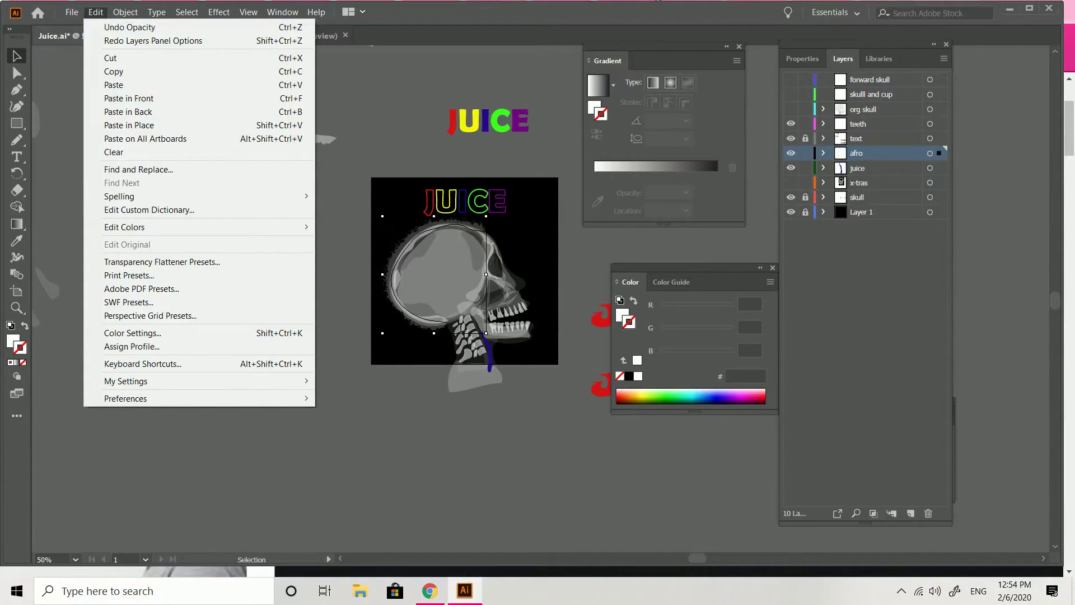
{"action": "left_click", "coordinate": [345, 235]}
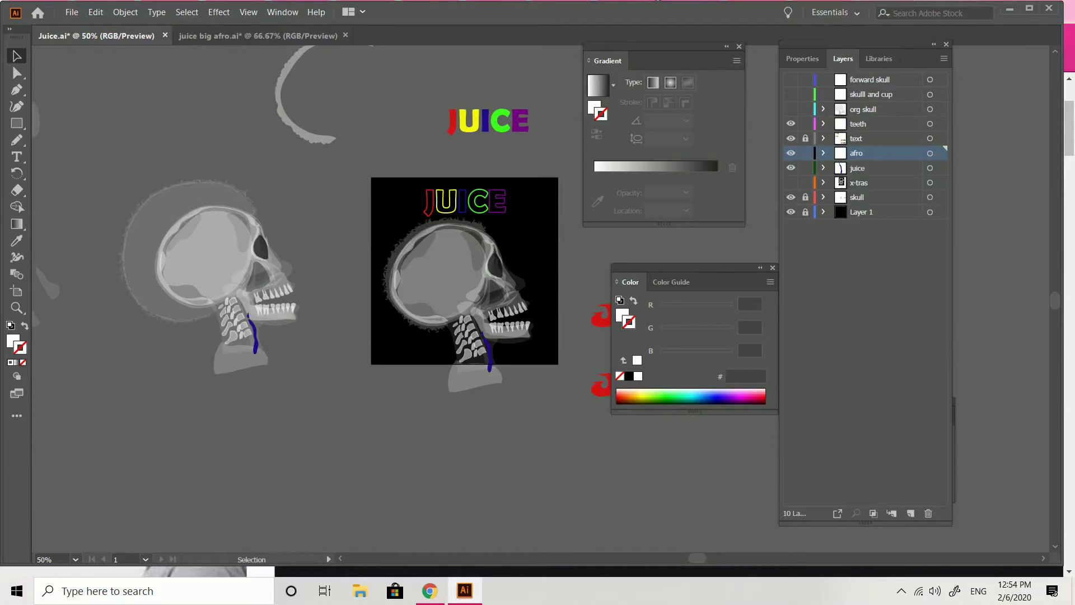
Select the big afro's hair group beside the artboard and unlock the skull layer.
{"action": "left_click", "coordinate": [146, 241]}
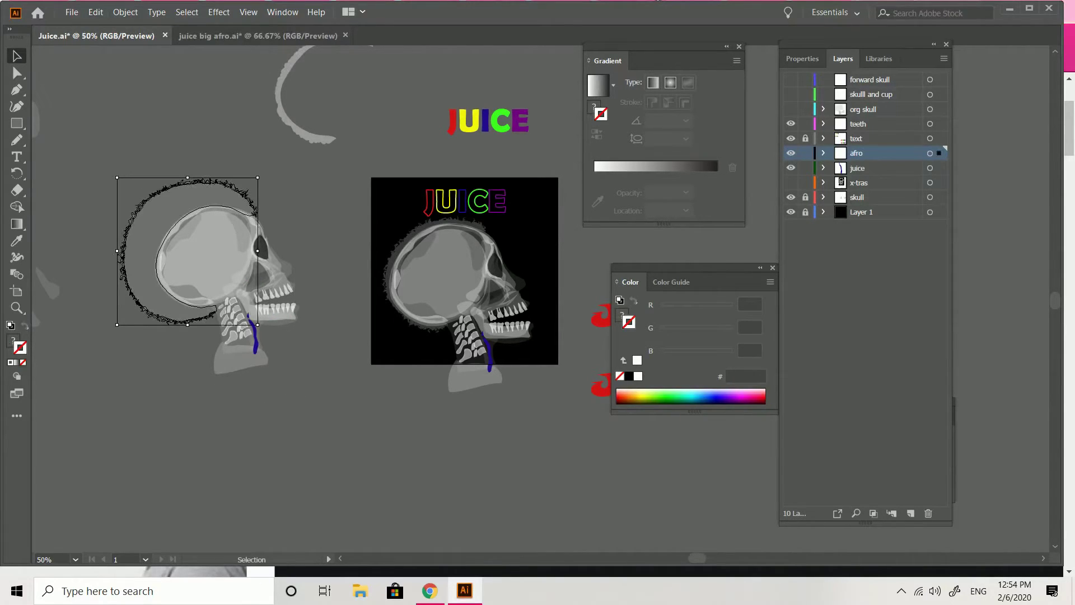
{"action": "left_click", "coordinate": [806, 197]}
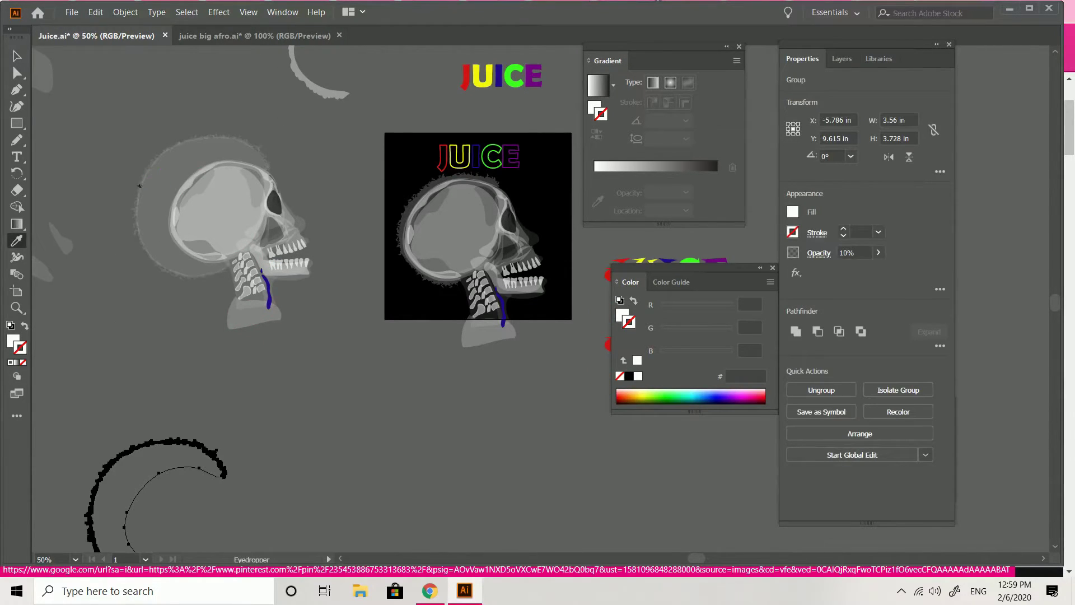
Undo the last opacity change on the loose jagged hair group below the skull and clear the selection.
{"action": "key", "text": "ctrl+c"}
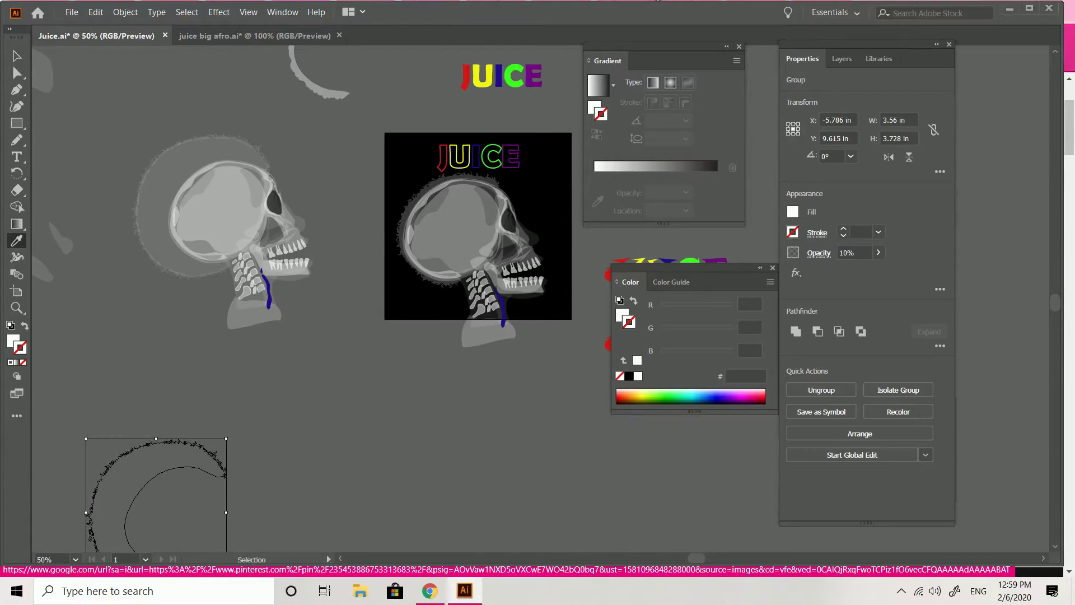
{"action": "key", "text": "ctrl+z"}
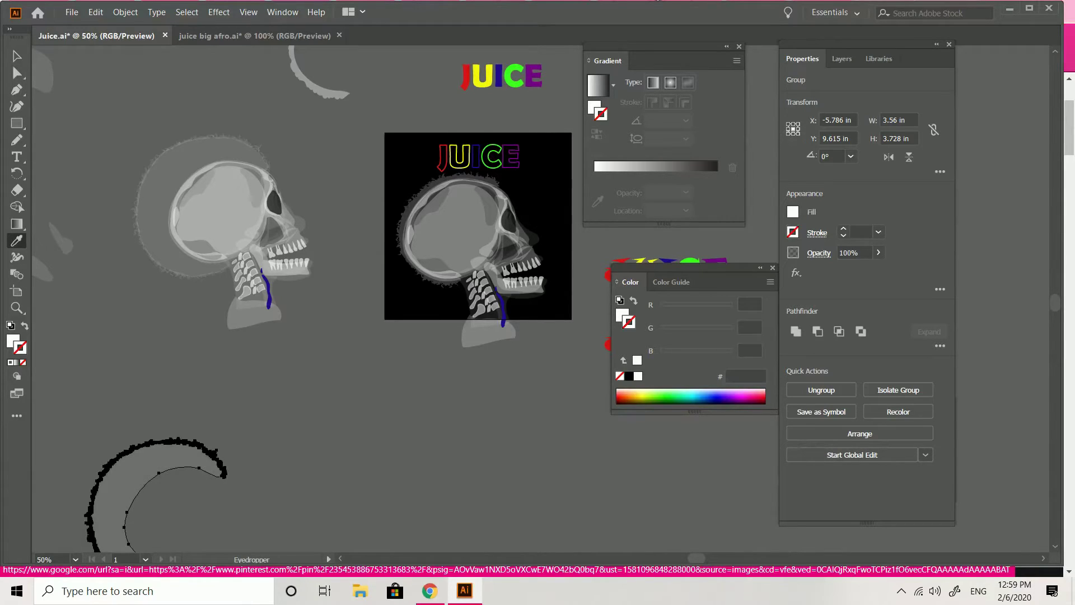
{"action": "key", "text": "v"}
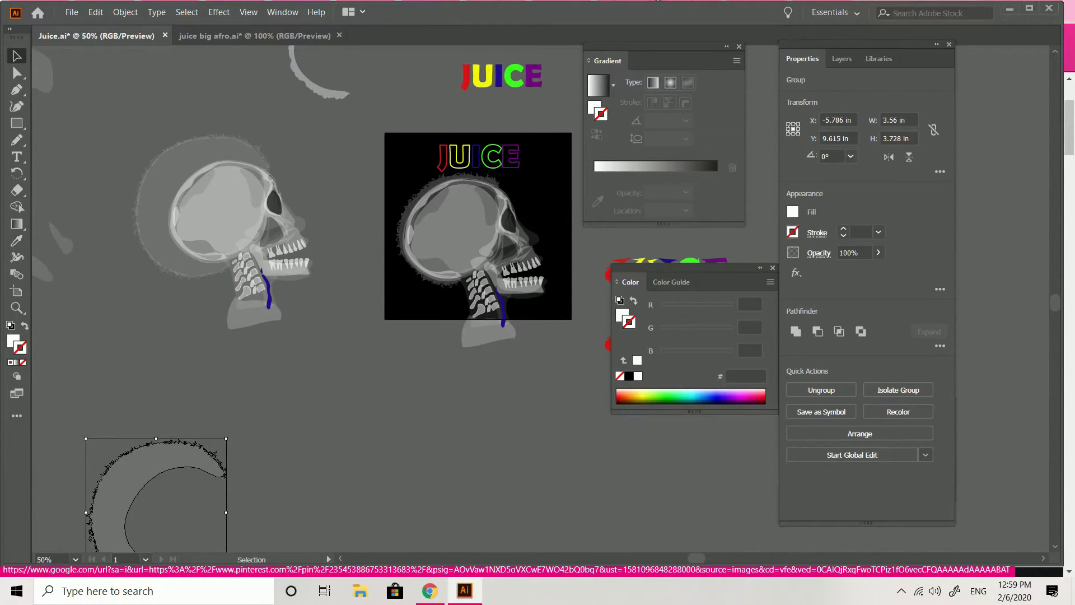
{"action": "left_click", "coordinate": [185, 381]}
Raise the opacity of the smooth afro path behind the skull beside the artboard.
{"action": "left_click", "coordinate": [155, 218]}
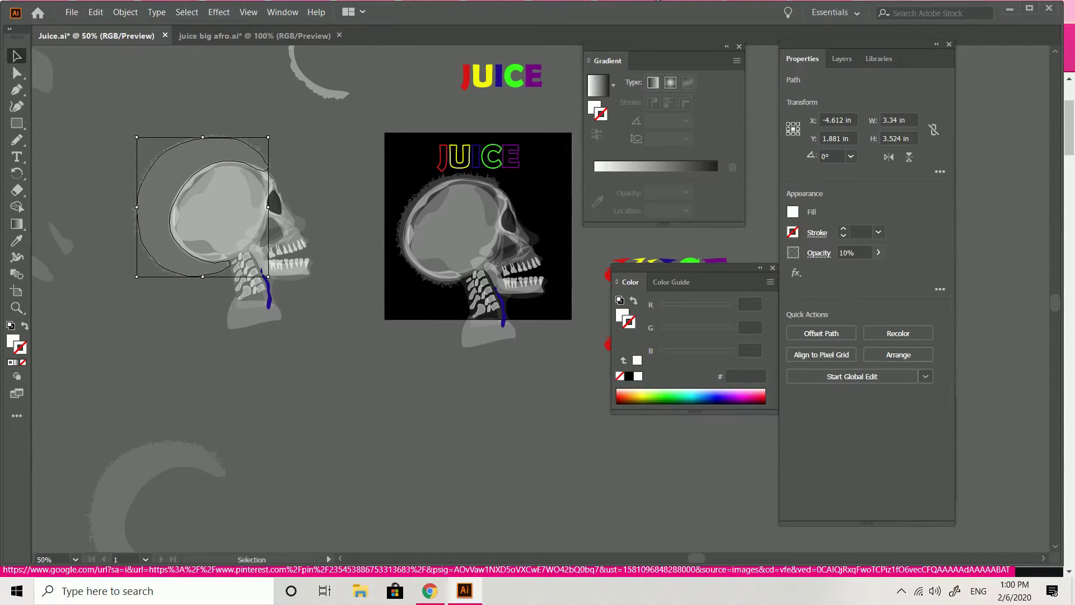
{"action": "left_click", "coordinate": [879, 252]}
{"action": "left_click_drag", "start_coordinate": [830, 269], "coordinate": [839, 269]}
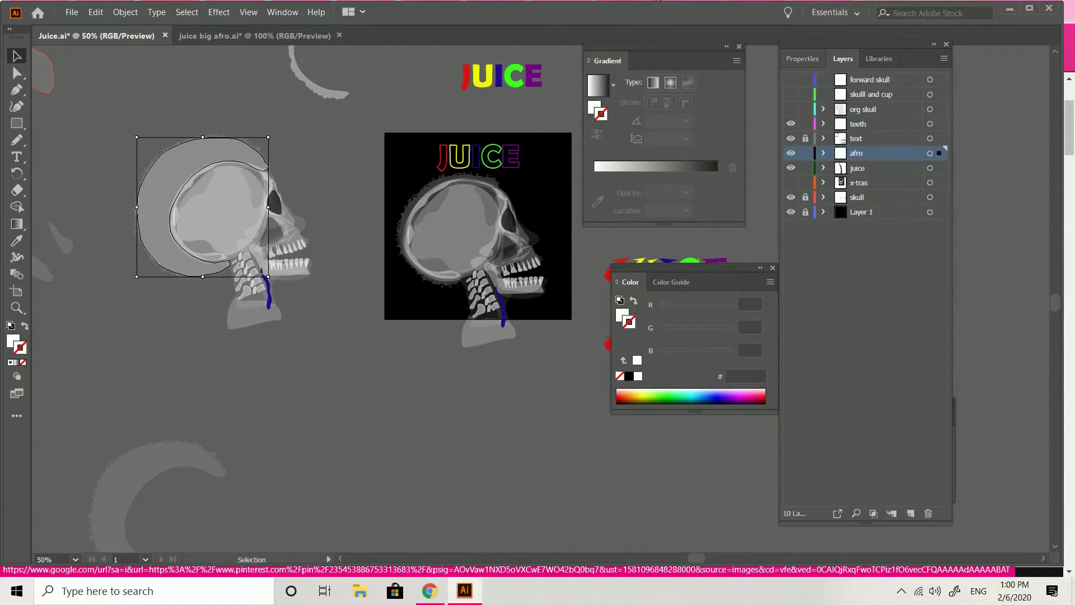
{"action": "left_click", "coordinate": [802, 59]}
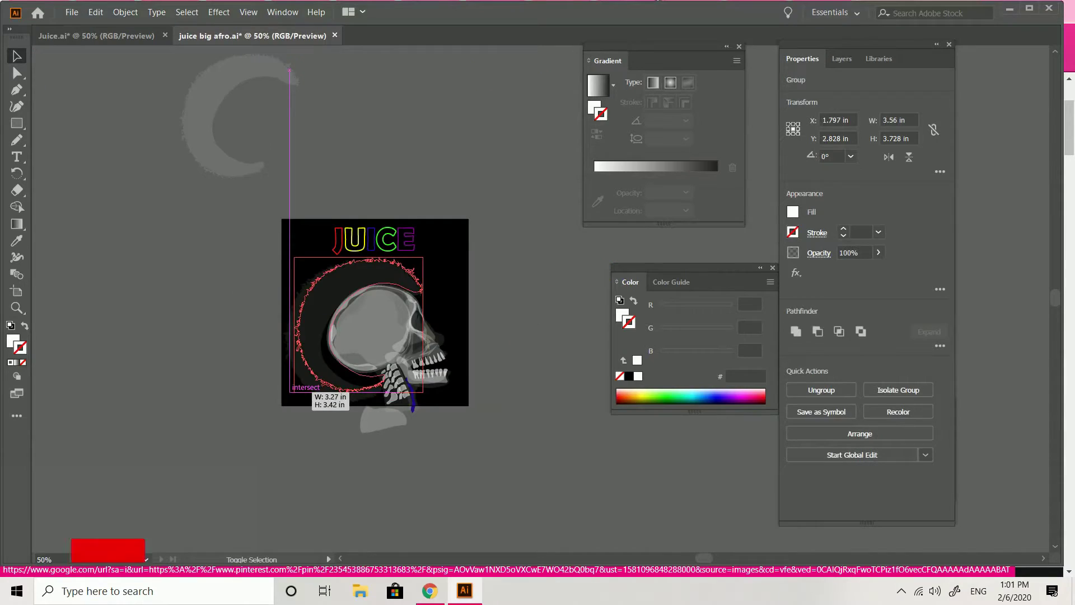
In juice big afro.ai, shrink the jagged hair group slightly and fit it around the back of the skull.
{"action": "left_click_drag", "start_coordinate": [294, 390], "coordinate": [298, 387]}
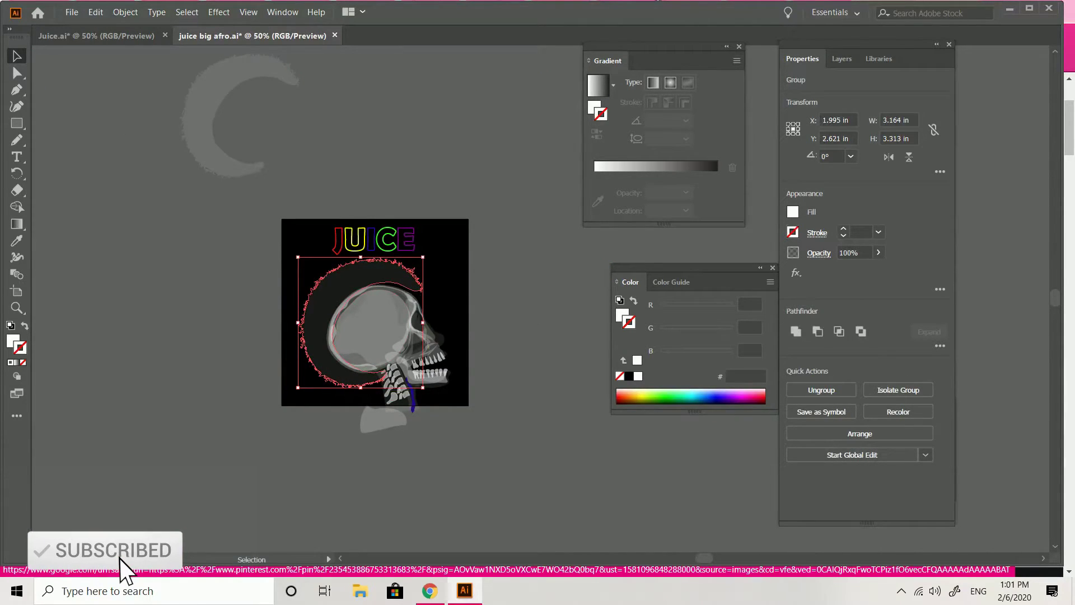
{"action": "left_click_drag", "start_coordinate": [419, 287], "coordinate": [415, 291]}
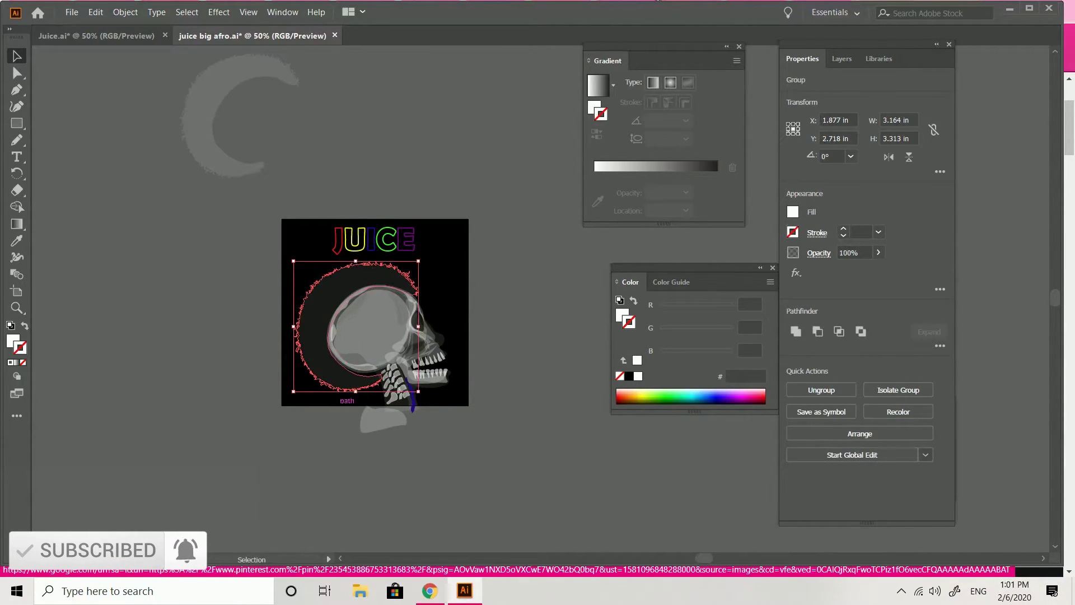
{"action": "left_click_drag", "start_coordinate": [293, 390], "coordinate": [298, 387]}
{"action": "left_click_drag", "start_coordinate": [358, 323], "coordinate": [355, 323]}
{"action": "left_click", "coordinate": [330, 407]}
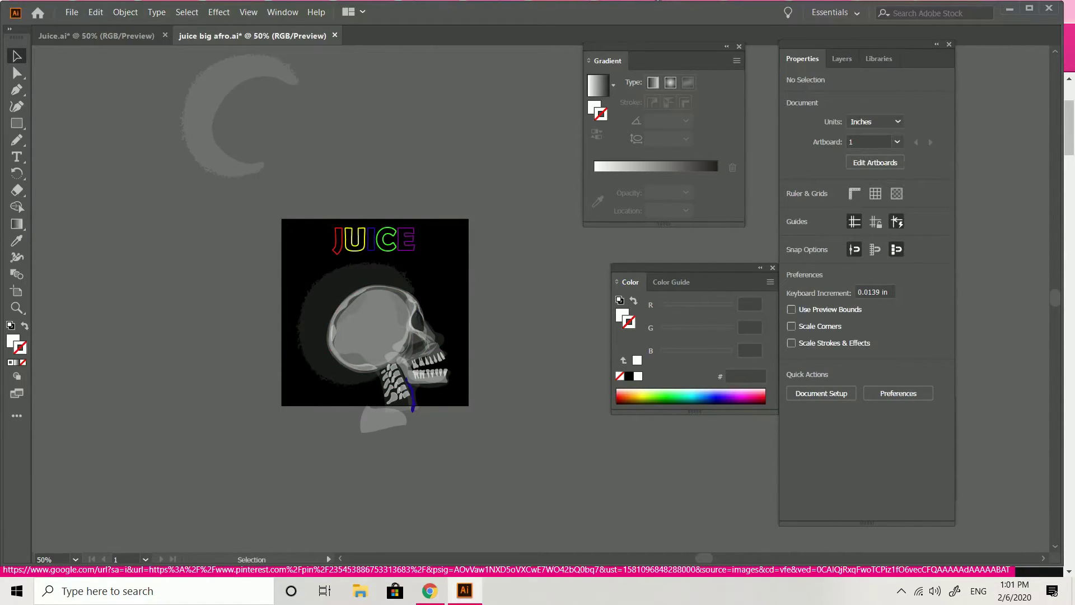
Reposition the translucent neck base under the spine and rotate it to about 349.6°.
{"action": "mouse_move", "coordinate": [382, 418]}
{"action": "left_mouse_down"}
{"action": "mouse_move", "coordinate": [400, 416]}
{"action": "mouse_move", "coordinate": [363, 419]}
{"action": "left_mouse_up"}
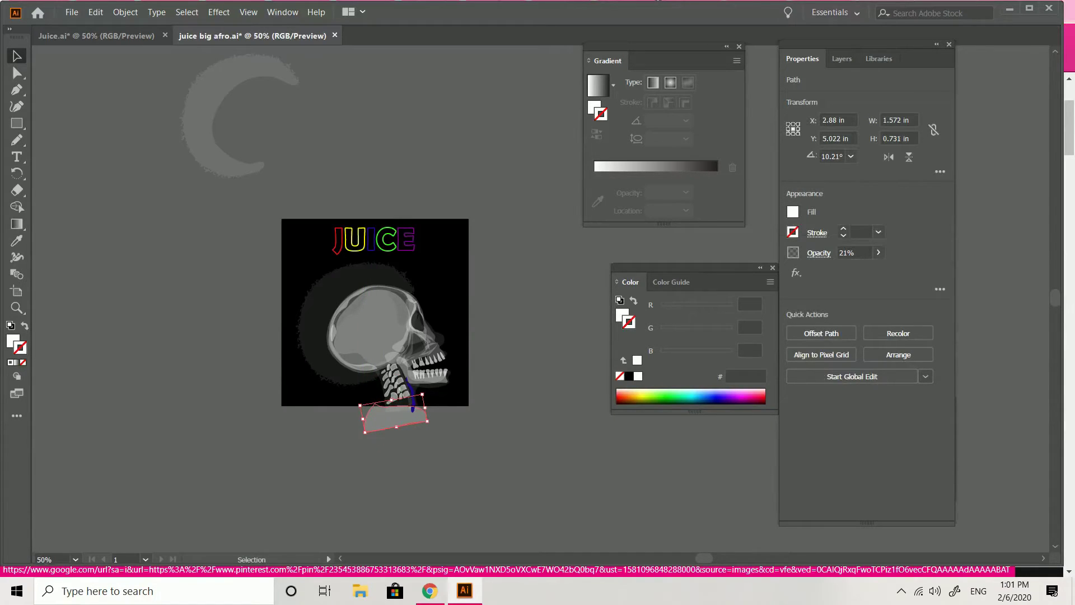
{"action": "left_click_drag", "start_coordinate": [427, 422], "coordinate": [428, 438]}
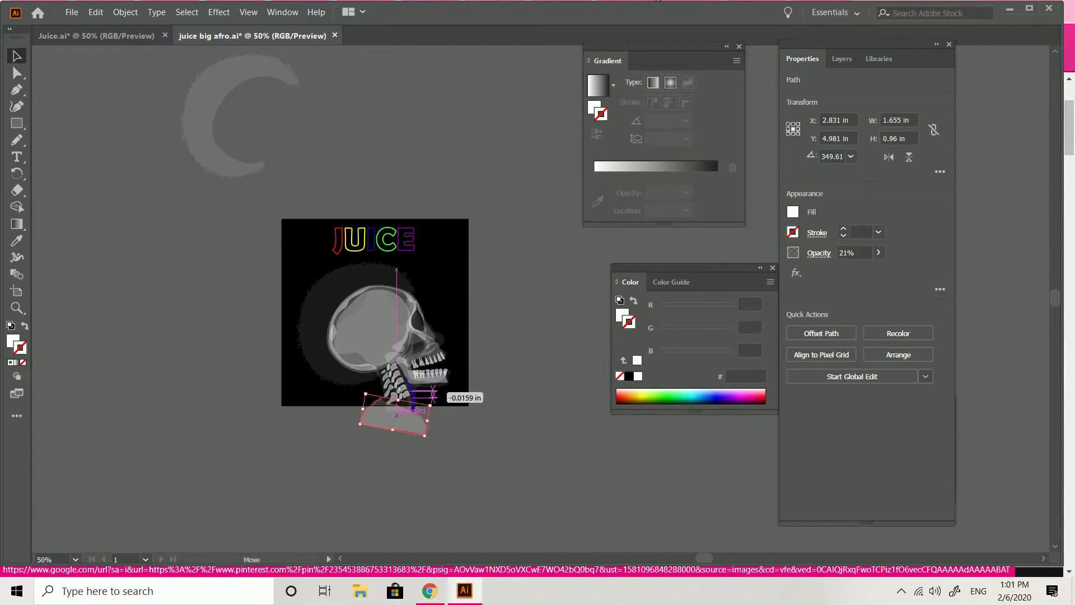
{"action": "left_click", "coordinate": [486, 428]}
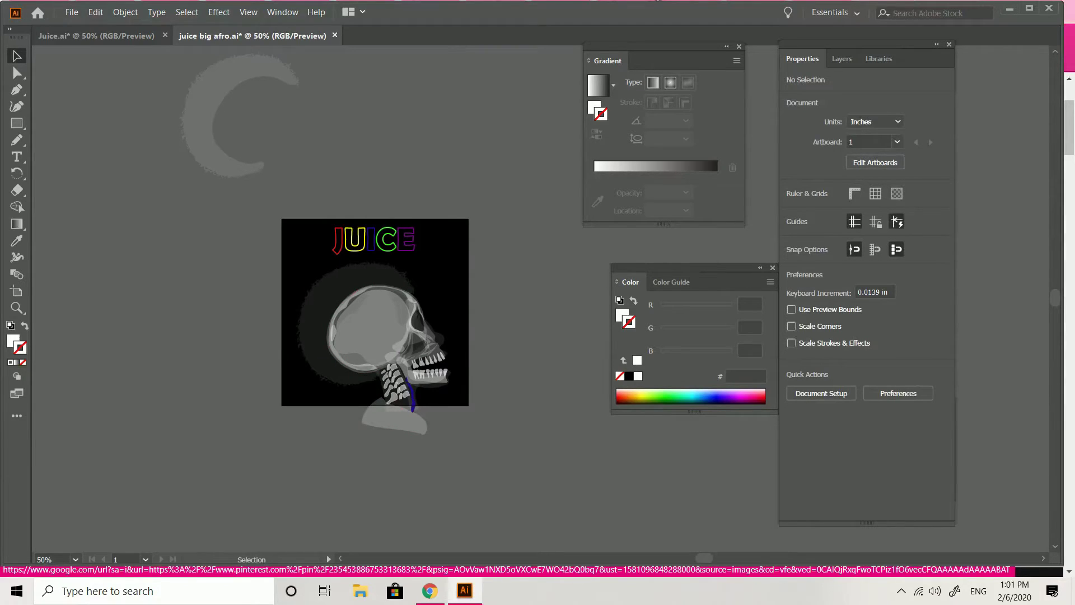
Return to Juice.ai and delete the loose hair shapes, face fragments and spare JUICE titles around the artboard.
{"action": "left_click", "coordinate": [96, 35]}
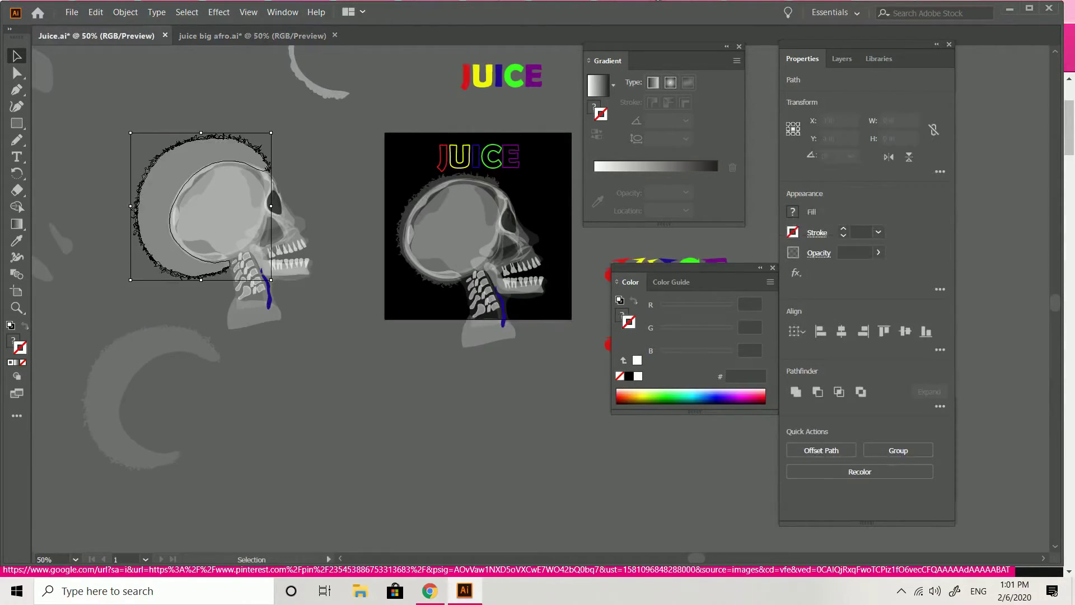
{"action": "key", "text": "ctrl+shift+a"}
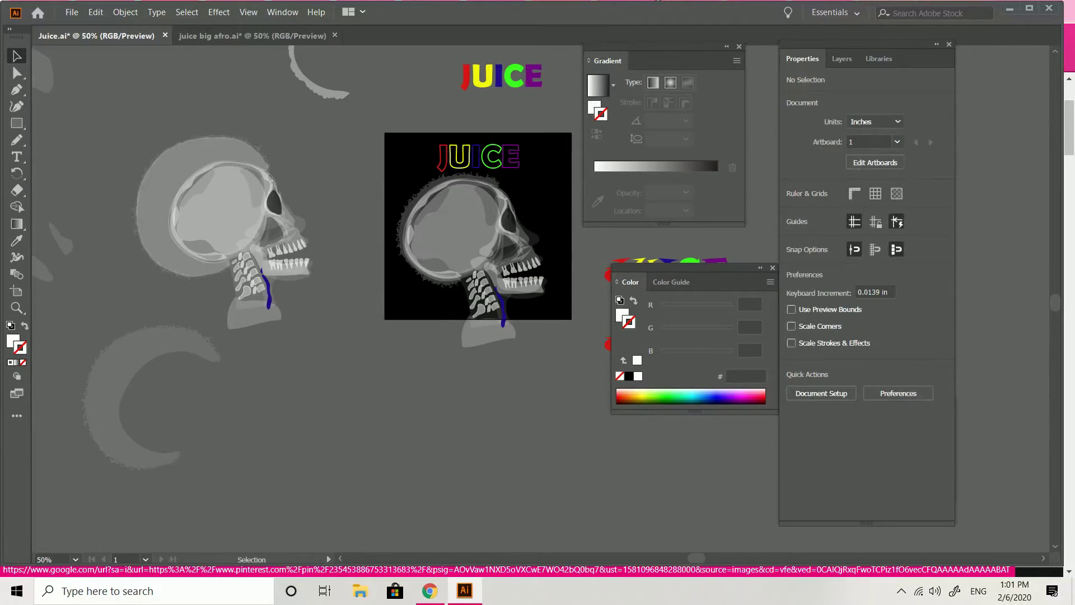
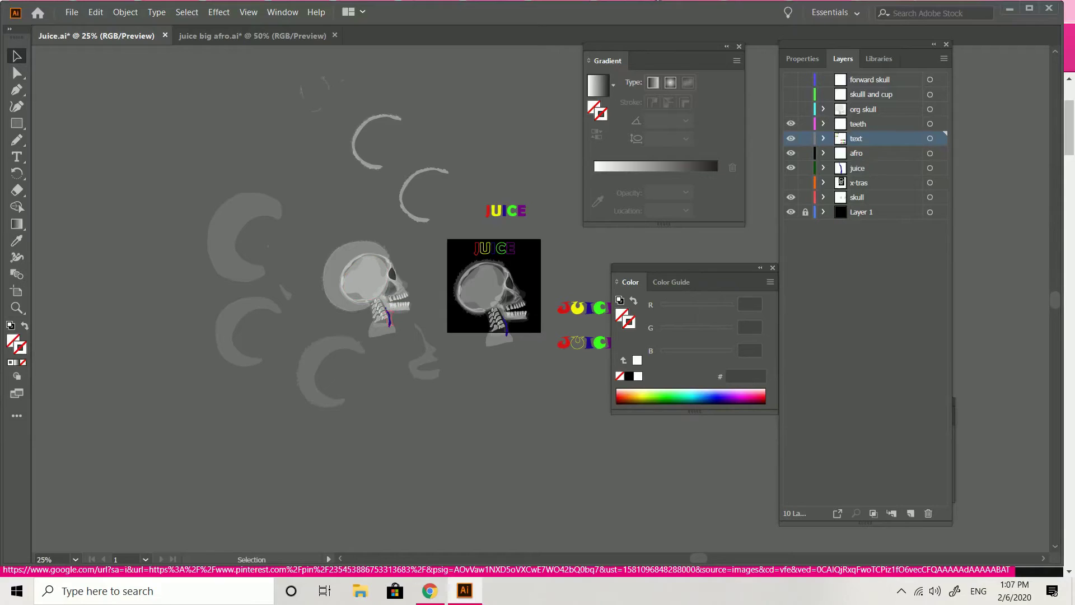
{"action": "left_click_drag", "start_coordinate": [173, 167], "coordinate": [312, 427]}
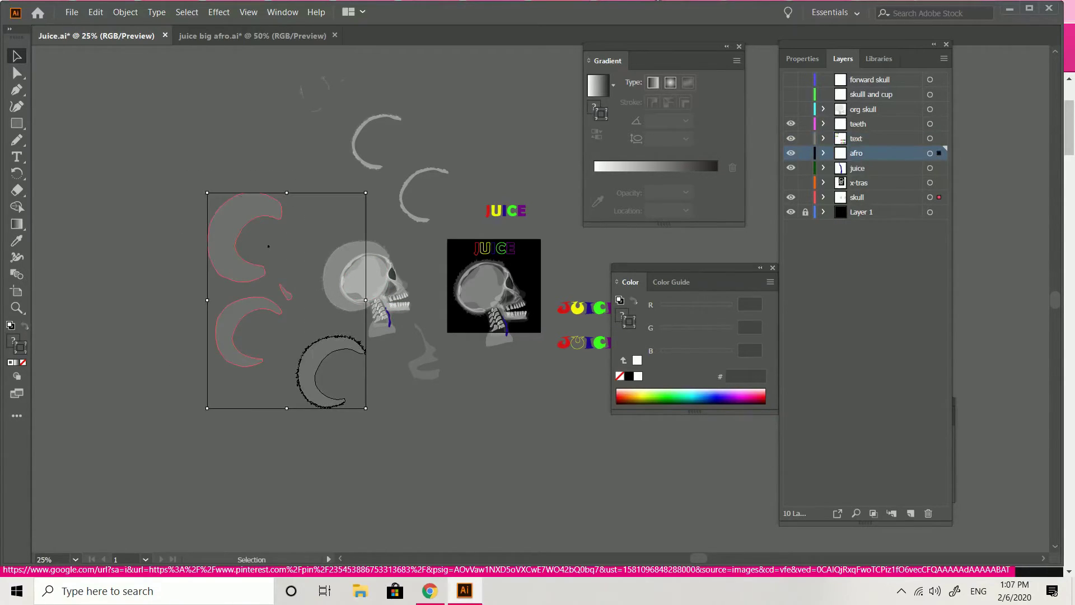
{"action": "left_click", "coordinate": [435, 373], "text": "shift"}
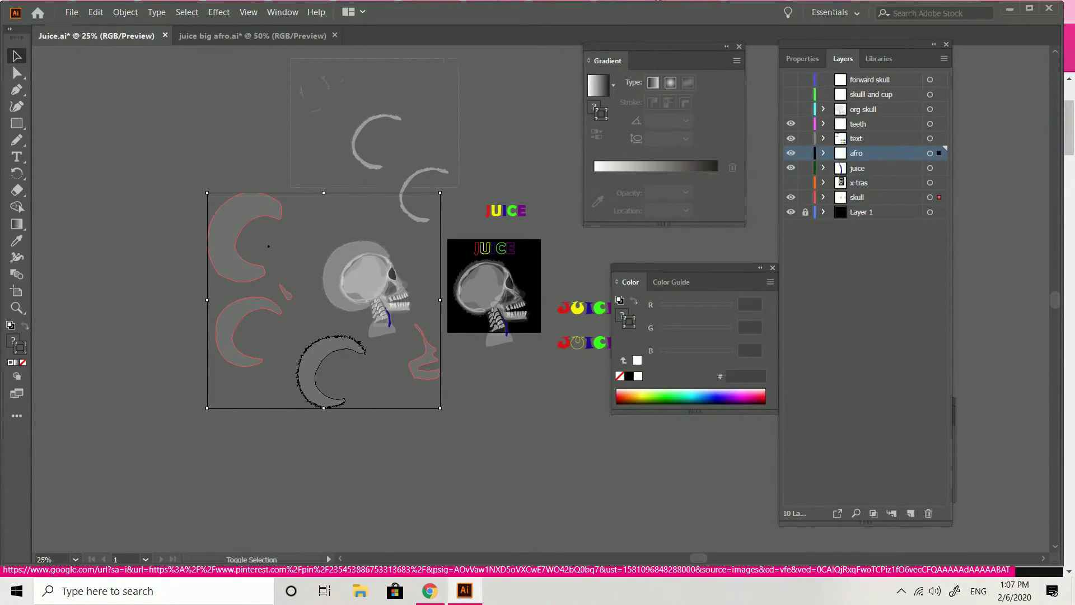
{"action": "left_click_drag", "start_coordinate": [459, 187], "coordinate": [459, 187]}
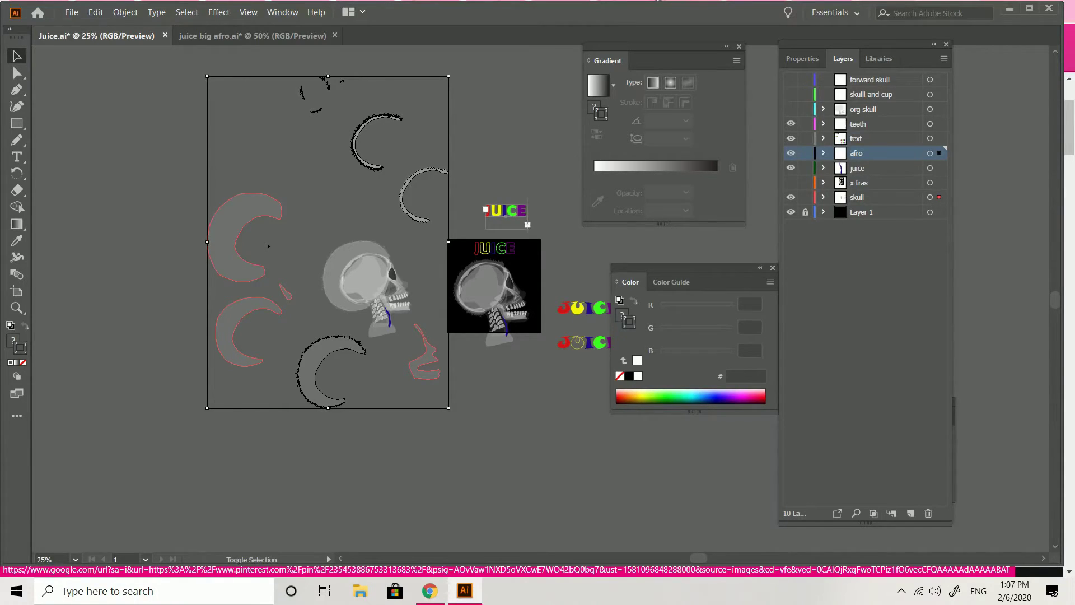
{"action": "left_click", "coordinate": [516, 212], "text": "shift"}
{"action": "scroll", "coordinate": [516, 212], "scroll_direction": "right", "scroll_amount": 6}
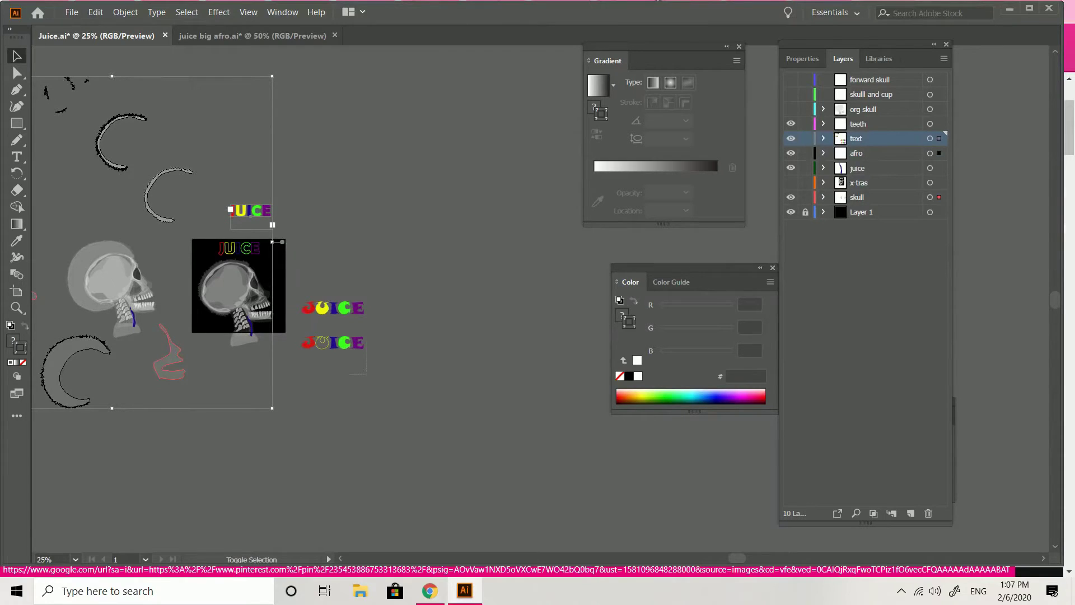
{"action": "left_click_drag", "start_coordinate": [367, 374], "coordinate": [322, 305]}
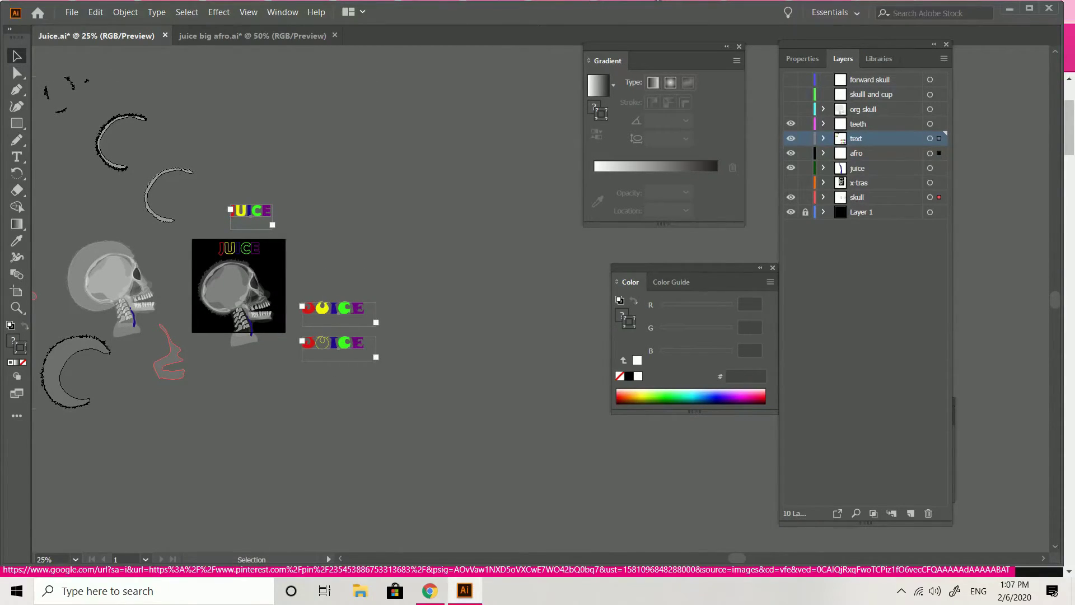
{"action": "key", "text": "Delete"}
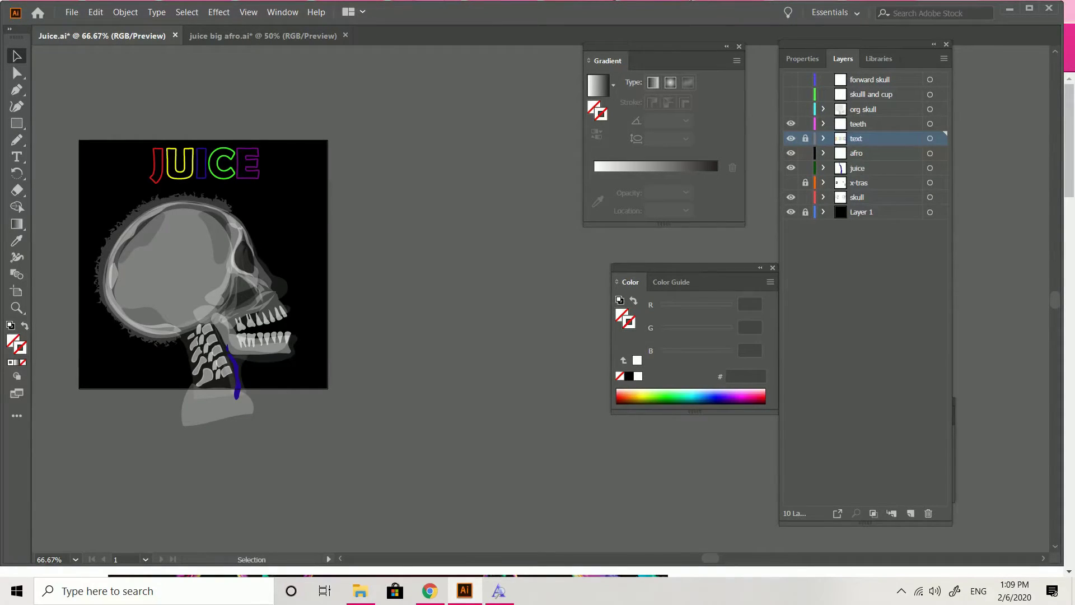
Unlock the text layer and paste a copy of the outlined JUICE title beside the artboard.
{"action": "left_click", "coordinate": [805, 138]}
{"action": "left_click", "coordinate": [215, 165]}
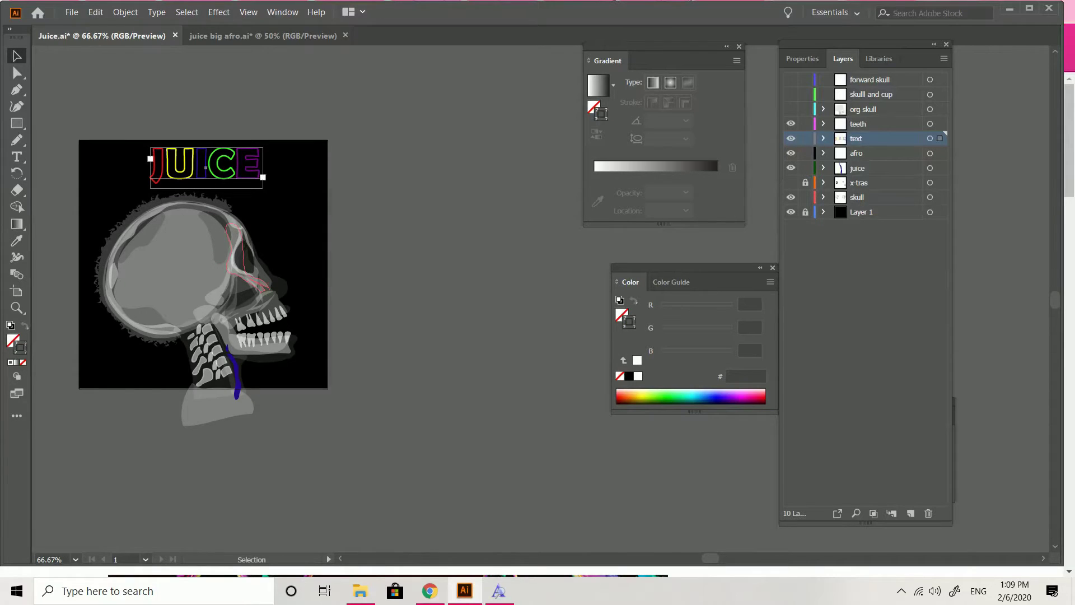
{"action": "key", "text": "ctrl+c"}
{"action": "key", "text": "ctrl+v"}
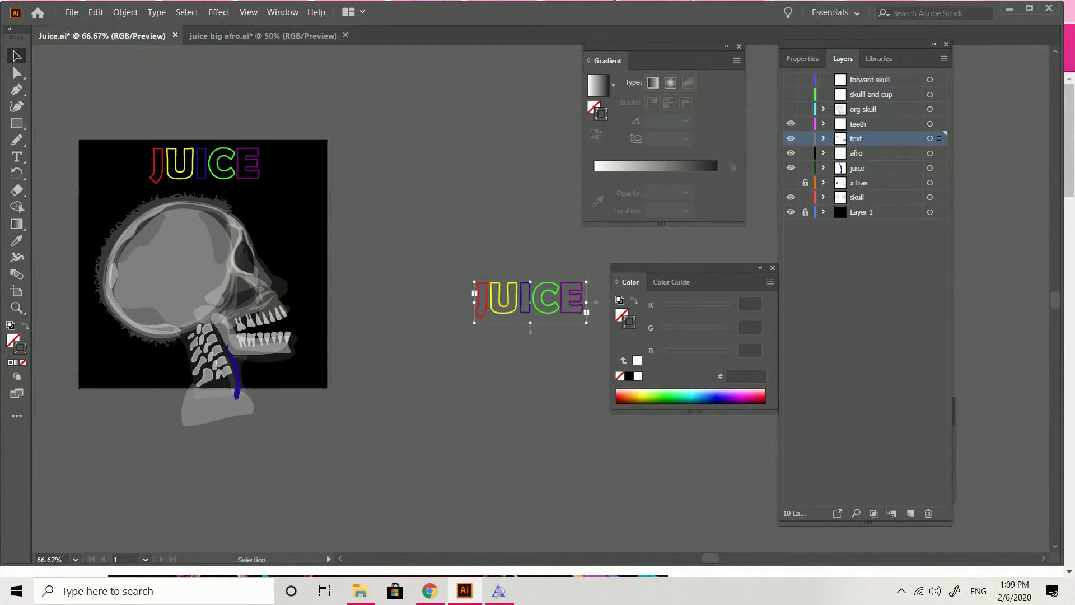
Check the Polo Bubble font name on dafont.com and set the copied JUICE title's font to PoloBubble-Bold.
{"action": "triple_click", "coordinate": [510, 302]}
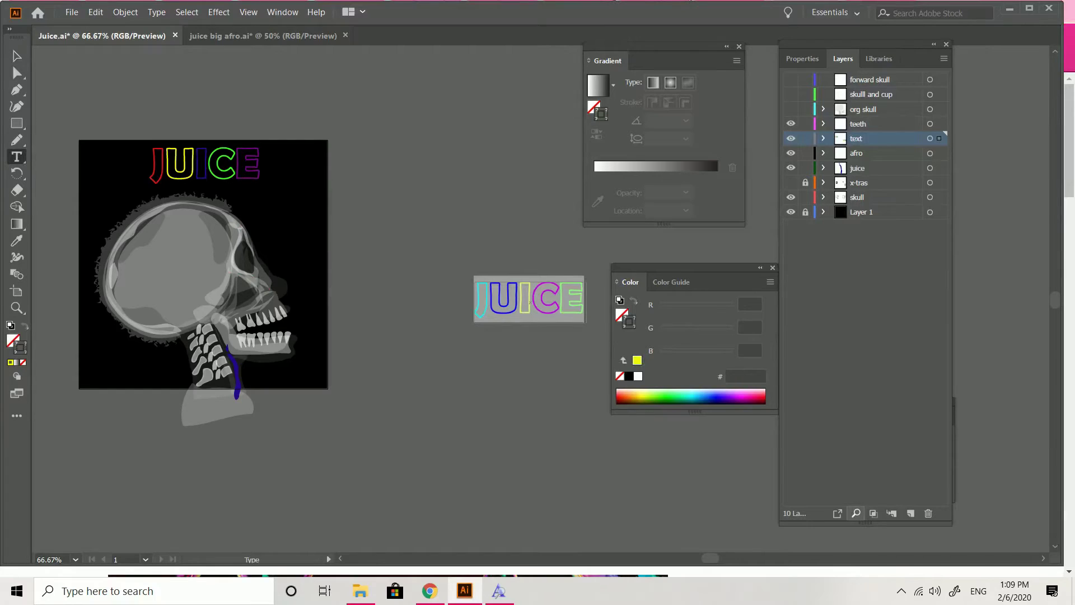
{"action": "left_click", "coordinate": [803, 59]}
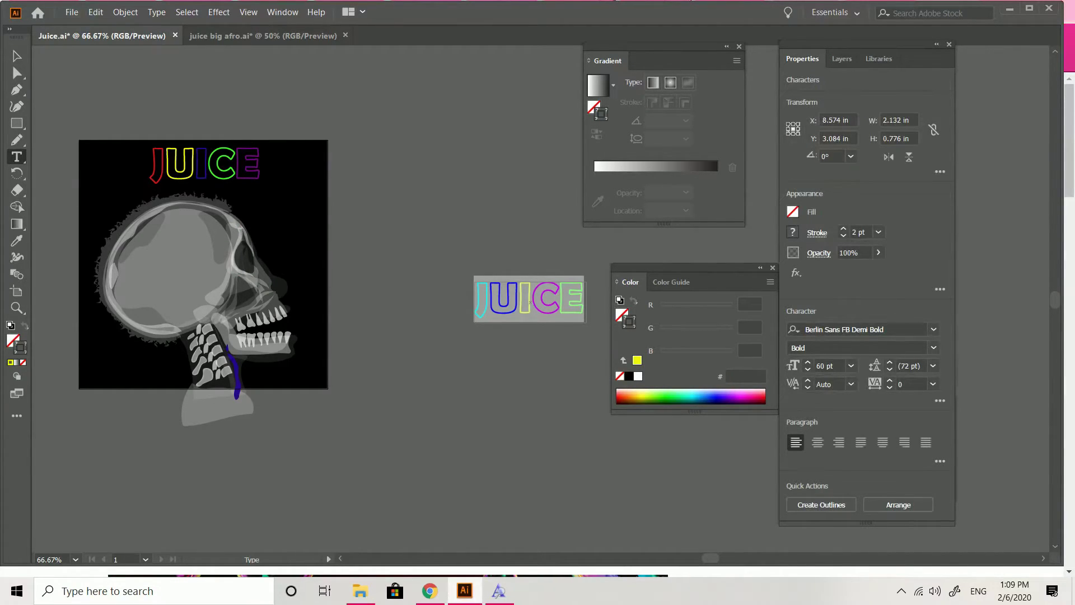
{"action": "left_click", "coordinate": [430, 591]}
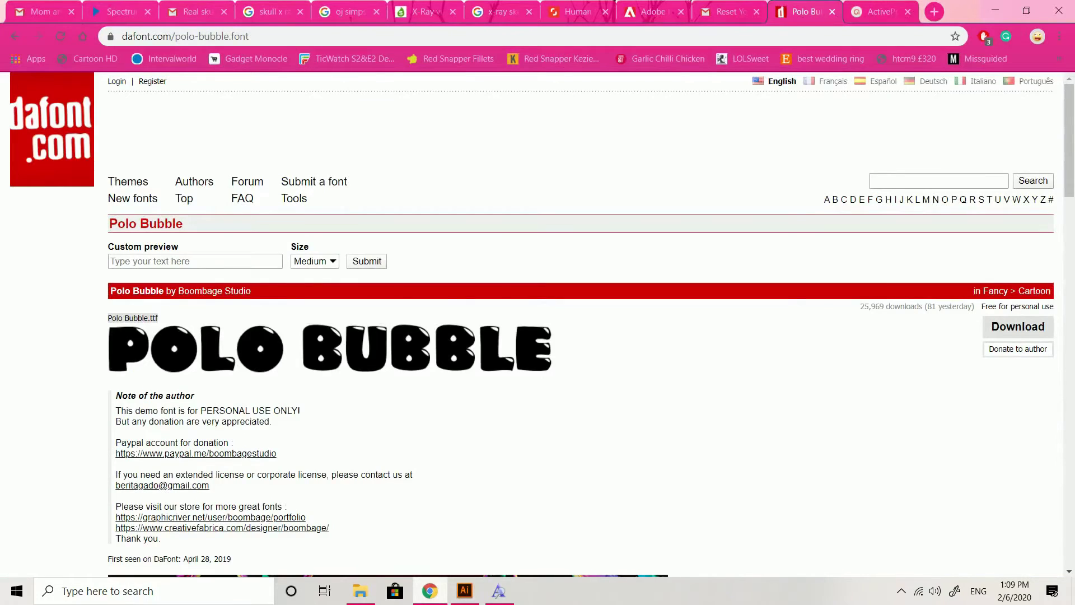
{"action": "left_click", "coordinate": [465, 591]}
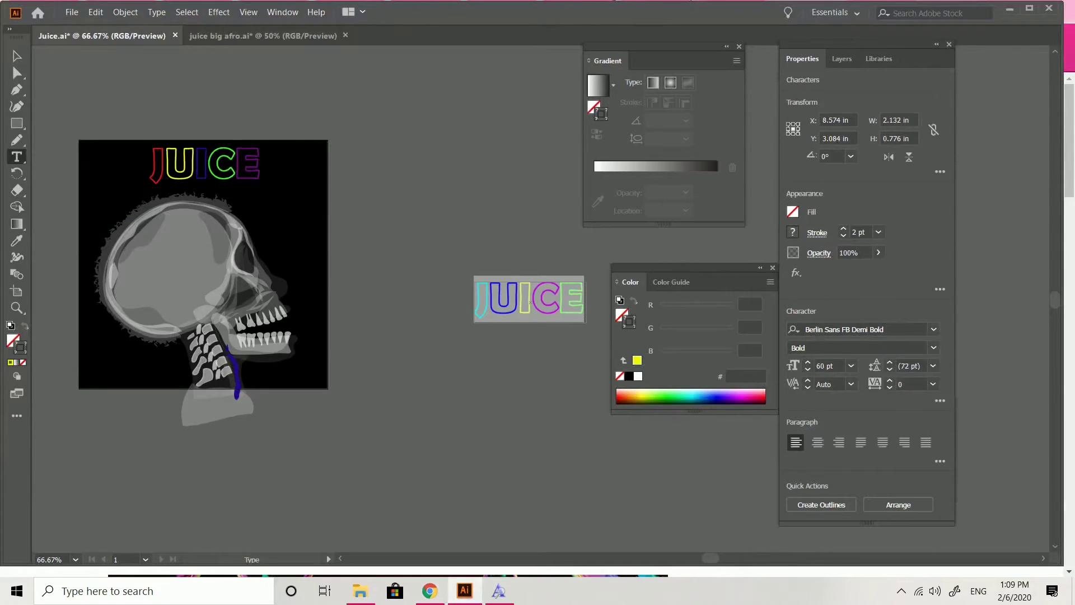
{"action": "left_click", "coordinate": [857, 329]}
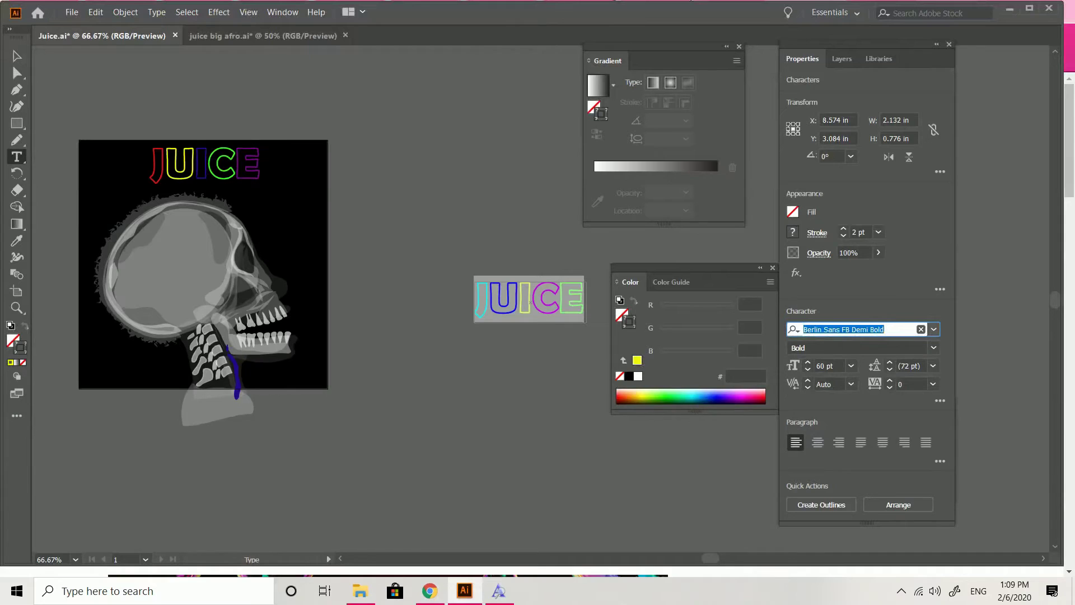
{"action": "type", "text": "po"}
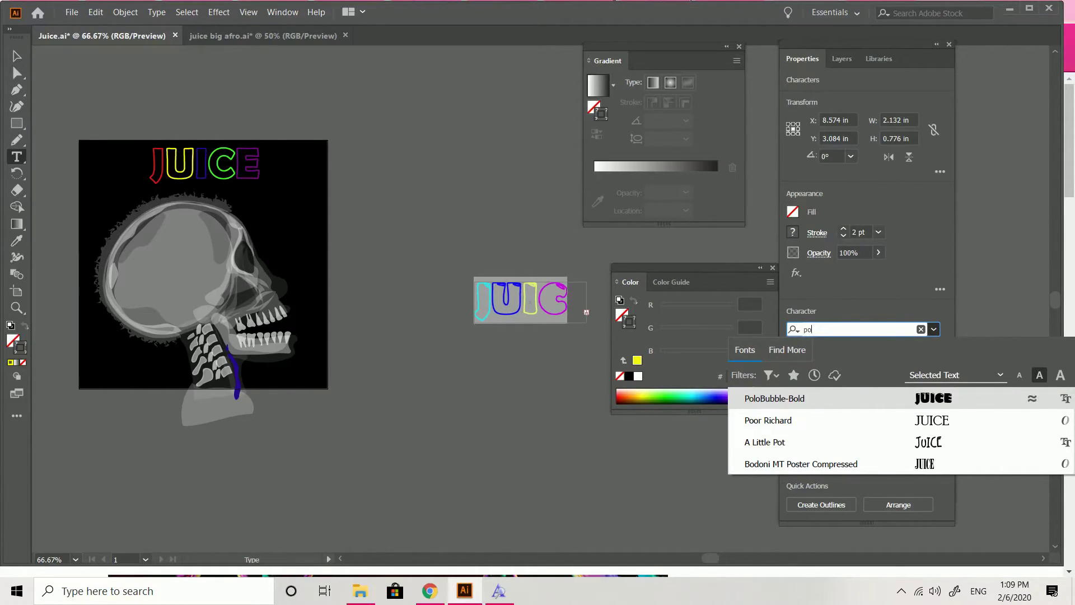
{"action": "key", "text": "Return"}
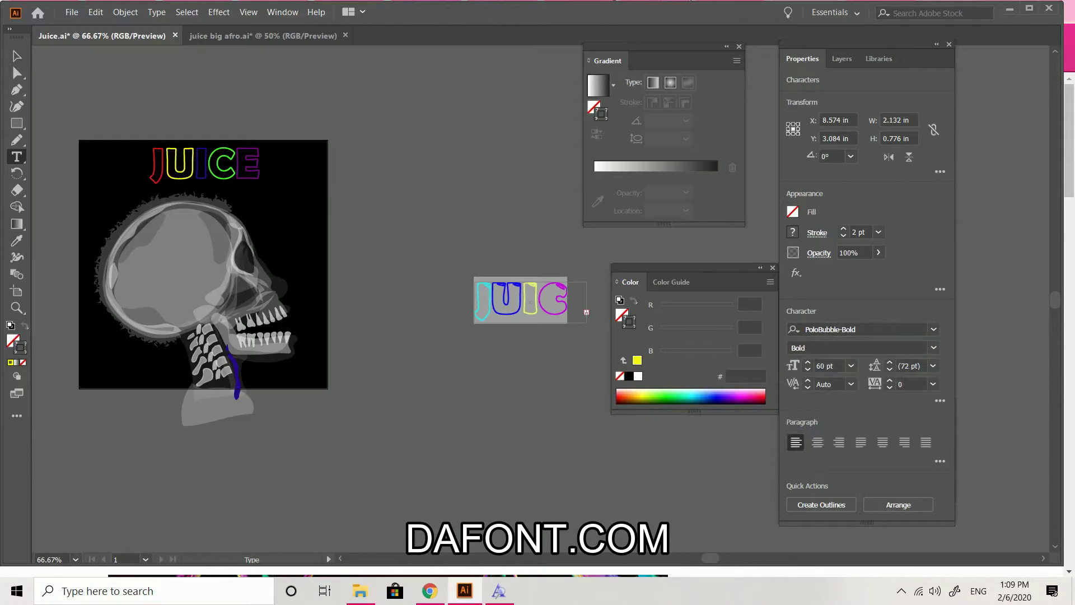
{"action": "left_click", "coordinate": [14, 60]}
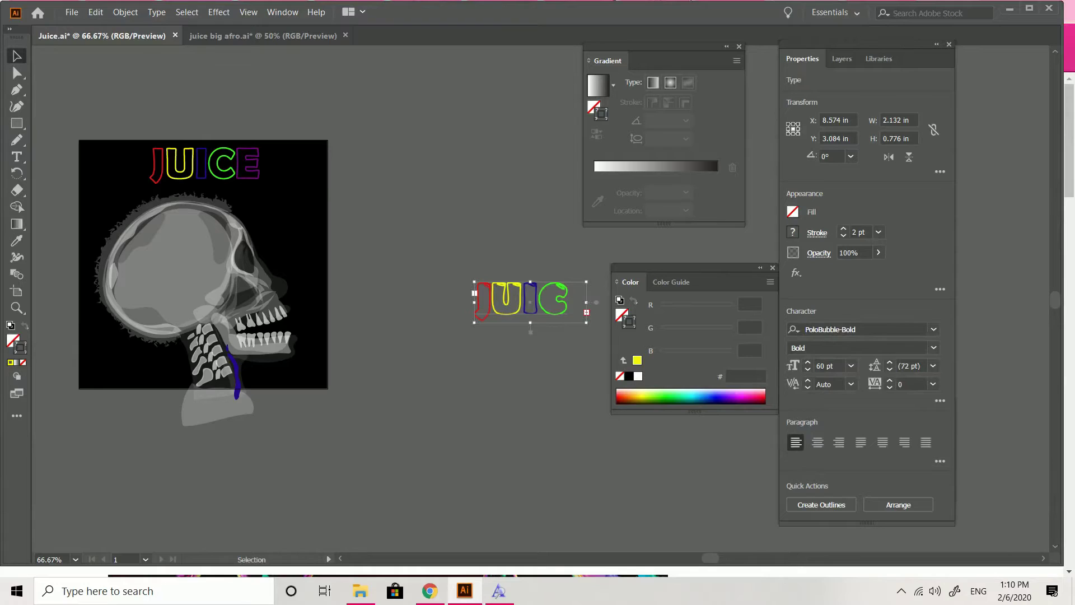
Swap fill and stroke on the copied title's letter J to give it a solid red D31313 fill without a stroke.
{"action": "left_click", "coordinate": [503, 341]}
{"action": "double_click", "coordinate": [490, 306]}
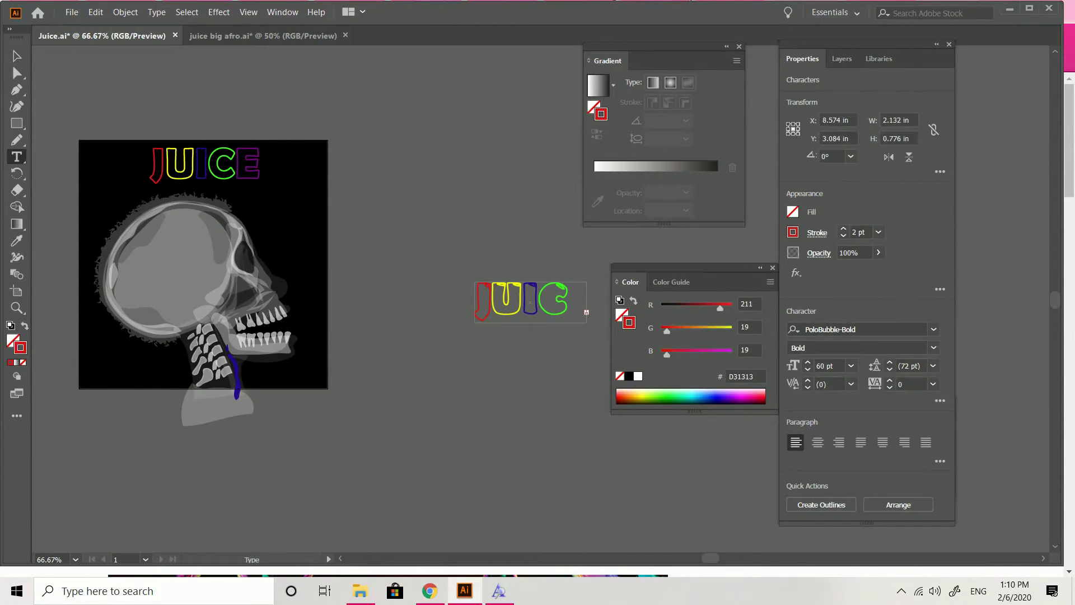
{"action": "key", "text": "shift+Left"}
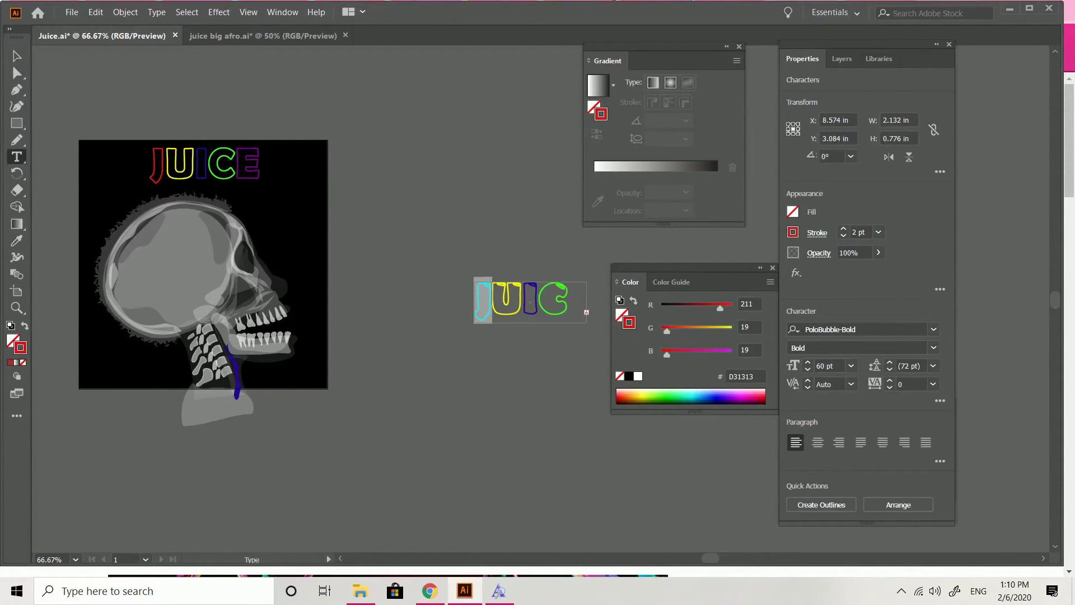
{"action": "key", "text": "shift+x"}
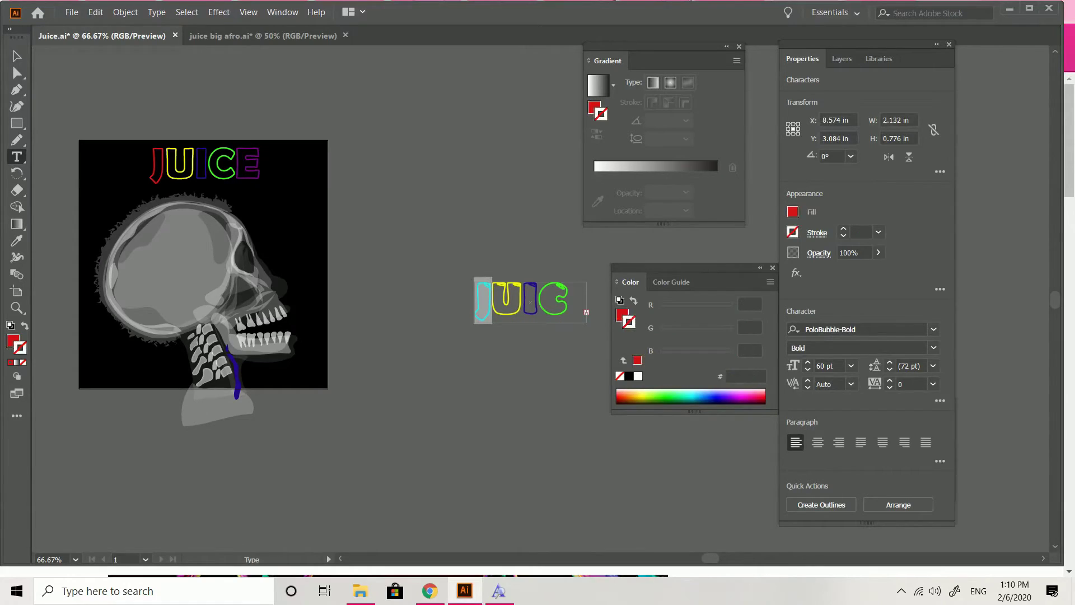
{"action": "left_click", "coordinate": [491, 303]}
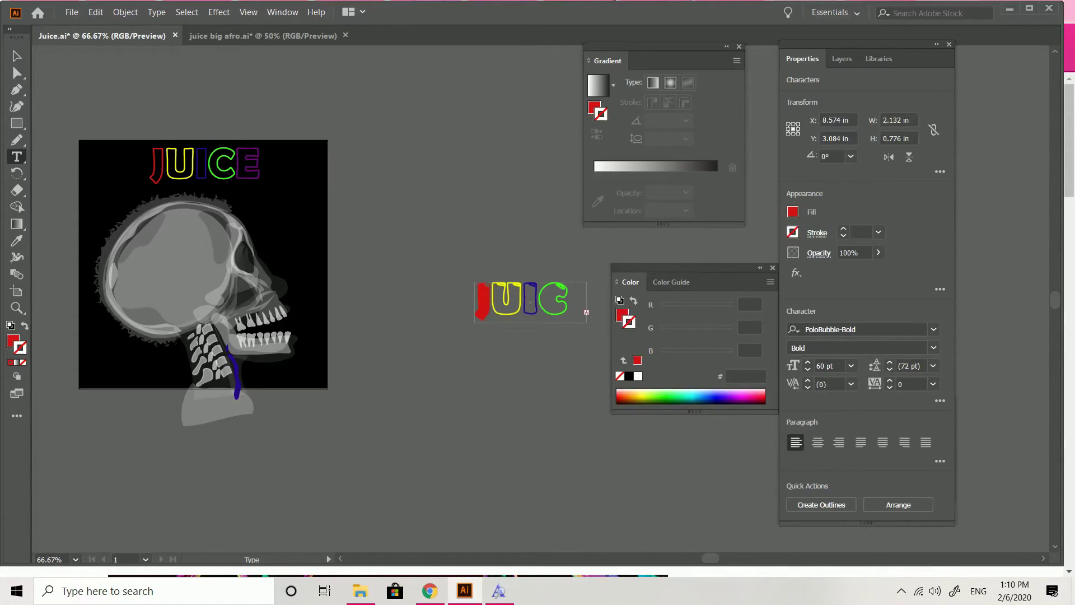
Swap fill and stroke on the copied title's letters U, I and C for solid yellow, blue 250791 and green 3DFF15 fills without strokes.
{"action": "key", "text": "shift+Right"}
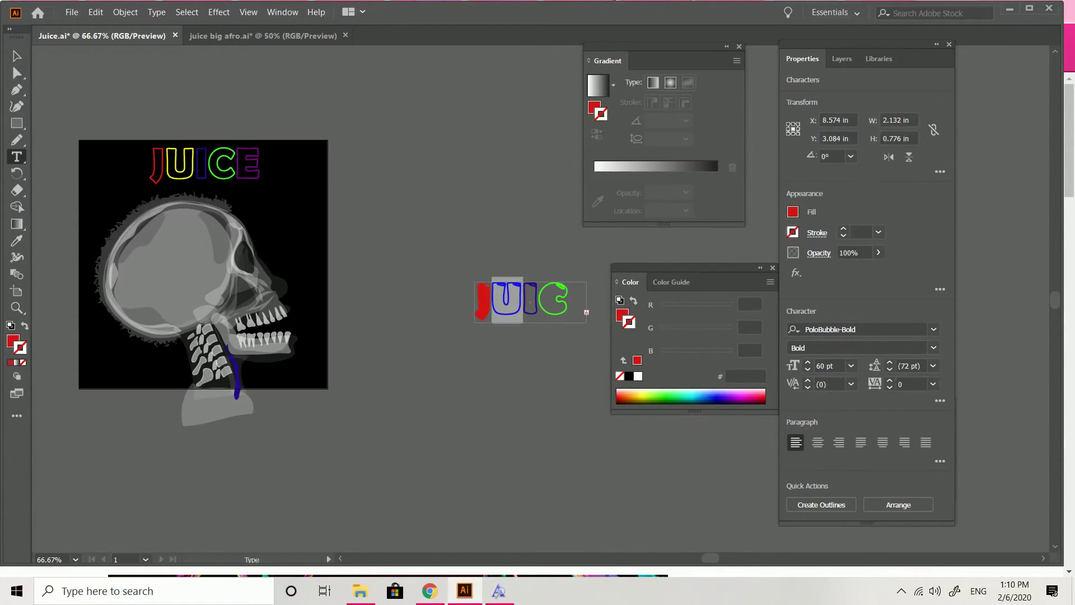
{"action": "key", "text": "shift+x"}
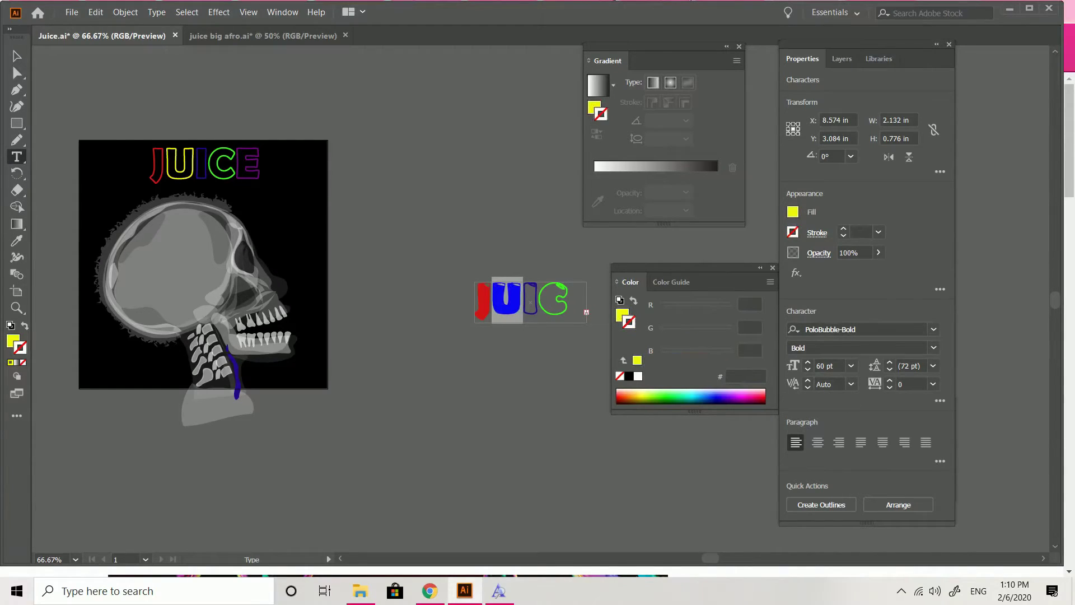
{"action": "key", "text": "Right"}
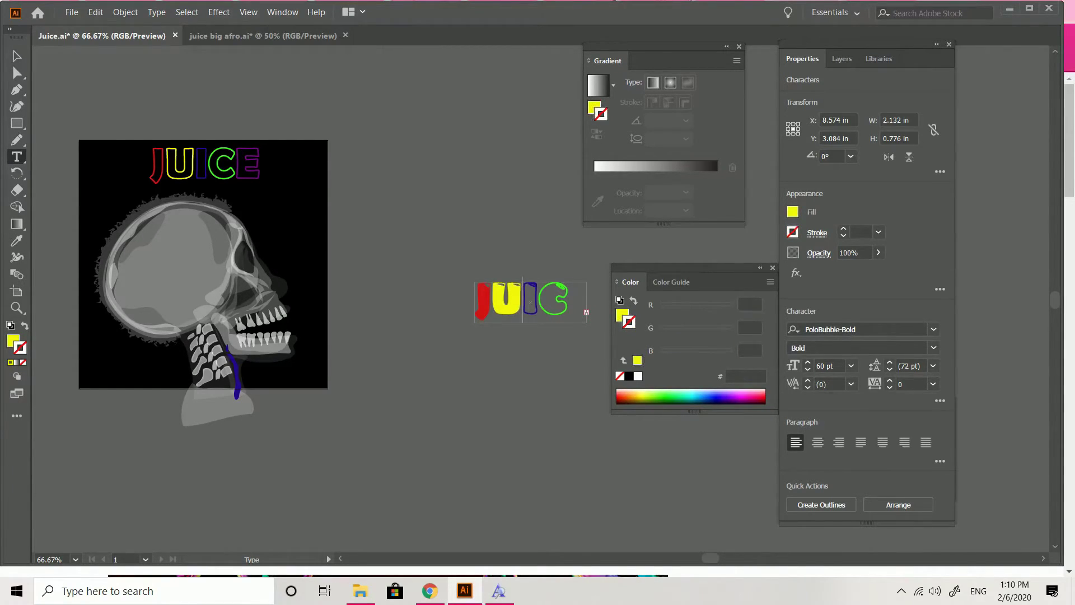
{"action": "key", "text": "shift+Right"}
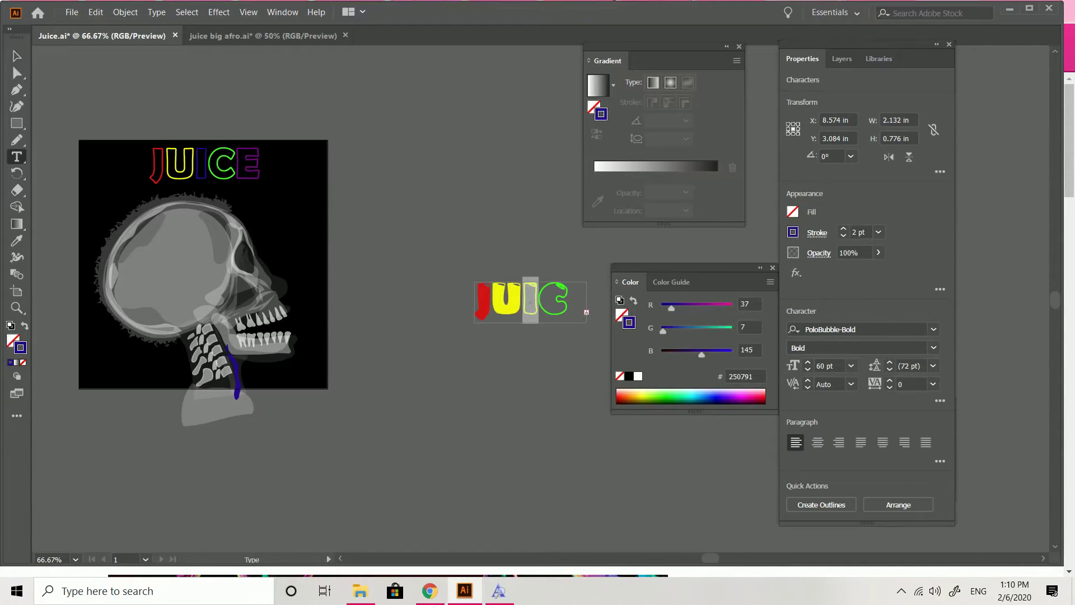
{"action": "key", "text": "shift+x"}
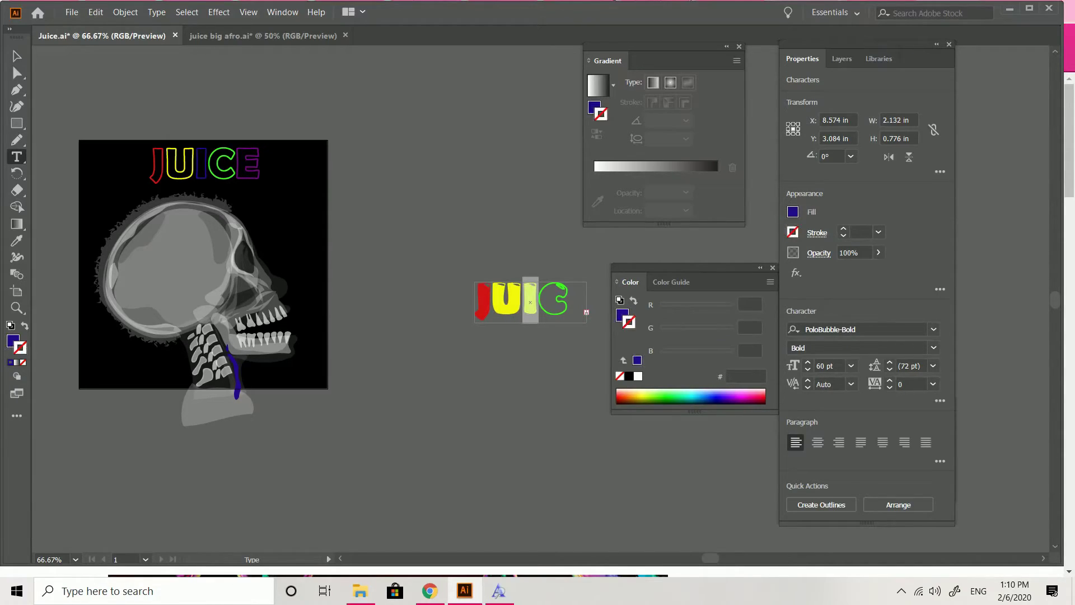
{"action": "key", "text": "Right"}
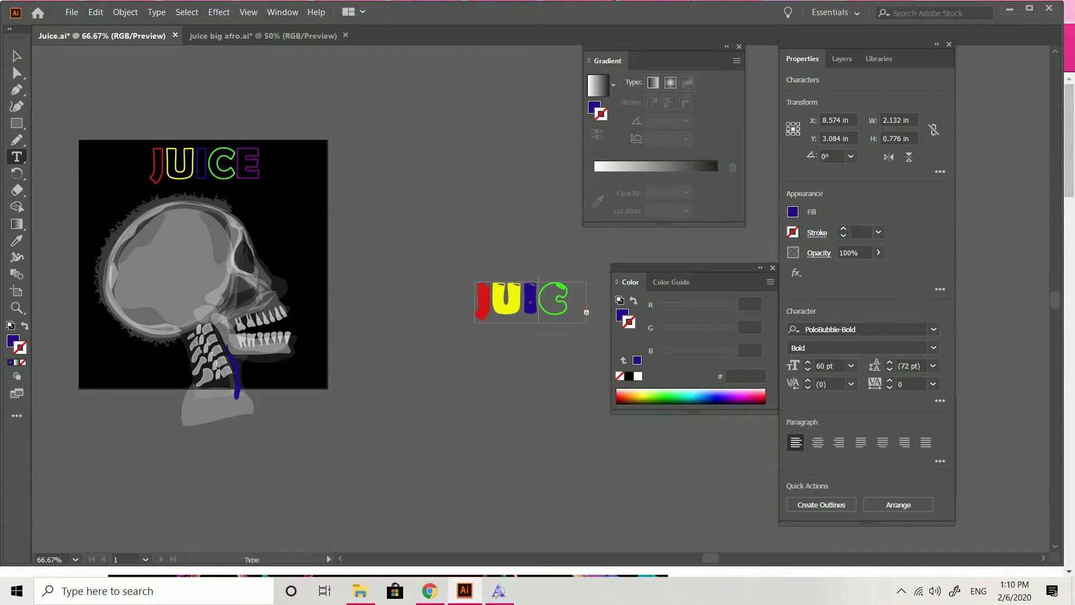
{"action": "key", "text": "shift+Right"}
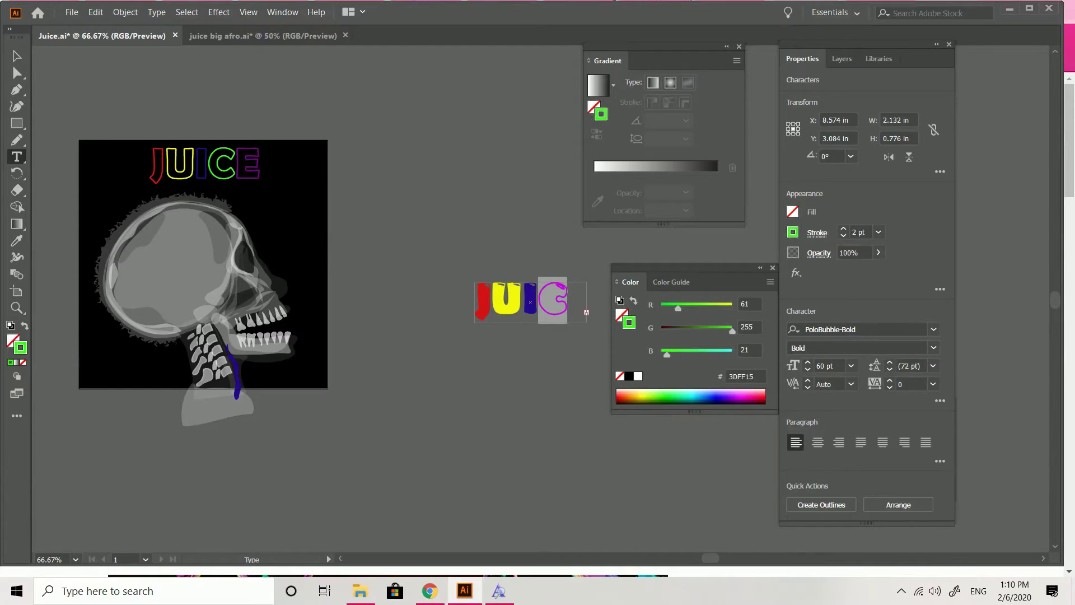
{"action": "key", "text": "shift+x"}
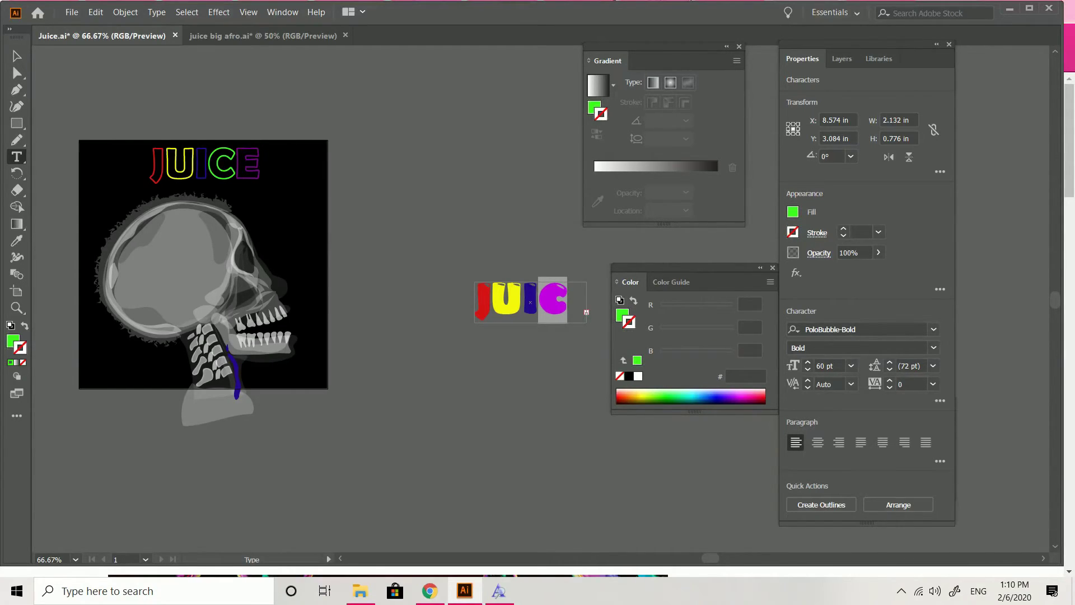
{"action": "key", "text": "Escape"}
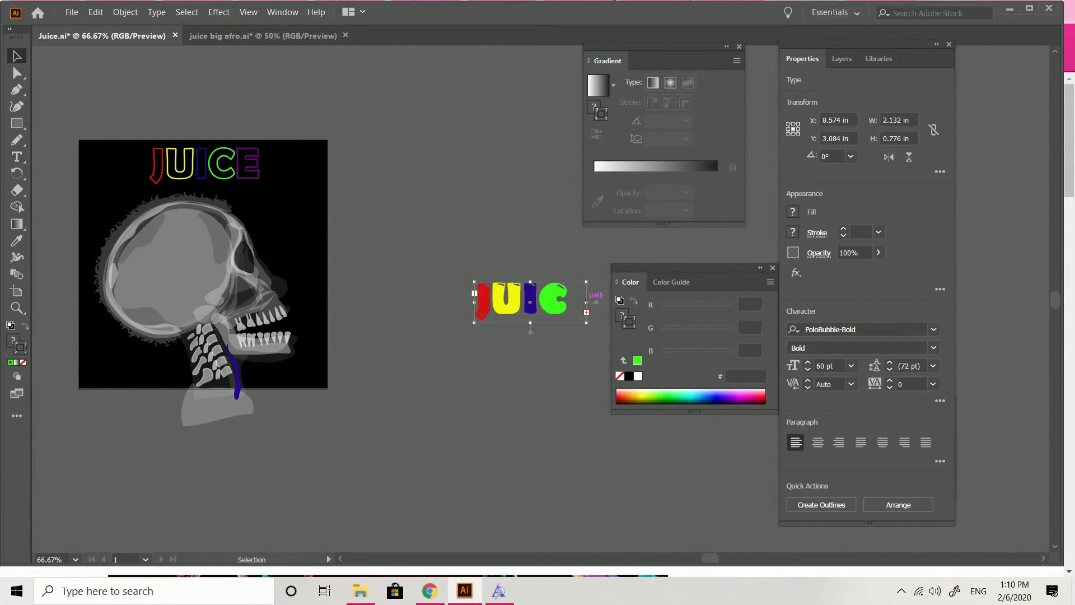
Widen the copied title's text frame to 2.464 in to fit the letter E, and give that letter a solid purple 710484 fill without a stroke.
{"action": "mouse_move", "coordinate": [587, 312]}
{"action": "left_mouse_down"}
{"action": "mouse_move", "coordinate": [604, 312]}
{"action": "mouse_move", "coordinate": [570, 301]}
{"action": "left_mouse_up"}
{"action": "double_click", "coordinate": [586, 300]}
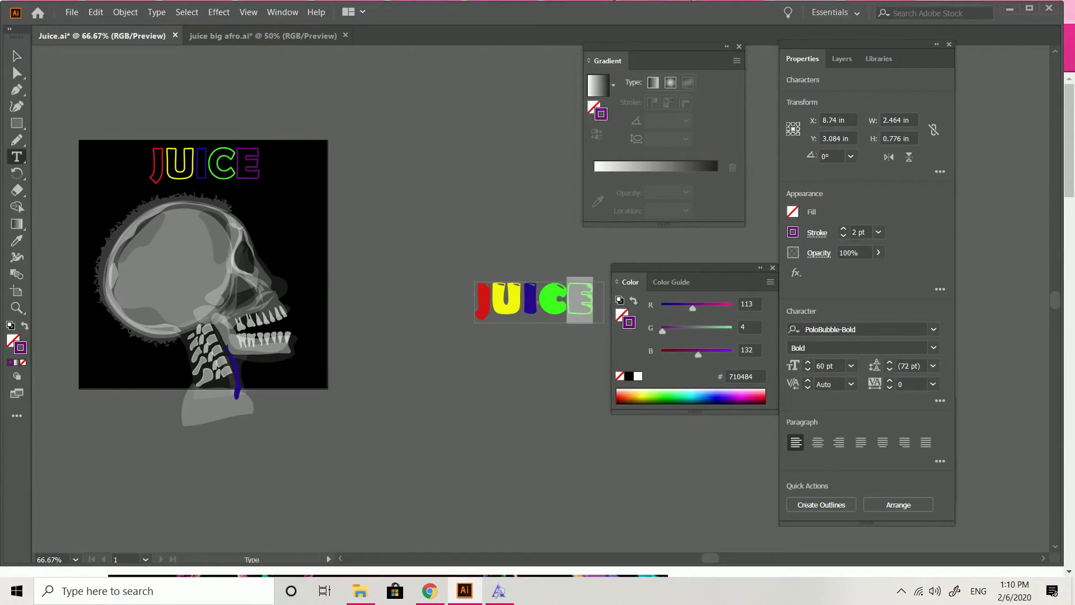
{"action": "left_click", "coordinate": [14, 58]}
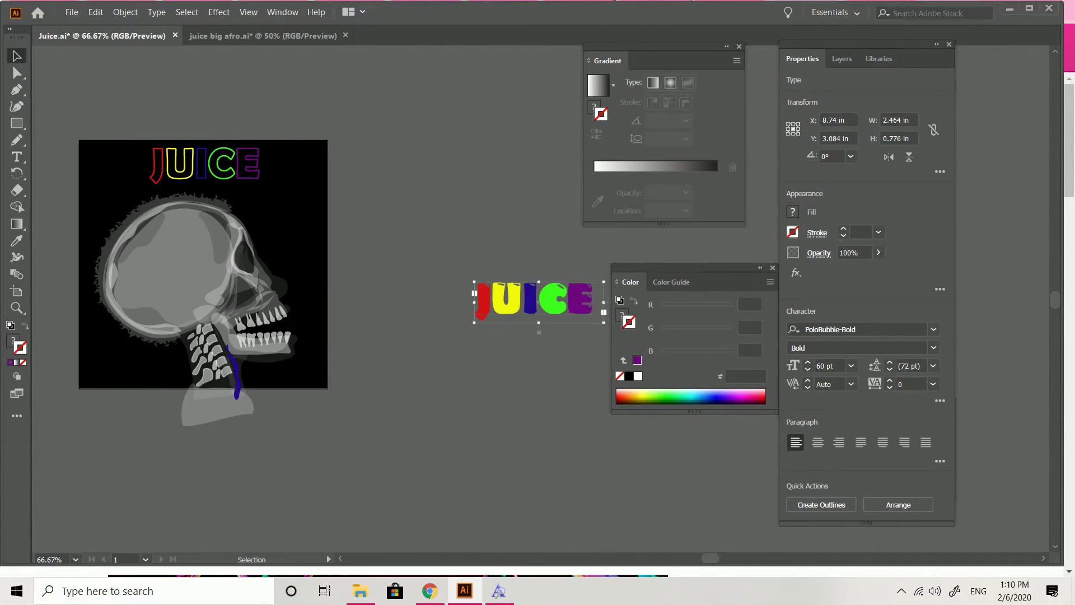
Move the outlined JUICE title off the artboard and place the solid-colored JUICE title above the skull in its place.
{"action": "left_click", "coordinate": [342, 129]}
{"action": "left_click_drag", "start_coordinate": [246, 164], "coordinate": [474, 104]}
{"action": "left_click_drag", "start_coordinate": [585, 311], "coordinate": [278, 191]}
{"action": "left_click", "coordinate": [364, 191]}
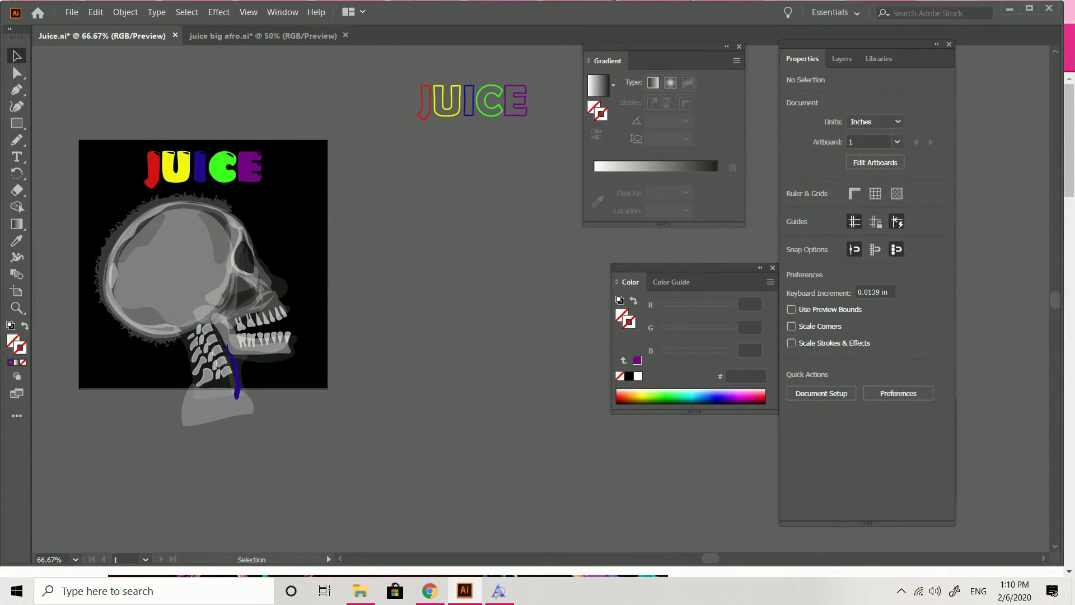
Fine-tune the solid JUICE title's horizontal position so it sits roughly centered near the artboard's upper edge, and deselect it.
{"action": "key", "text": "ctrl+minus"}
{"action": "key", "text": "ctrl+minus"}
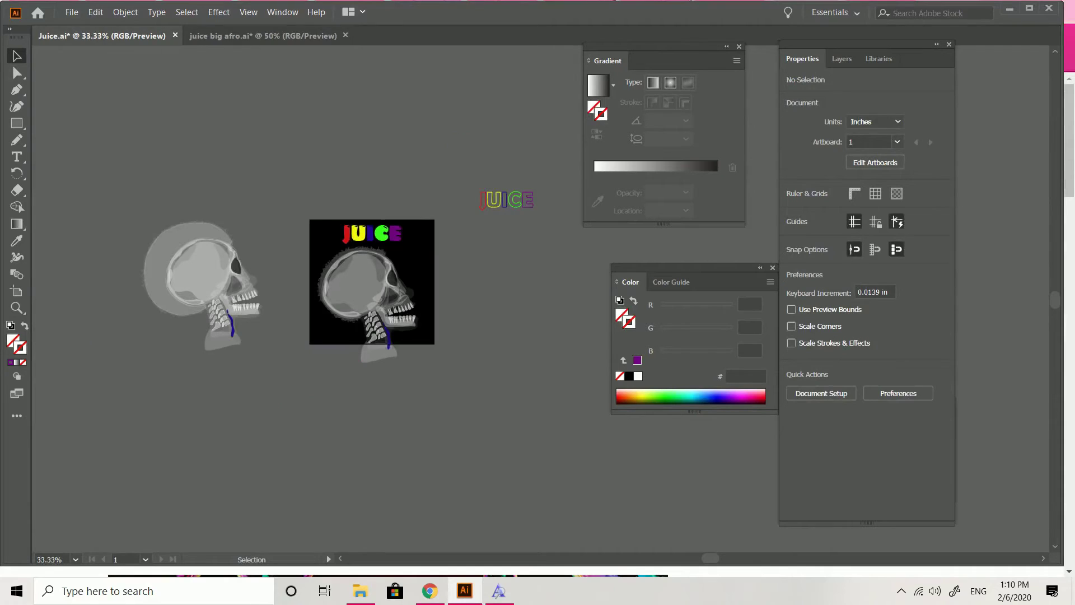
{"action": "key", "text": "ctrl+plus"}
{"action": "key", "text": "ctrl+plus"}
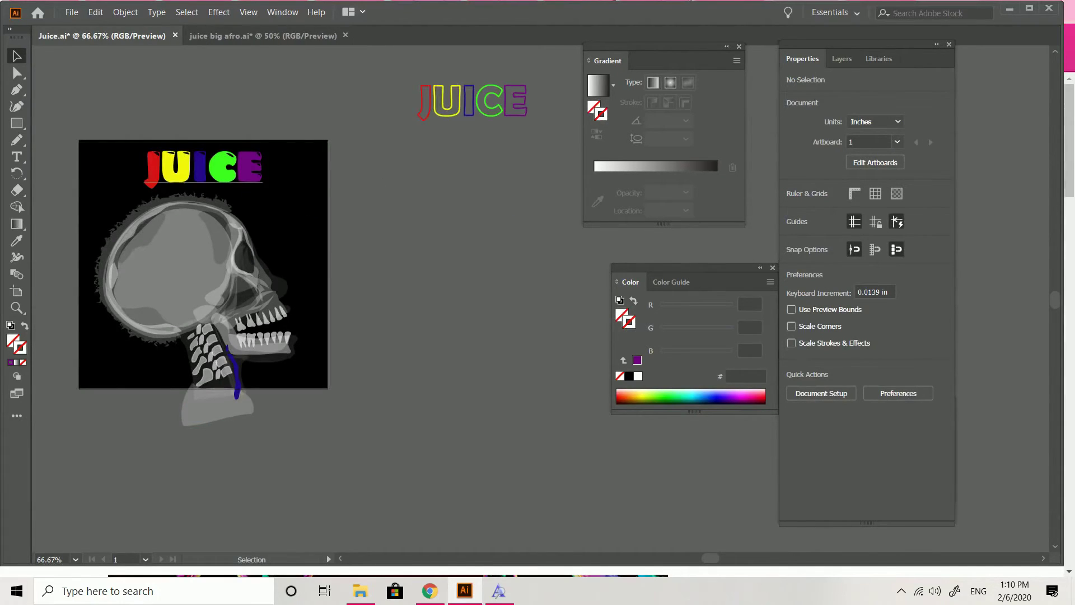
{"action": "left_click_drag", "start_coordinate": [210, 171], "coordinate": [203, 171]}
{"action": "key", "text": "ctrl+shift+a"}
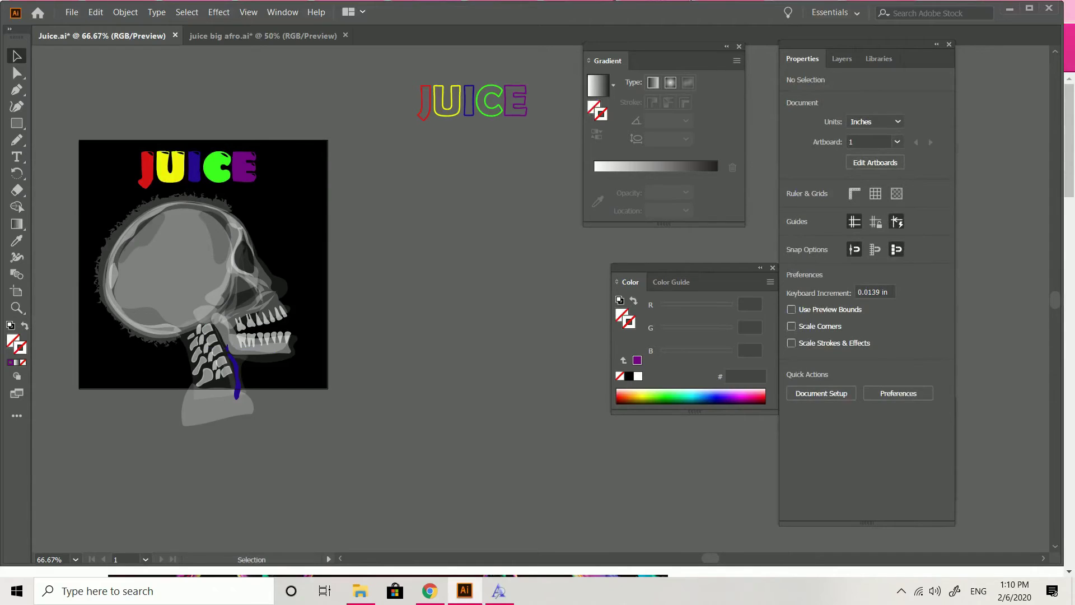
{"action": "key", "text": "ctrl+minus"}
{"action": "key", "text": "ctrl+minus"}
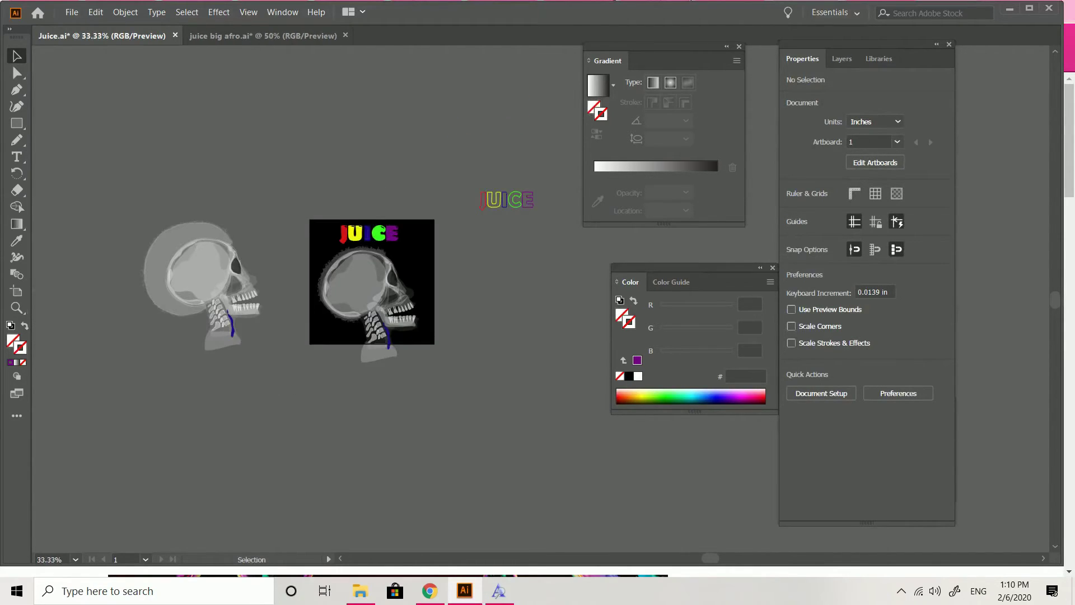
{"action": "key", "text": "ctrl+plus"}
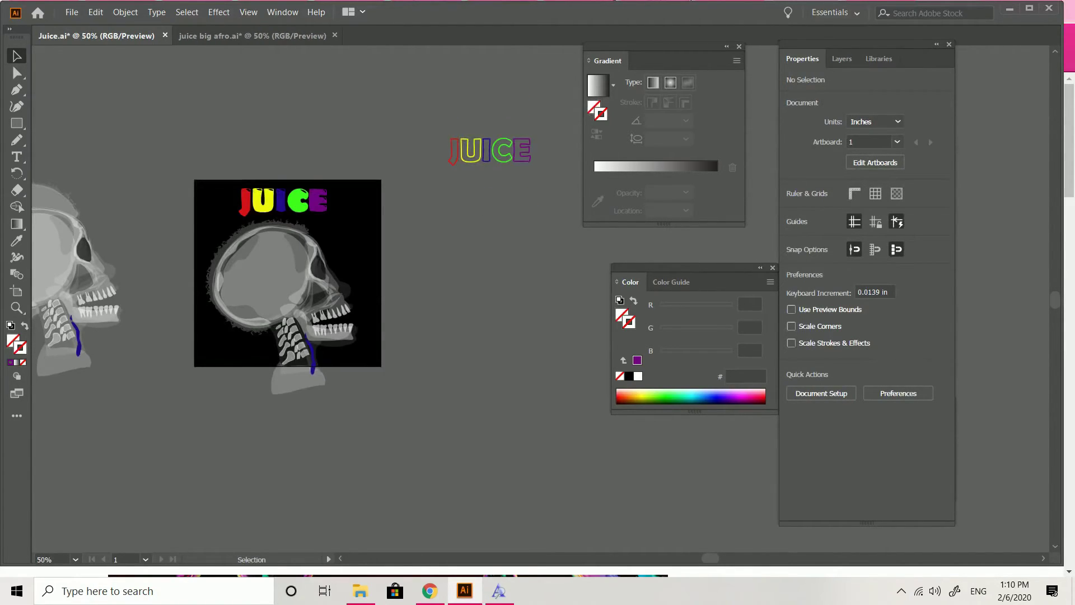
{"action": "left_click_drag", "start_coordinate": [289, 199], "coordinate": [323, 192]}
{"action": "key", "text": "ctrl+shift+a"}
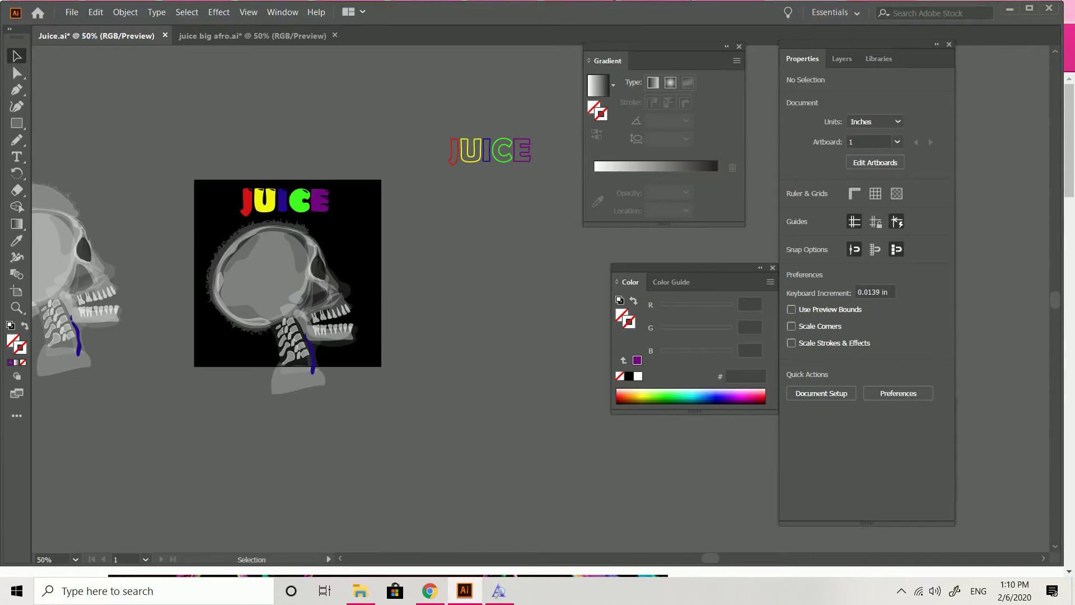
Switch to the Polo Bubble font page on dafont.com in Chrome.
{"action": "left_click", "coordinate": [430, 591]}
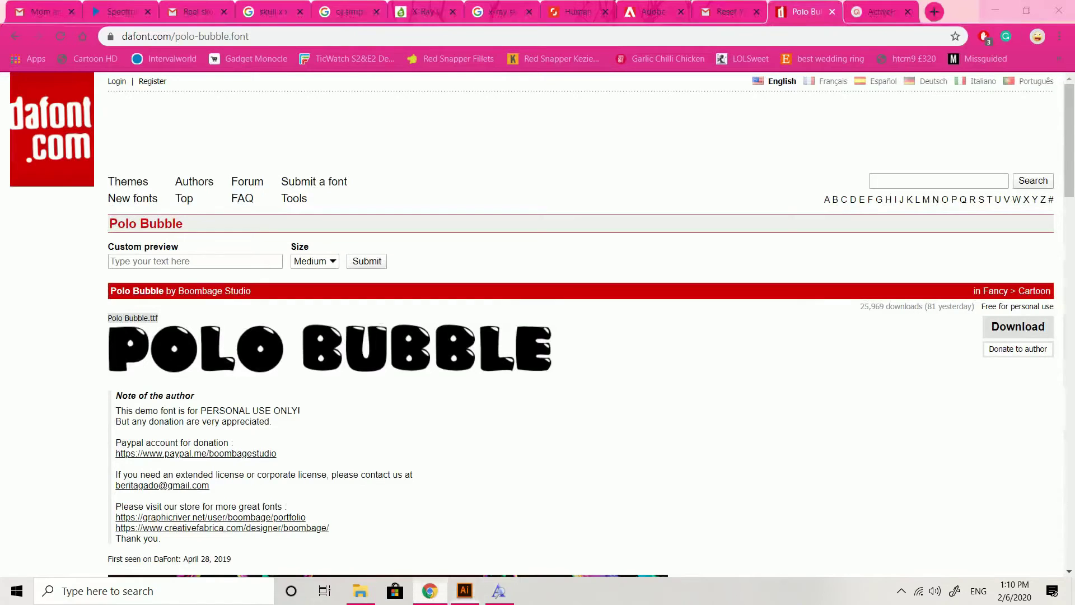